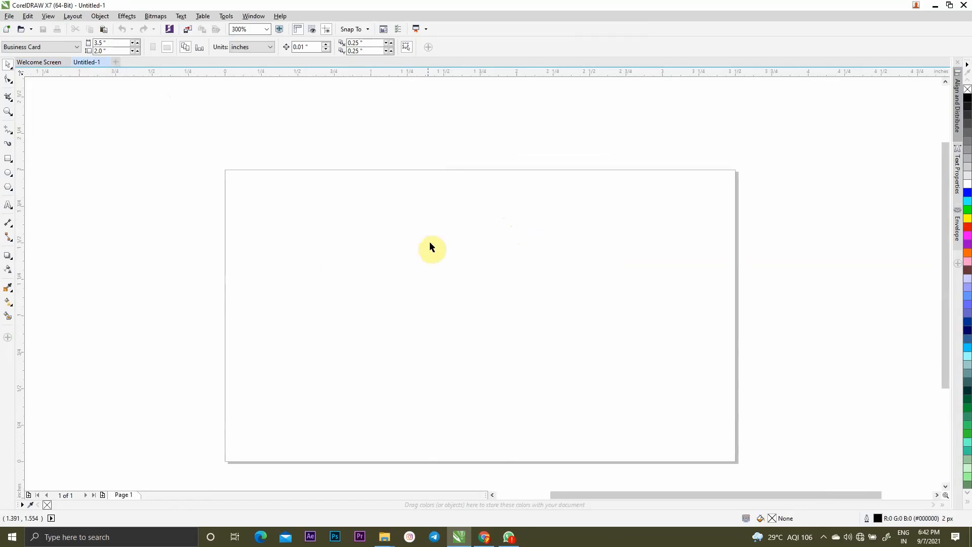
# - Create a rectangle matching the 3.5 × 2.0 inch page and keep it selected
pyautogui.scroll(-1, 370, 185)
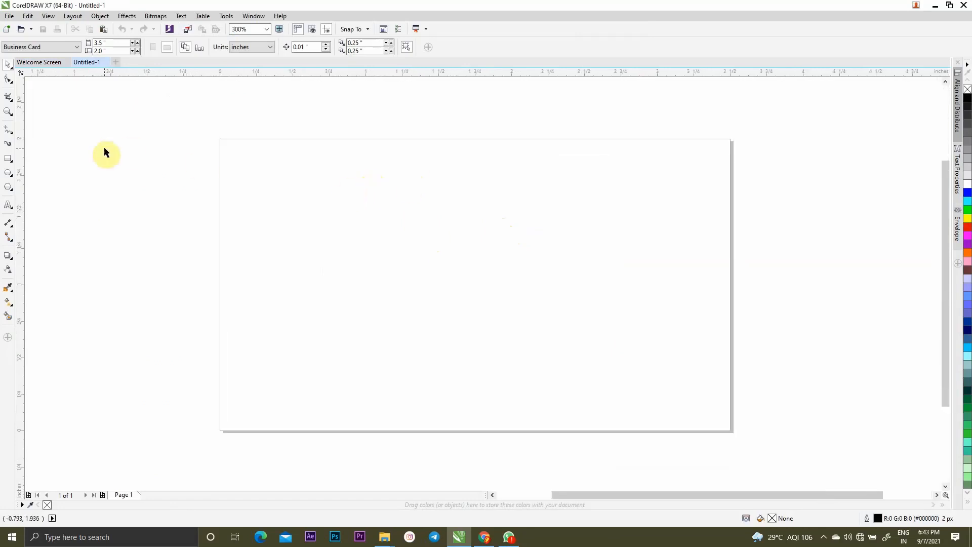
pyautogui.doubleClick(9, 159)
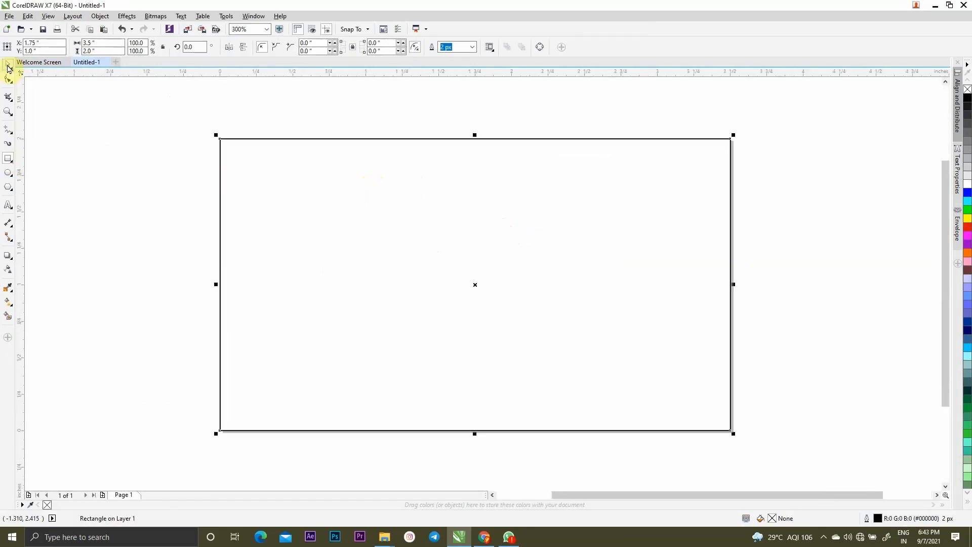
pyautogui.click(58, 165)
pyautogui.click(527, 223)
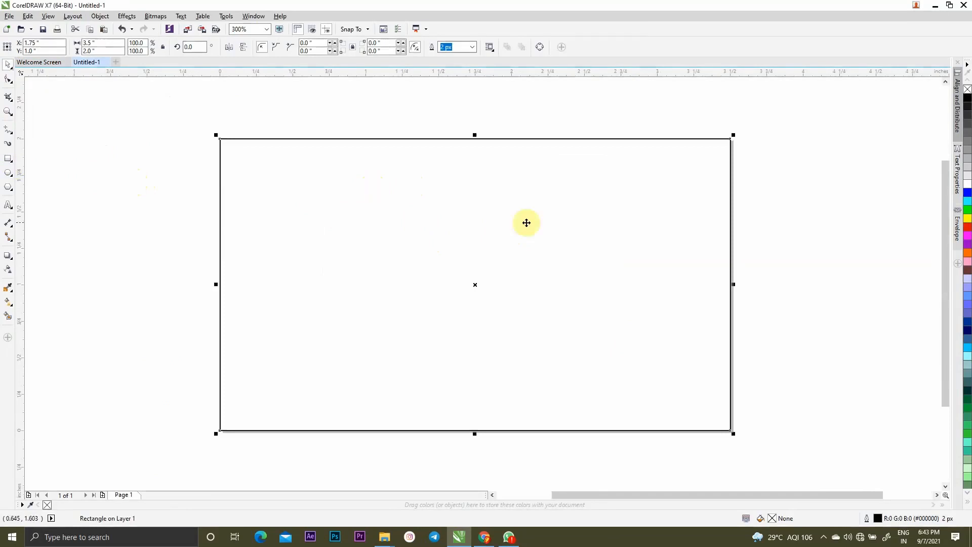
# - Round all four corners of the page-sized rectangle to a 0.15 inch radius
pyautogui.click(336, 43)
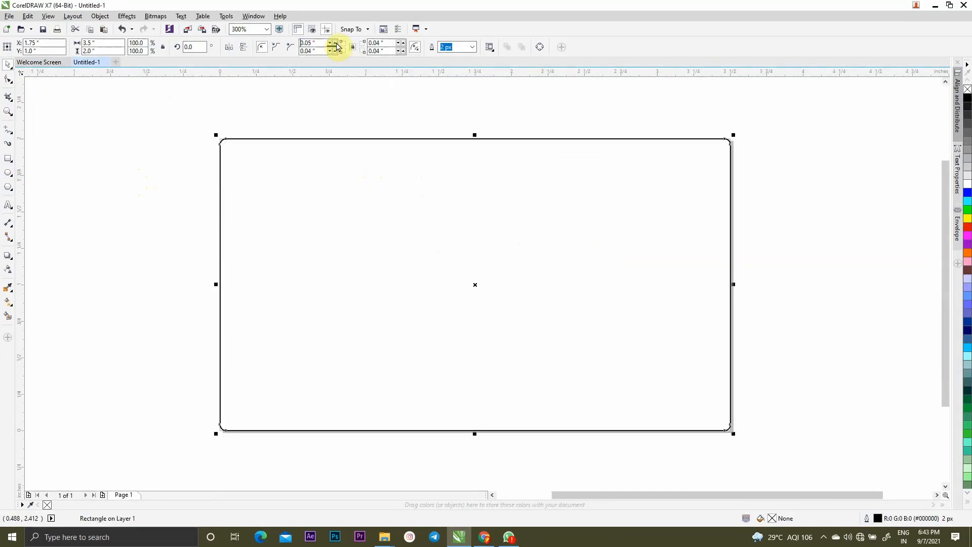
pyautogui.click(336, 44)
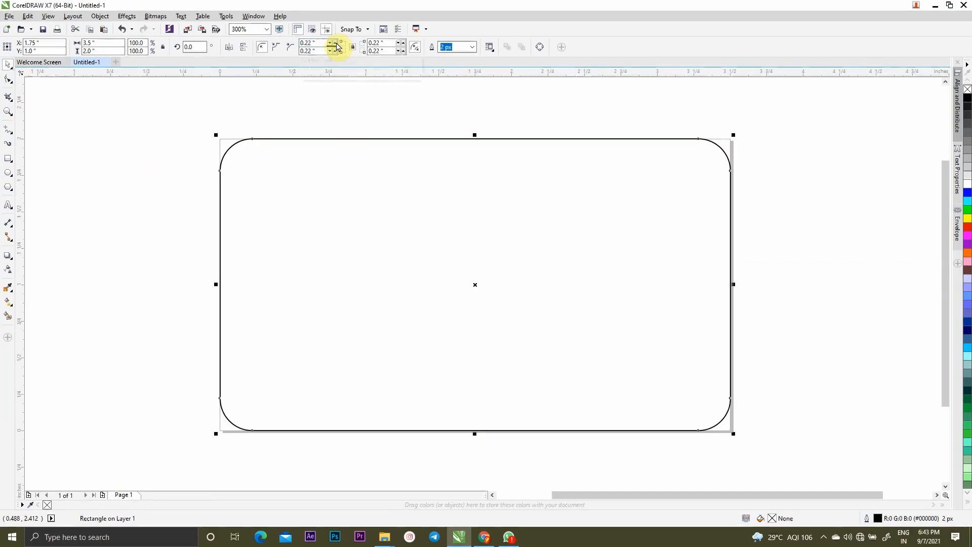
pyautogui.write('015')
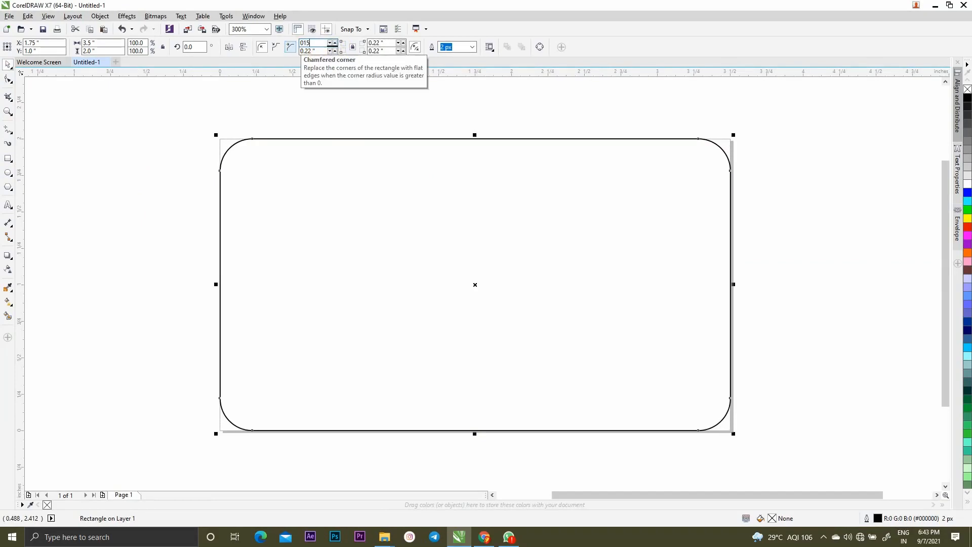
pyautogui.press('Return')
pyautogui.write('0.')
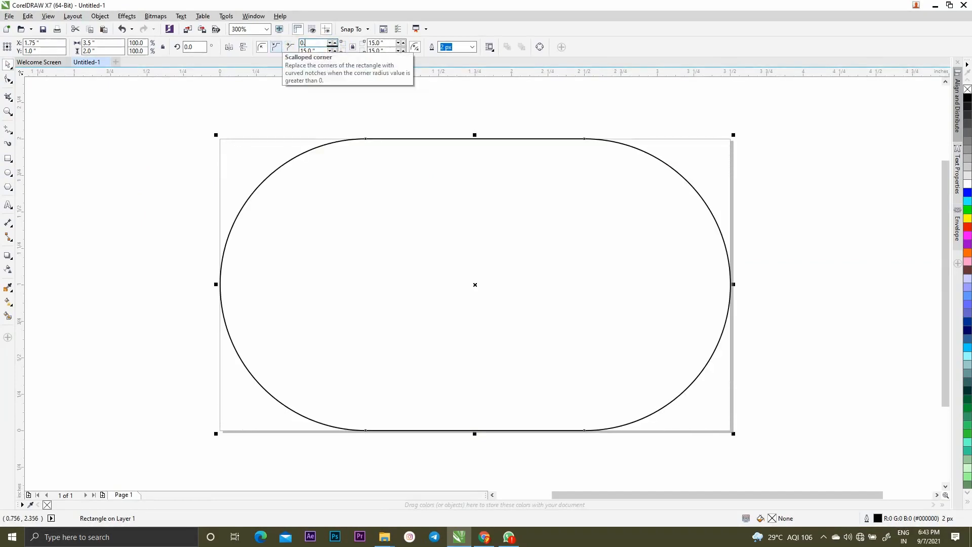
pyautogui.write('15')
pyautogui.press('Return')
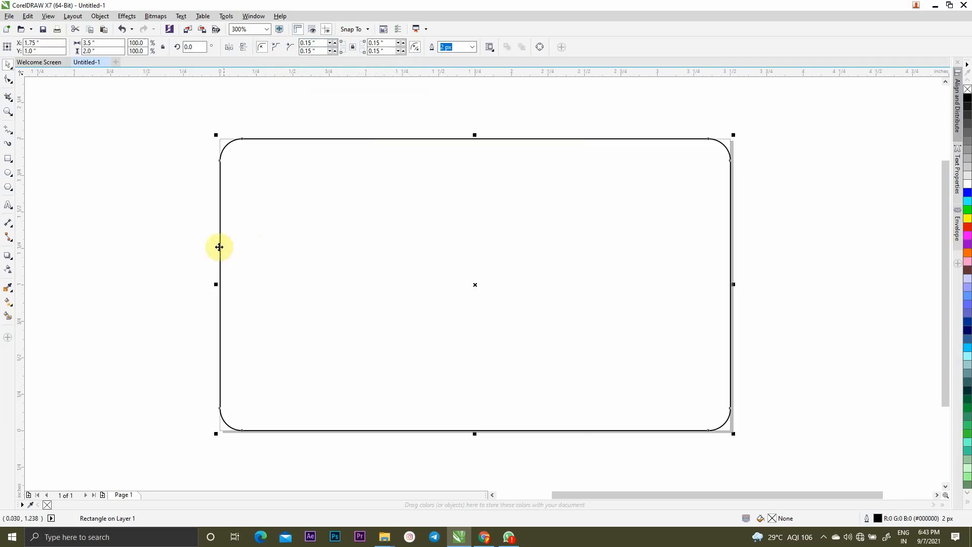
pyautogui.click(823, 260)
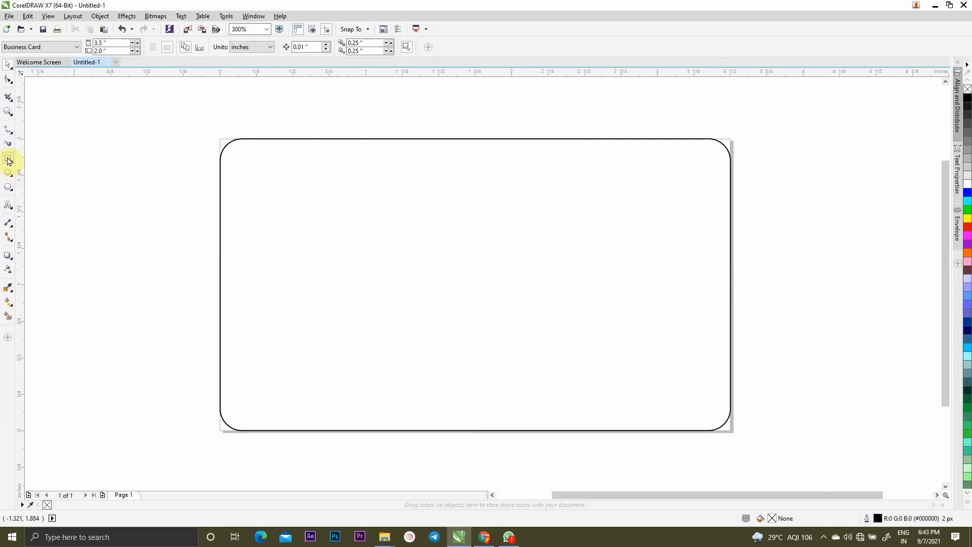
# - Add a second page-sized rectangle and narrow it from its right side to about 2.29 inches wide
pyautogui.doubleClick(5, 67)
pyautogui.moveTo(735, 284); pyautogui.dragTo(536, 285)
pyautogui.hotkey('ctrl', 'z')
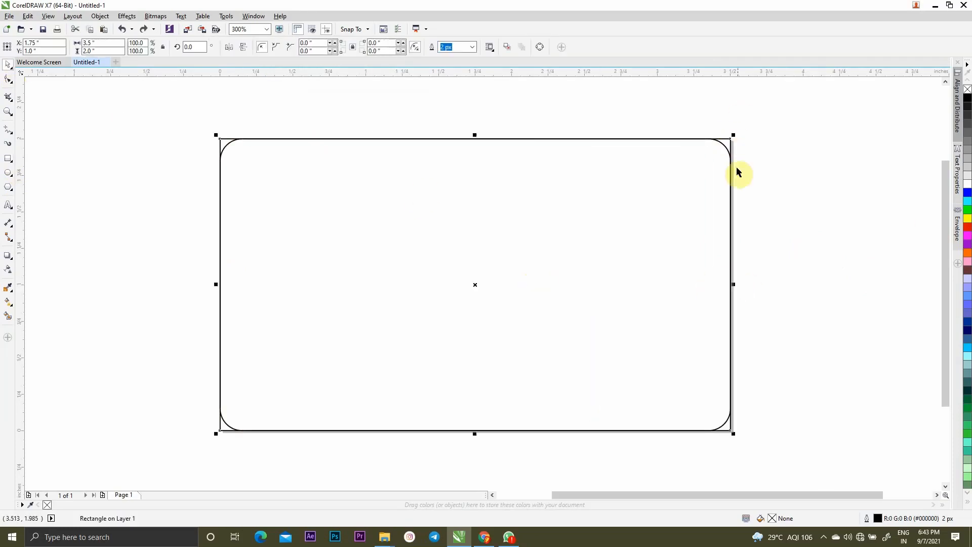
pyautogui.moveTo(736, 285); pyautogui.dragTo(556, 289)
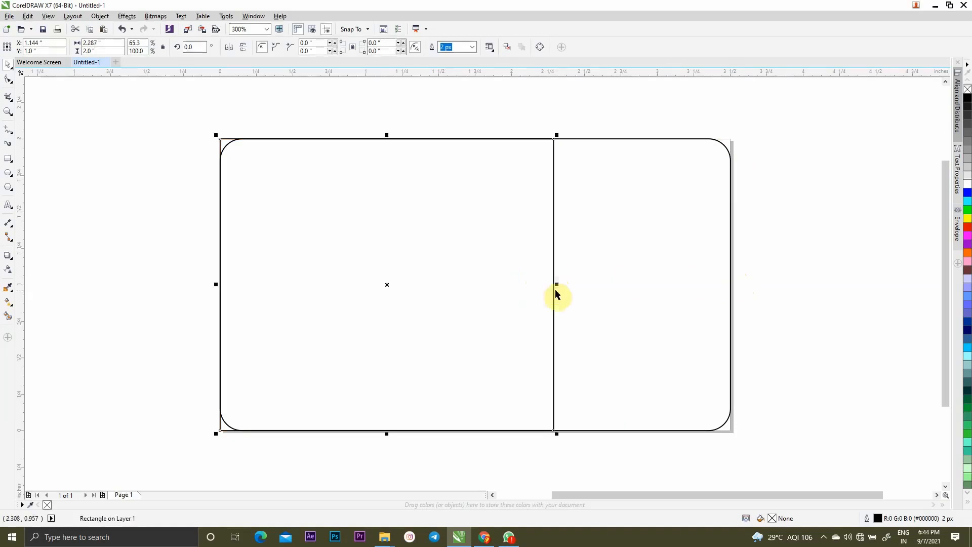
pyautogui.click(632, 263)
# - Draw a horizontal 2-point line about 4.28 inches long across the card and centre it vertically on the rectangle
pyautogui.click(9, 136)
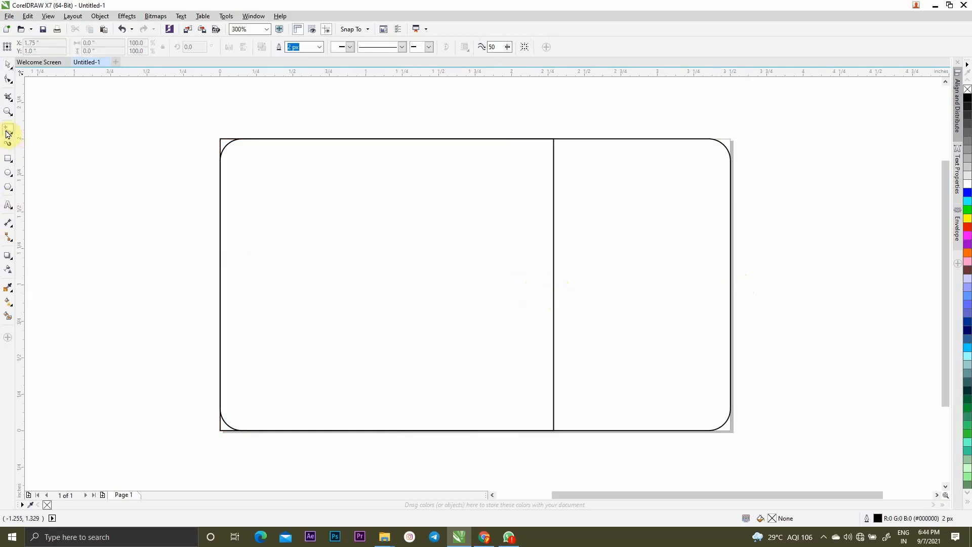
pyautogui.click(43, 140)
pyautogui.moveTo(140, 272); pyautogui.dragTo(765, 308)
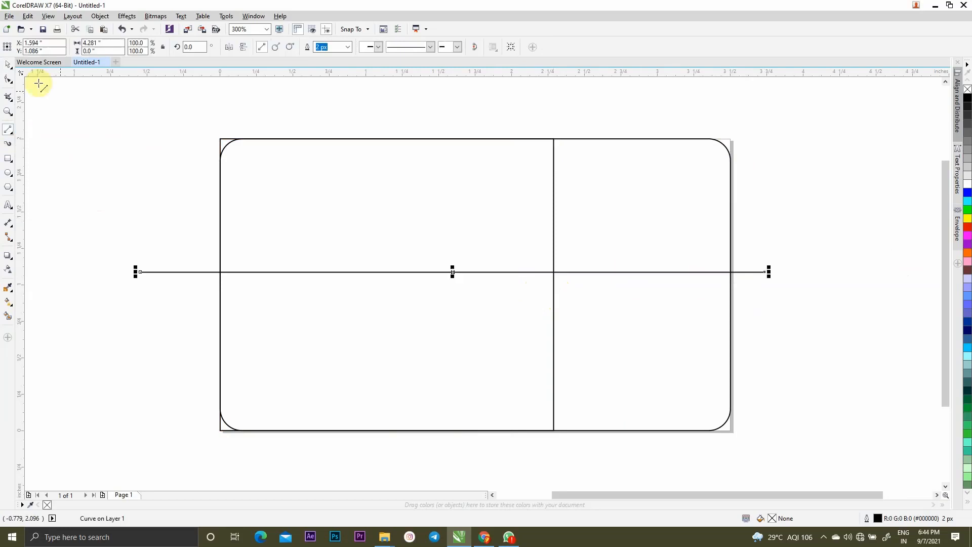
pyautogui.click(8, 65)
pyautogui.keyDown('shift'); pyautogui.click(283, 203); pyautogui.keyUp('shift')
pyautogui.press('e')
pyautogui.click(787, 323)
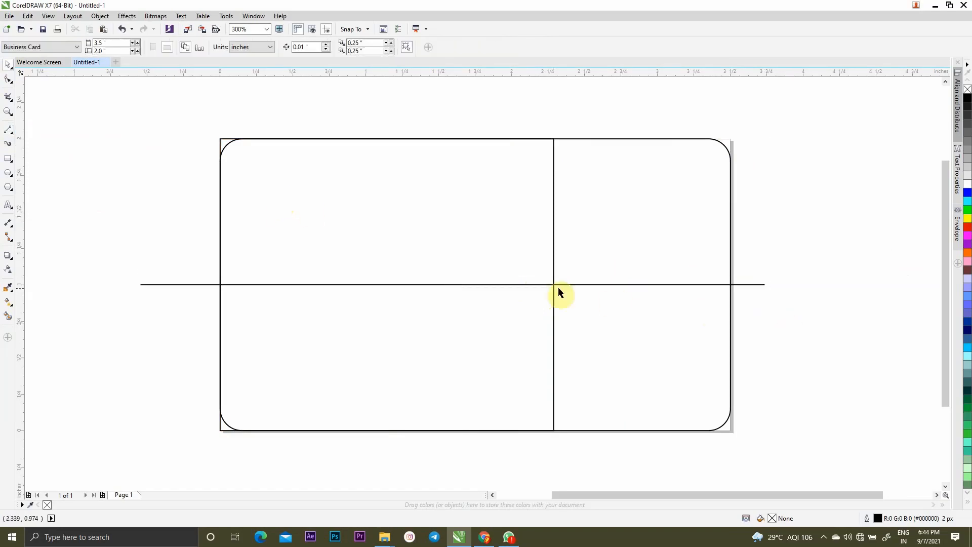
# - Convert the narrower rectangle to curves and activate the Shape tool for node editing
pyautogui.click(554, 302)
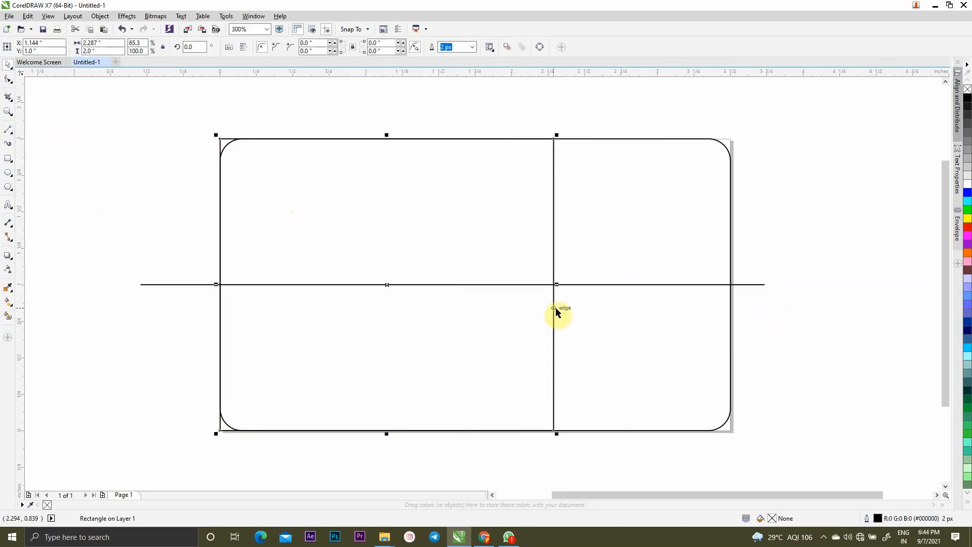
pyautogui.hotkey('ctrl', 'q')
pyautogui.click(8, 80)
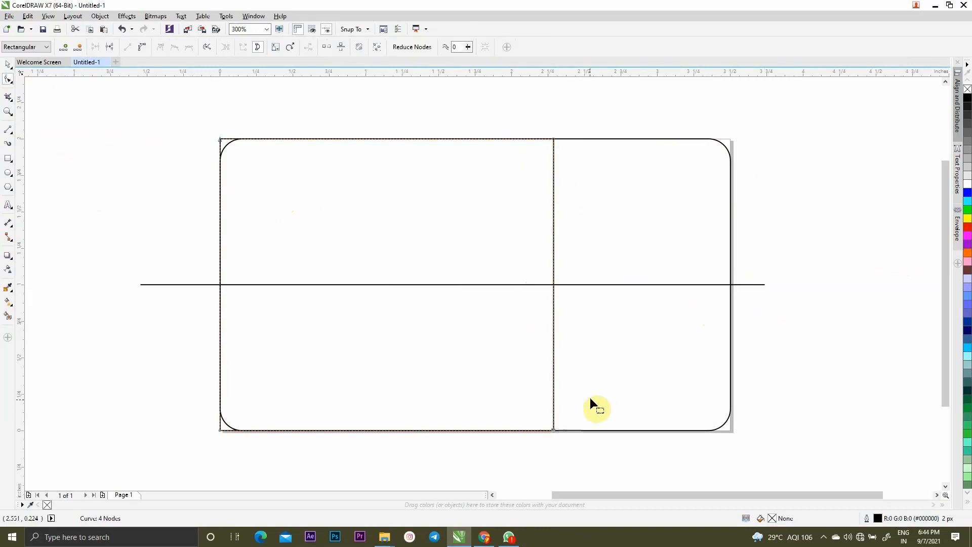
pyautogui.press('Left')
pyautogui.press('Left')
pyautogui.press('Left')
pyautogui.hotkey('ctrl', 'z')
pyautogui.hotkey('ctrl', 'z')
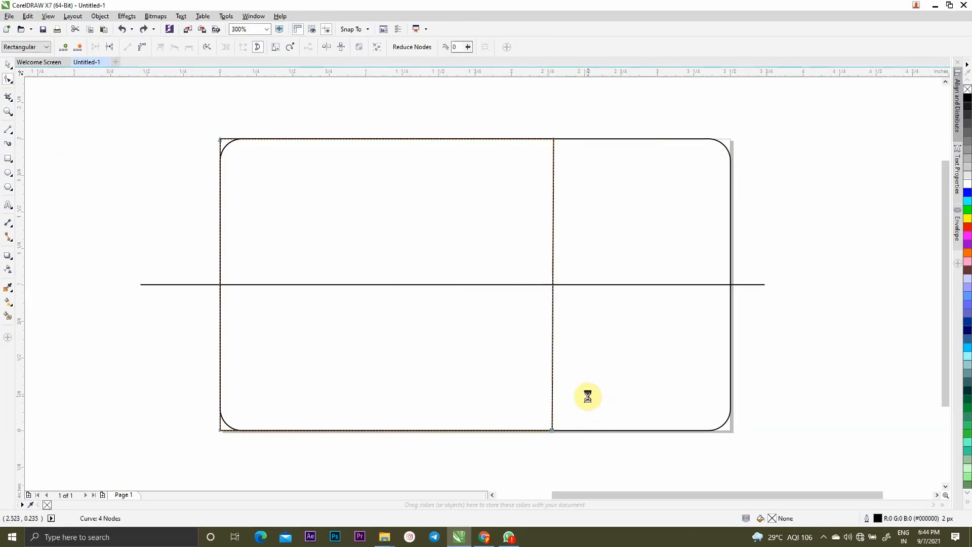
pyautogui.hotkey('ctrl', 'z')
pyautogui.hotkey('ctrl', 'q')
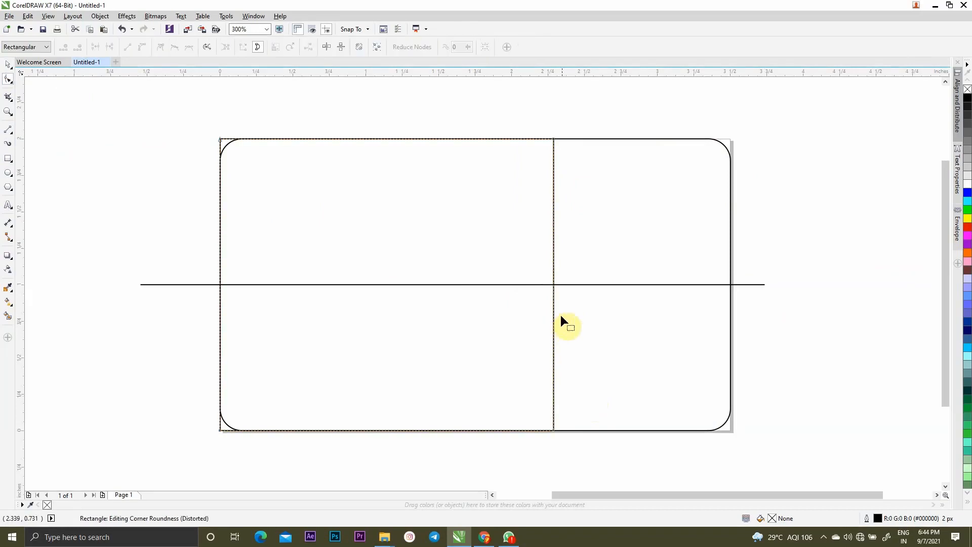
# - Add a node where the narrower shape's right edge meets the centre line, and nudge its two right corner nodes inward to form an arrow point
pyautogui.scroll(5, 551, 282)
pyautogui.click(546, 279)
pyautogui.scroll(-7, 550, 280)
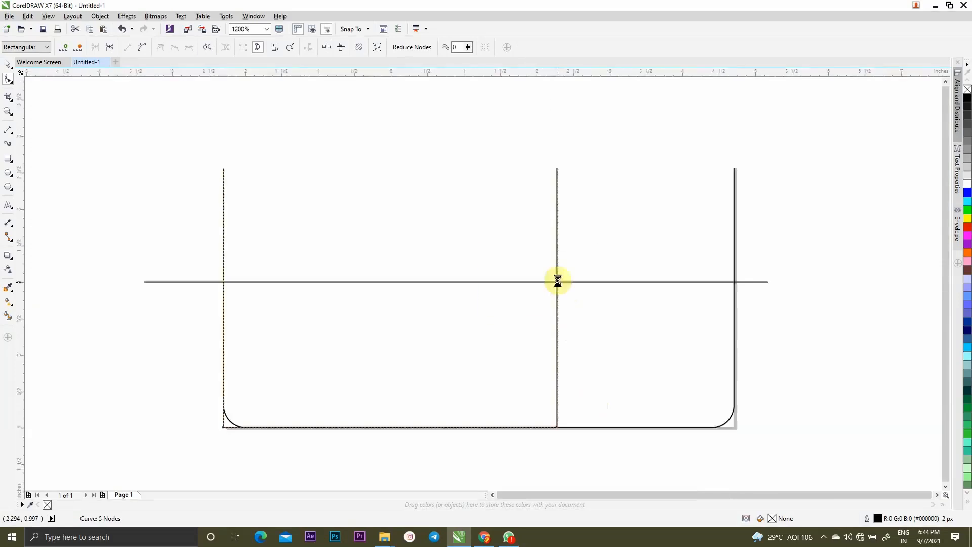
pyautogui.moveTo(553, 334); pyautogui.dragTo(567, 317)
pyautogui.press('Left')
pyautogui.press('Left')
pyautogui.press('Left')
pyautogui.press('Left')
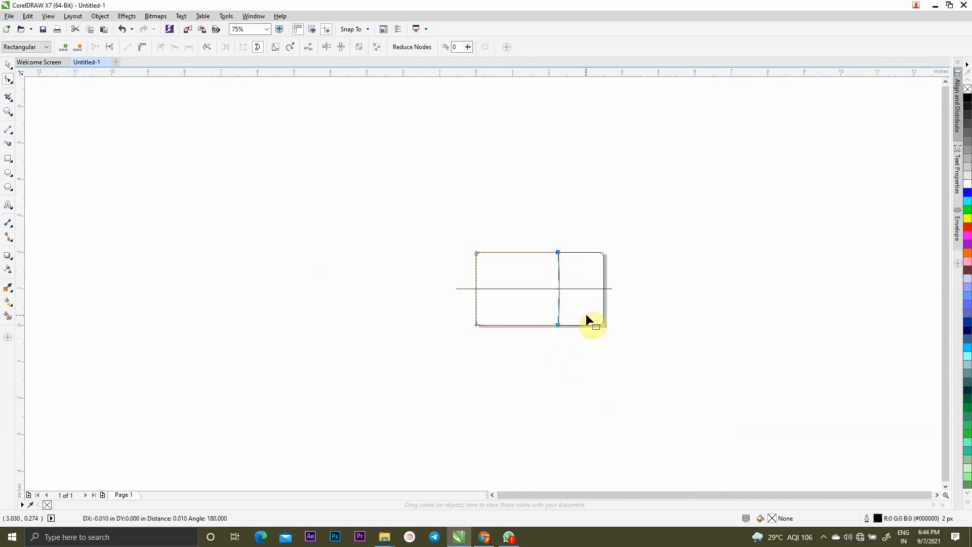
pyautogui.scroll(1, 556, 284)
pyautogui.scroll(1, 555, 283)
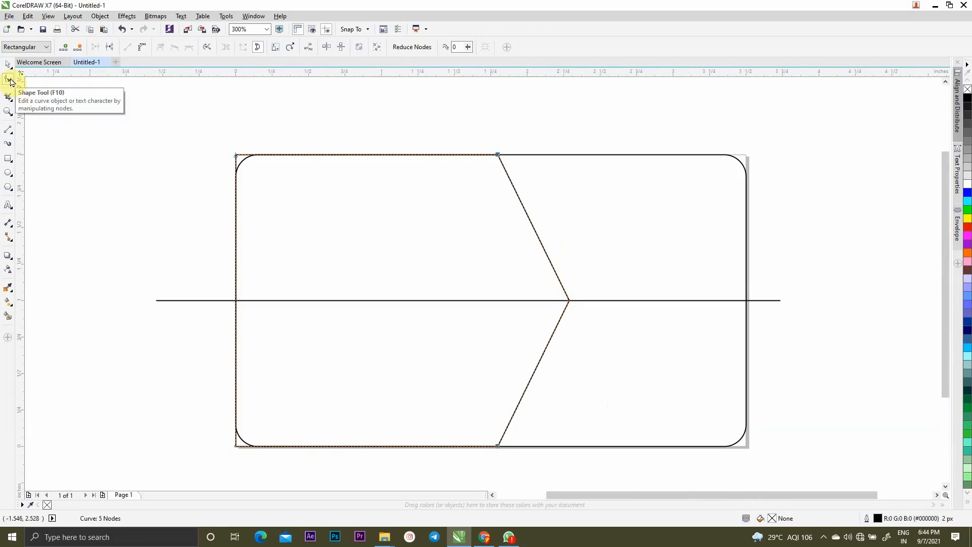
pyautogui.press('space')
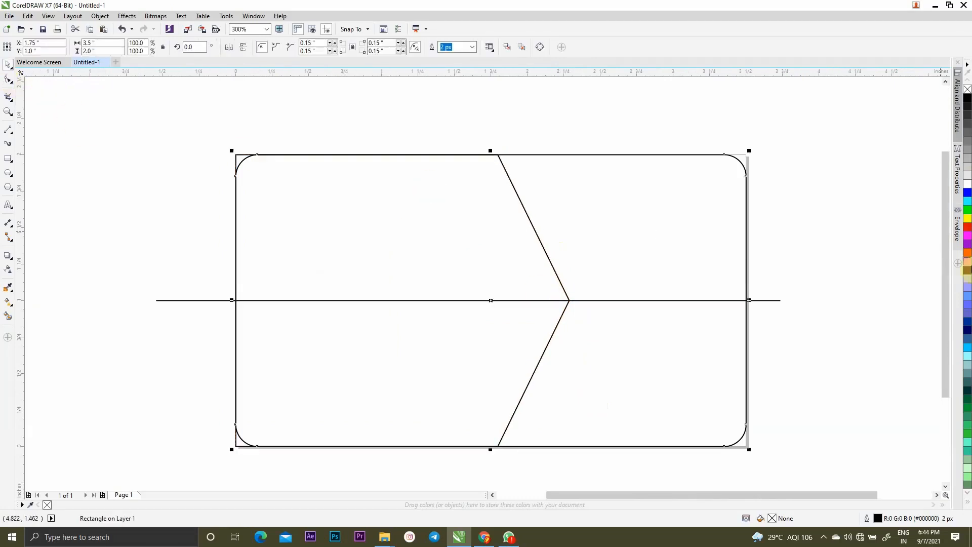
pyautogui.click(966, 97)
pyautogui.press('Escape')
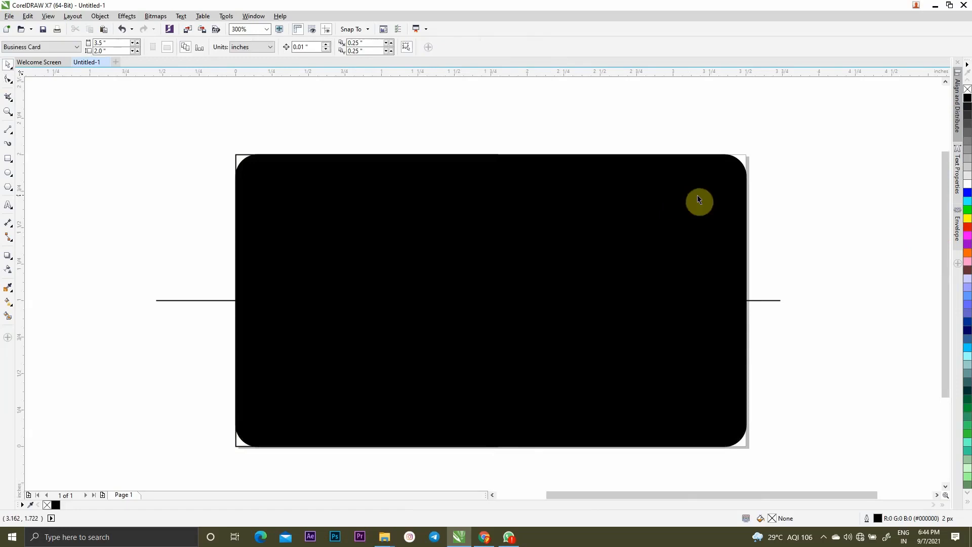
pyautogui.hotkey('ctrl', 'z')
# - Fill the arrow-shaped left part of the card with black
pyautogui.rightClick(237, 155)
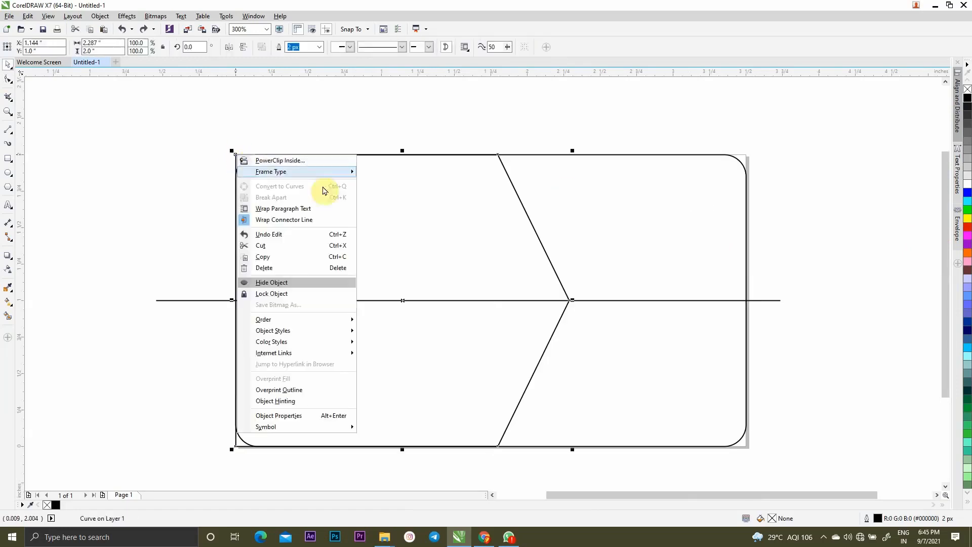
pyautogui.click(372, 178)
pyautogui.click(968, 98)
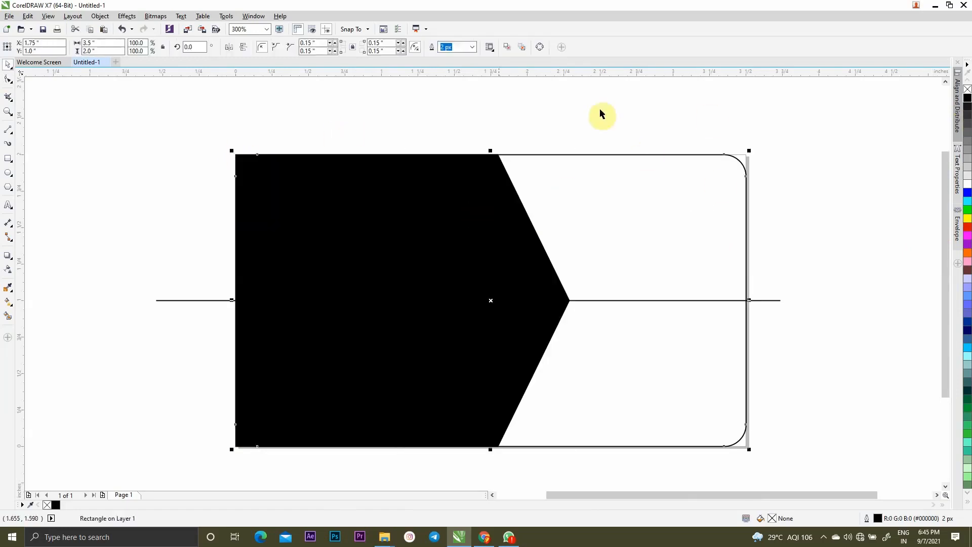
pyautogui.press('Escape')
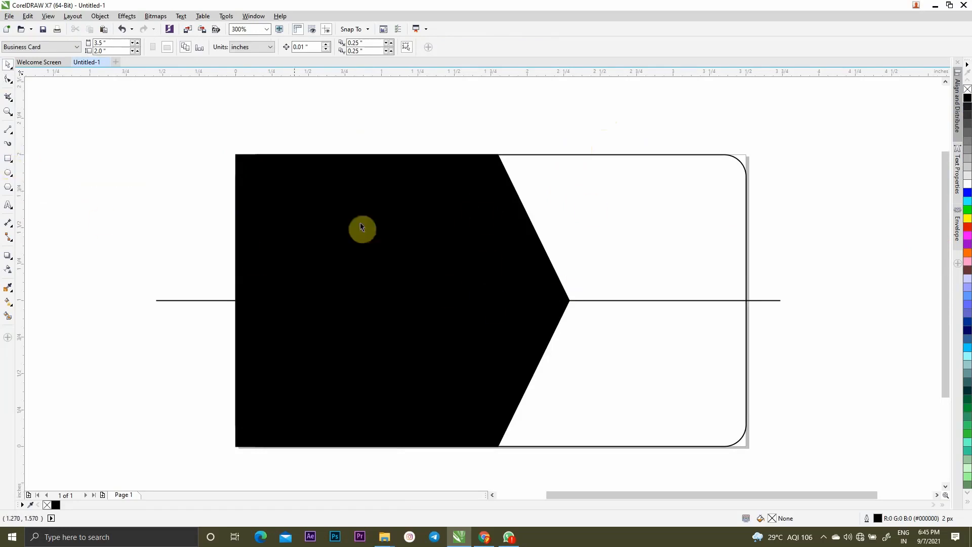
# - Draw a bar about 1.86 × 0.26 inches over the black shape's upper left, fill it red, and remove its outline
pyautogui.press('F6')
pyautogui.moveTo(192, 209); pyautogui.dragTo(464, 247)
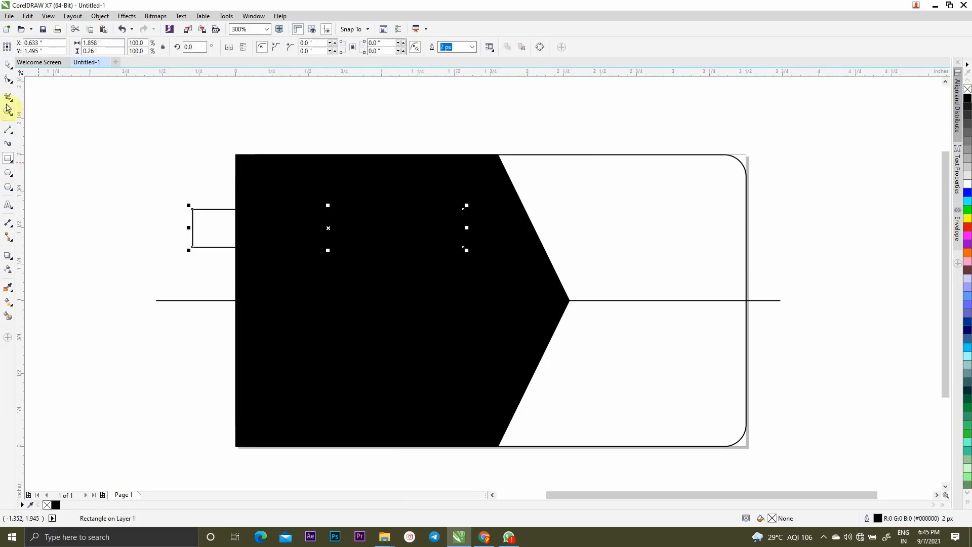
pyautogui.click(968, 229)
pyautogui.rightClick(967, 89)
pyautogui.click(890, 185)
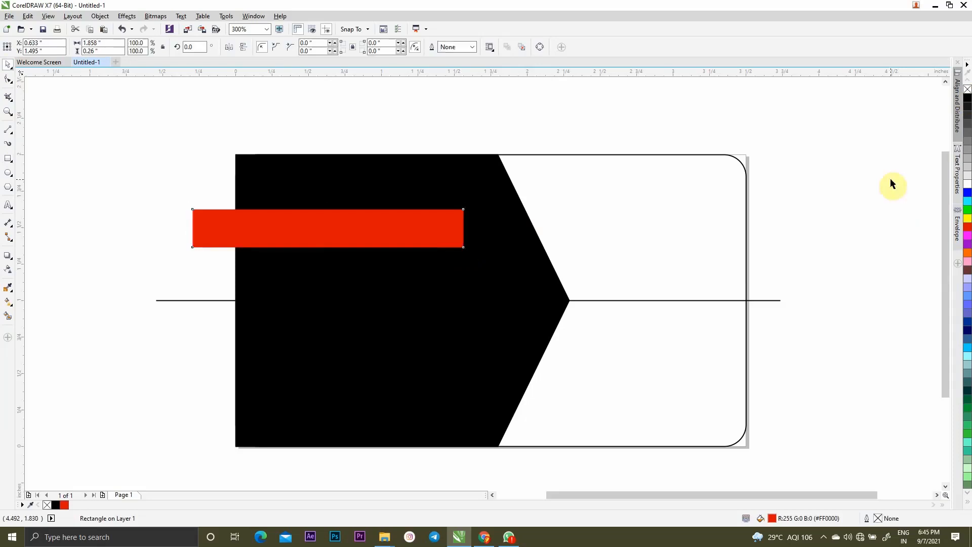
# - Move the red bar onto the black shape's lower slanted edge and rotate it to about 63.75 degrees
pyautogui.moveTo(420, 239); pyautogui.dragTo(529, 271)
pyautogui.click(529, 271)
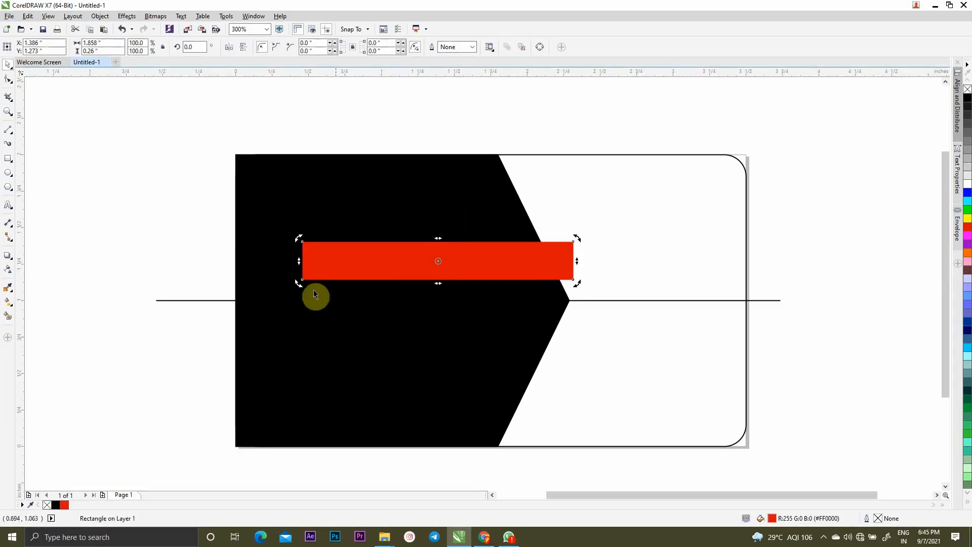
pyautogui.moveTo(303, 284); pyautogui.dragTo(384, 392)
pyautogui.moveTo(413, 320); pyautogui.dragTo(505, 393)
pyautogui.scroll(2, 505, 394)
pyautogui.scroll(-2, 588, 300)
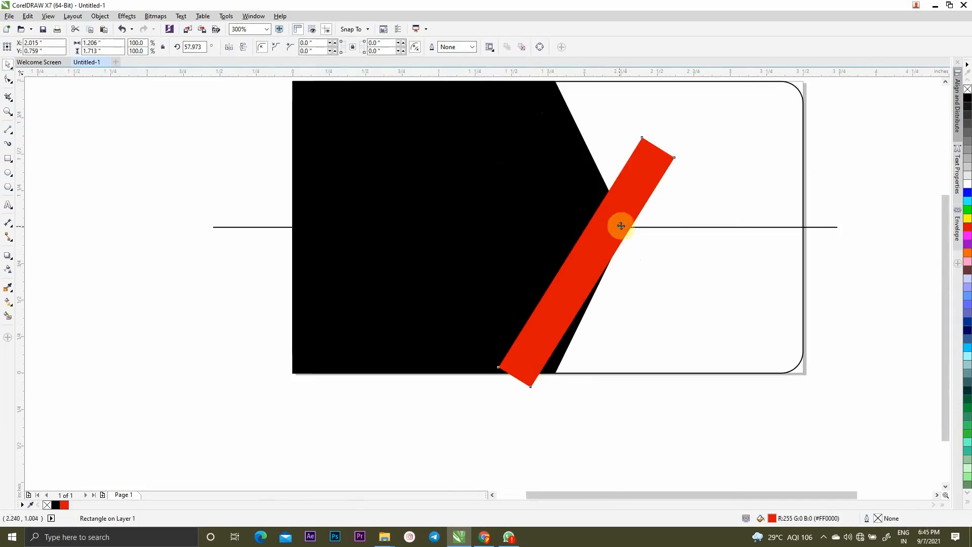
pyautogui.click(622, 227)
pyautogui.moveTo(681, 133); pyautogui.dragTo(664, 128)
# - Line up the red bar with the lower slanted edge by shifting it slightly and fine-tuning its rotation to 63.98 degrees
pyautogui.scroll(2, 593, 256)
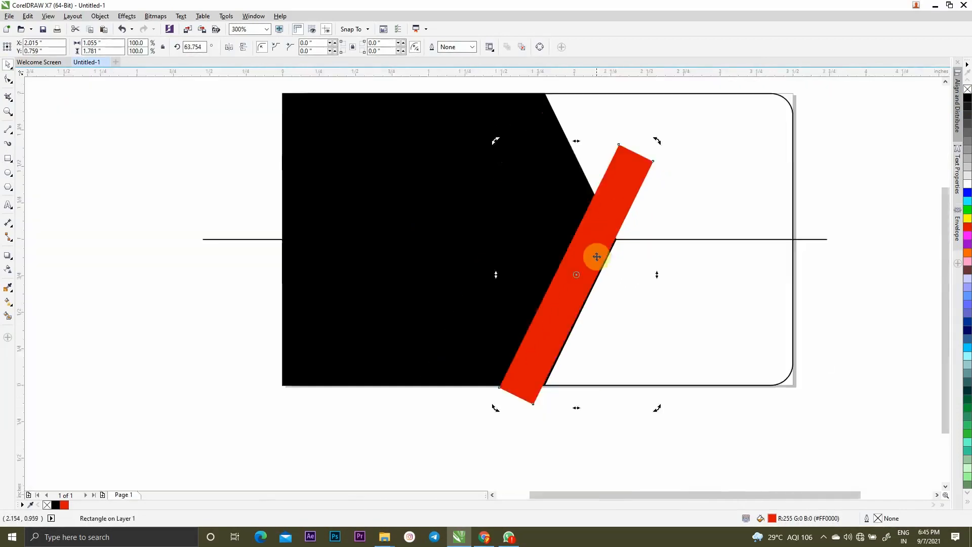
pyautogui.scroll(-3, 577, 277)
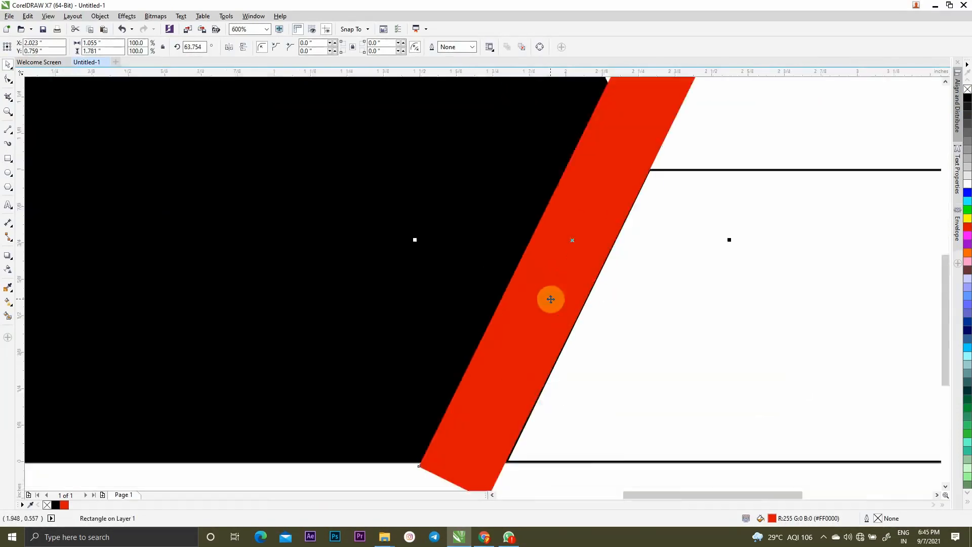
pyautogui.scroll(-1, 553, 380)
pyautogui.scroll(3, 500, 375)
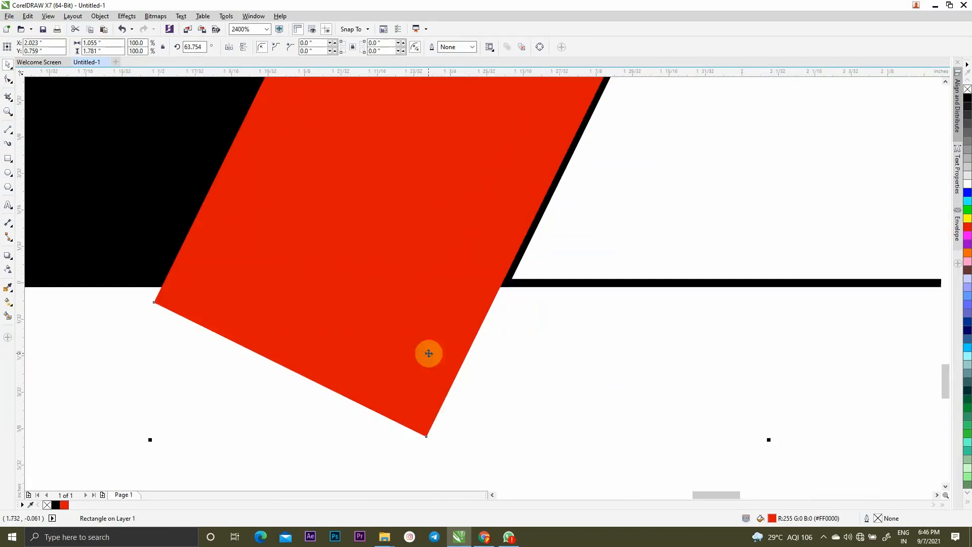
pyautogui.moveTo(147, 441); pyautogui.dragTo(155, 444)
pyautogui.scroll(-3, 376, 419)
pyautogui.click(759, 294)
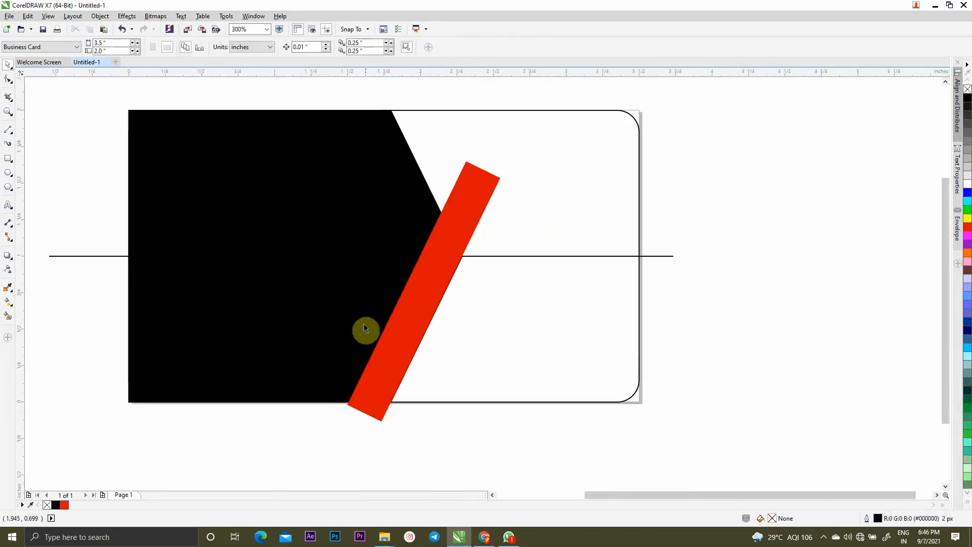
# - Shift the red bar inward from the lower slanted edge and enlarge it proportionally to about 1.18 × 2.01 inches overall
pyautogui.click(445, 246)
pyautogui.moveTo(504, 157); pyautogui.dragTo(470, 229)
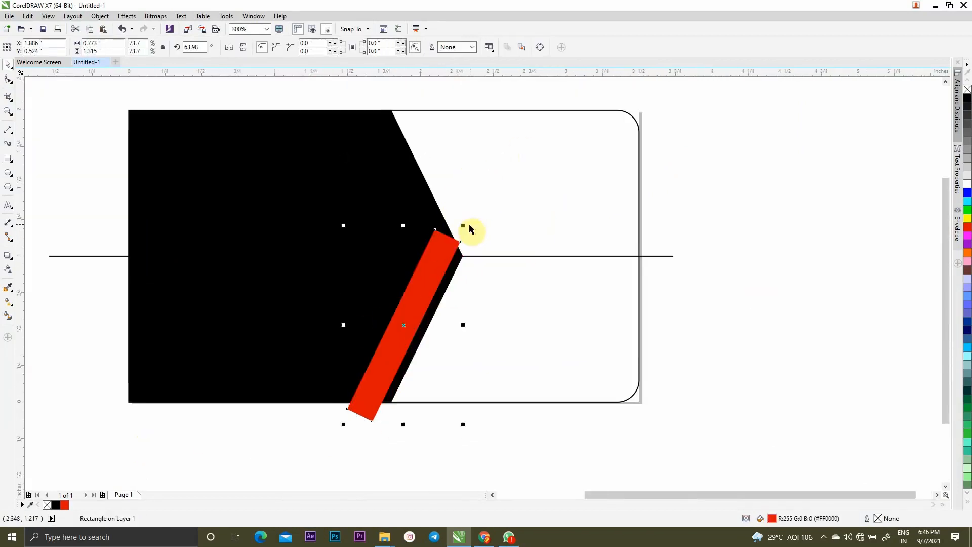
pyautogui.hotkey('ctrl', 'z')
pyautogui.moveTo(437, 277); pyautogui.dragTo(409, 290)
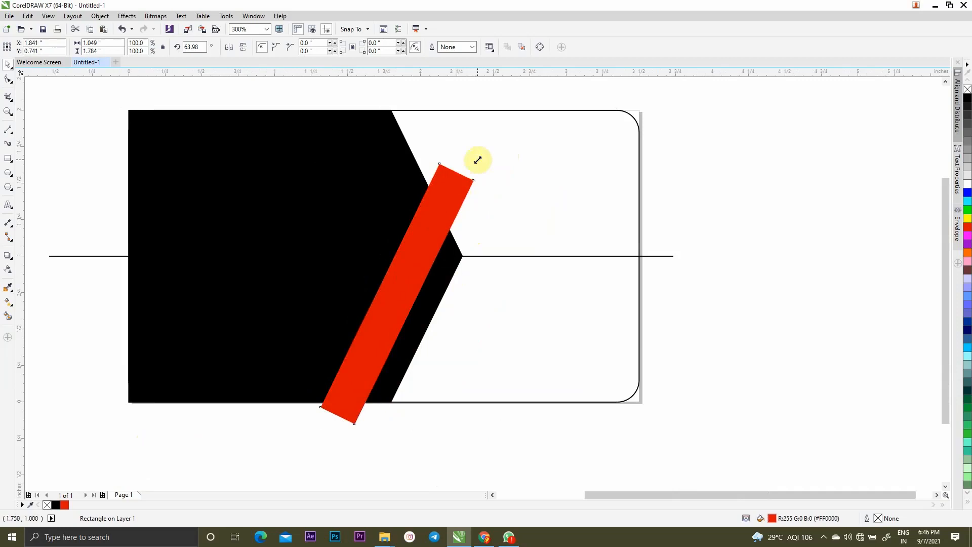
pyautogui.moveTo(476, 160); pyautogui.dragTo(496, 126)
pyautogui.moveTo(453, 218); pyautogui.dragTo(426, 238)
pyautogui.click(732, 240)
# - Draw a rectangle about 0.27 × 0.25 inches from the red bar's top corner over the black shape's edge and fill it red
pyautogui.scroll(-1, 549, 259)
pyautogui.scroll(2, 495, 217)
pyautogui.scroll(-1, 493, 184)
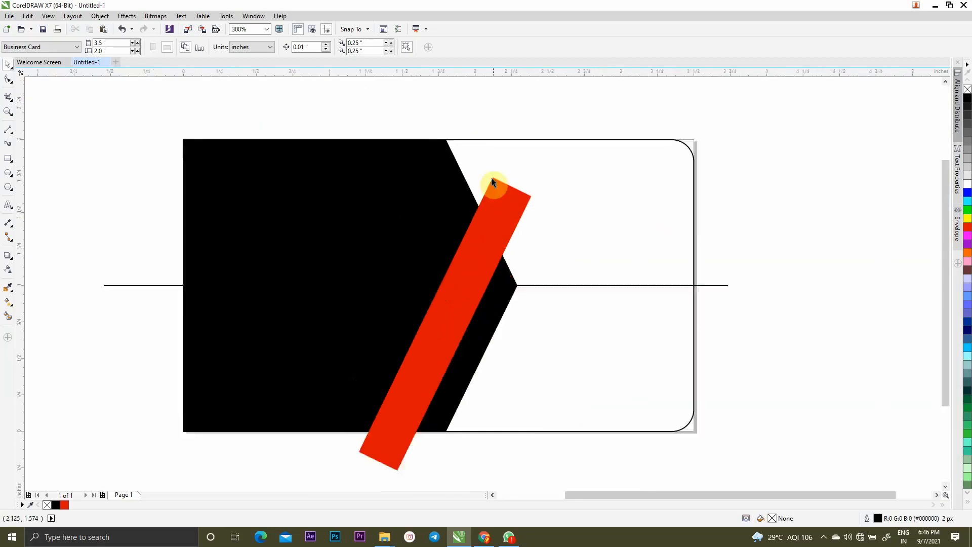
pyautogui.scroll(1, 489, 184)
pyautogui.scroll(-1, 489, 198)
pyautogui.scroll(-1, 491, 203)
pyautogui.scroll(2, 501, 213)
pyautogui.click(514, 217)
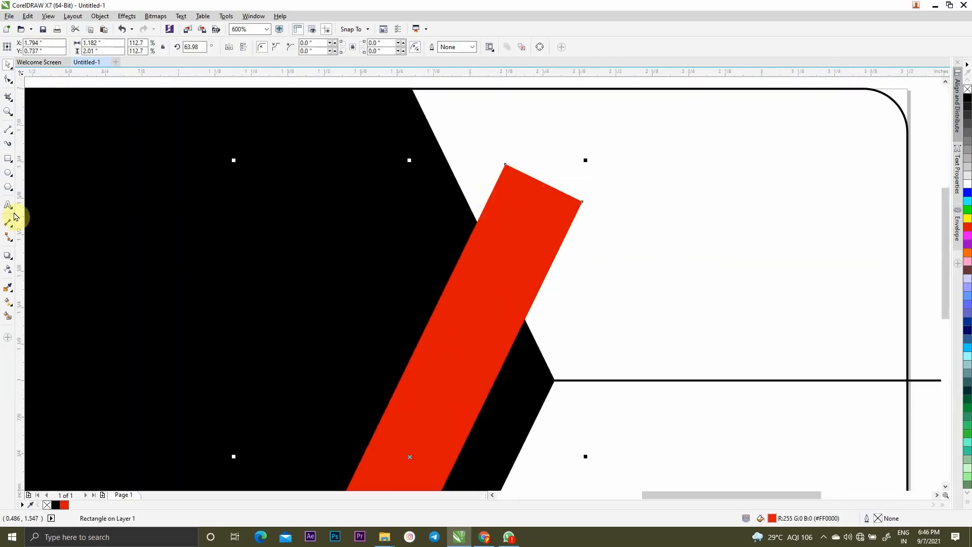
pyautogui.click(7, 160)
pyautogui.scroll(1, 430, 157)
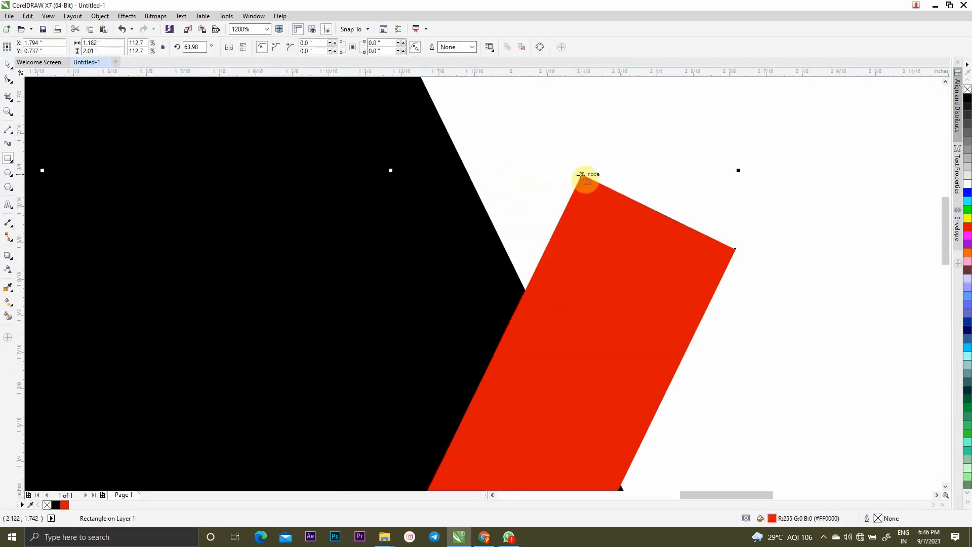
pyautogui.moveTo(583, 174); pyautogui.dragTo(429, 324)
pyautogui.press('space')
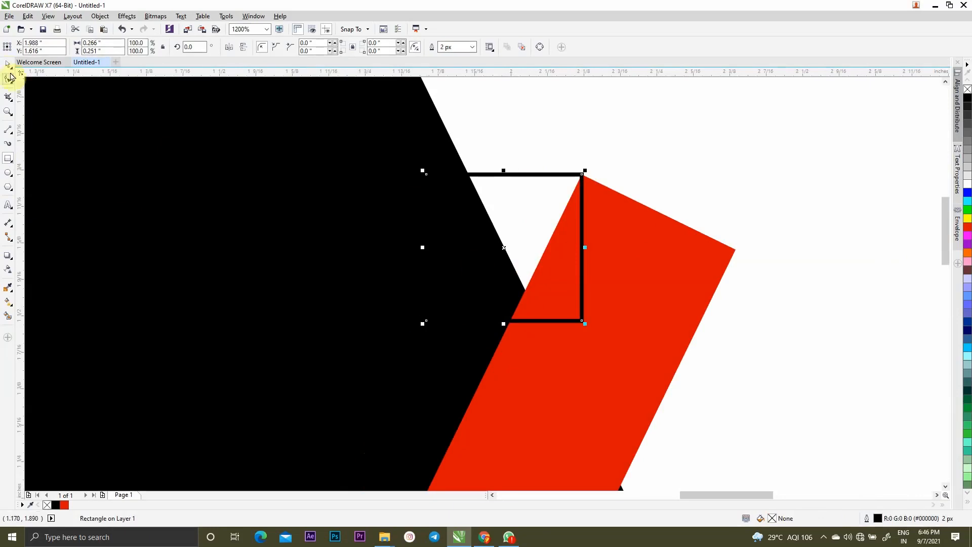
pyautogui.click(968, 226)
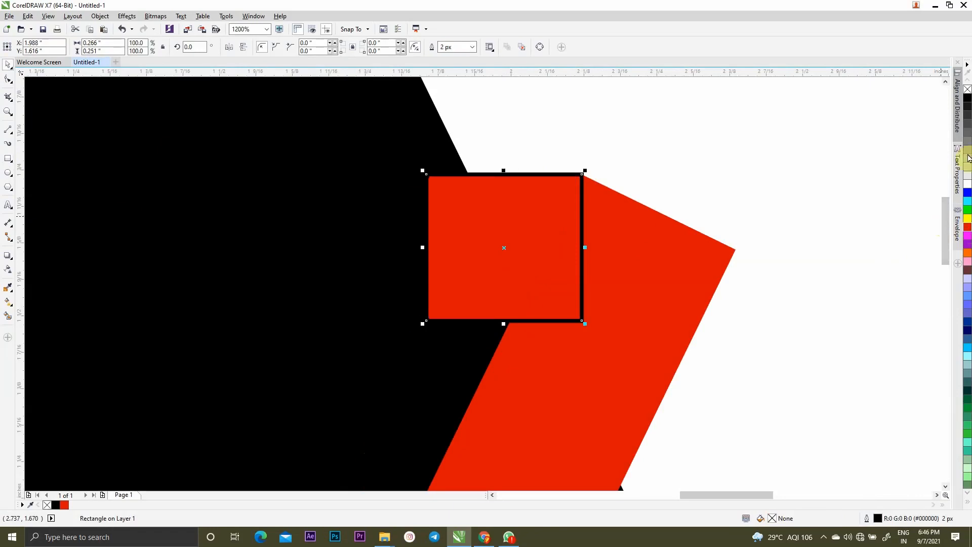
# - Try to remove the small rectangle's outline and darken its fill to #A30202
pyautogui.rightClick(967, 90)
pyautogui.doubleClick(772, 519)
pyautogui.click(679, 400)
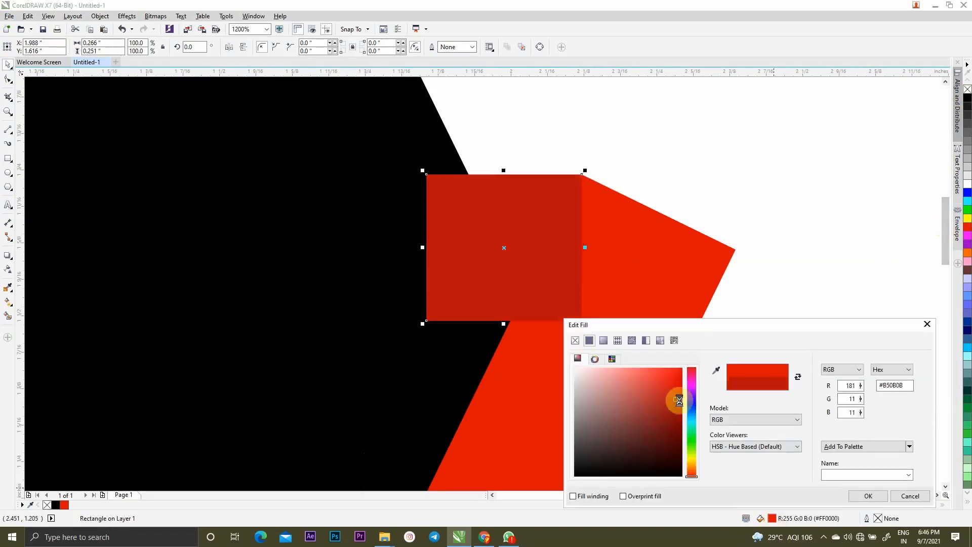
pyautogui.moveTo(679, 400); pyautogui.dragTo(682, 406)
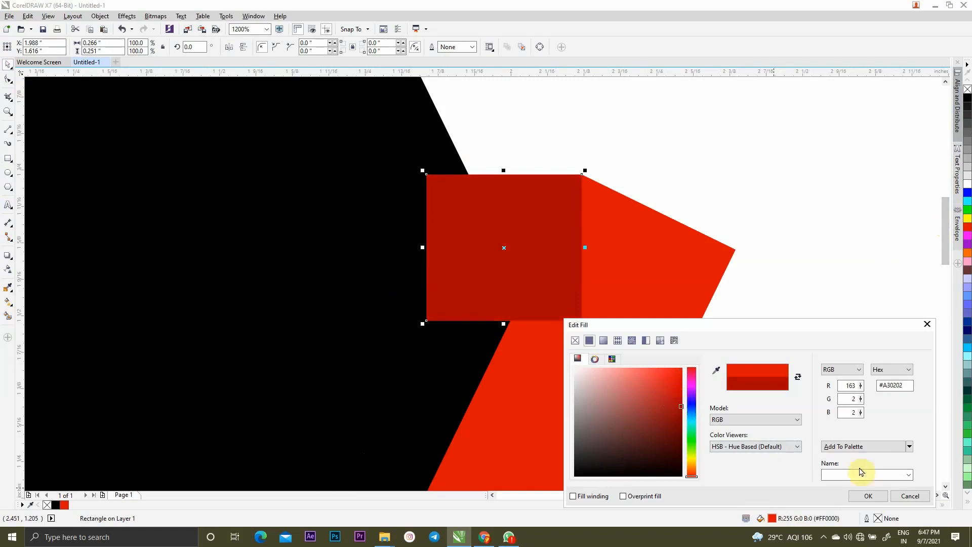
pyautogui.click(868, 496)
pyautogui.scroll(-2, 603, 287)
pyautogui.click(621, 295)
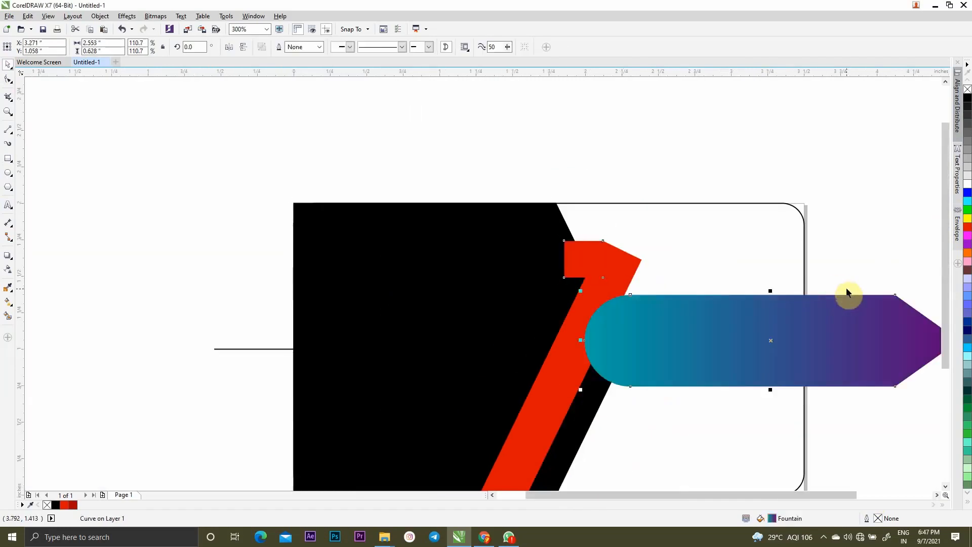
pyautogui.hotkey('ctrl', 'z')
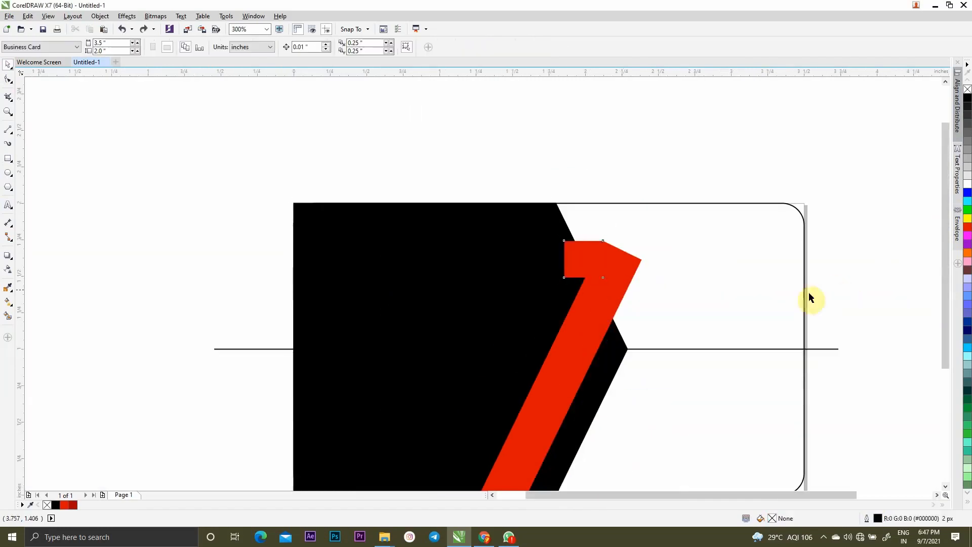
# - Fill the small rectangle with dark red #9C0000 and remove its outline
pyautogui.scroll(2, 597, 267)
pyautogui.click(597, 267)
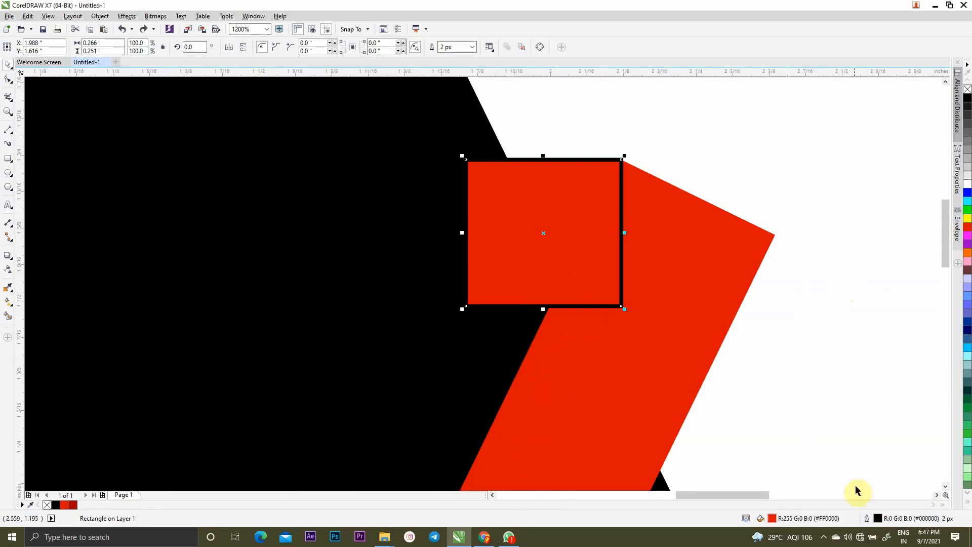
pyautogui.doubleClick(771, 519)
pyautogui.click(682, 410)
pyautogui.click(868, 496)
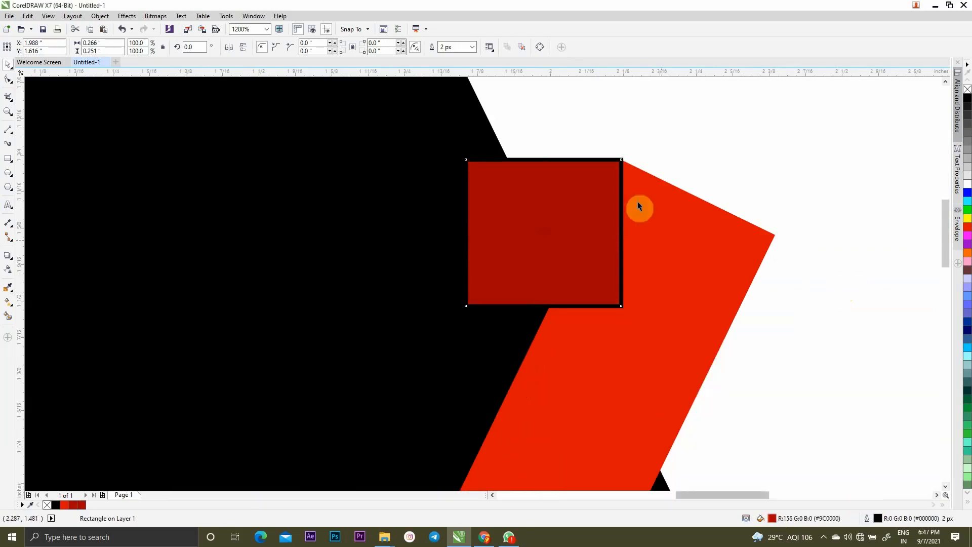
pyautogui.rightClick(967, 90)
# - Stack the black shape in front of the dark red rectangle and keep the red bar in front of both
pyautogui.scroll(-2, 804, 191)
pyautogui.click(682, 187)
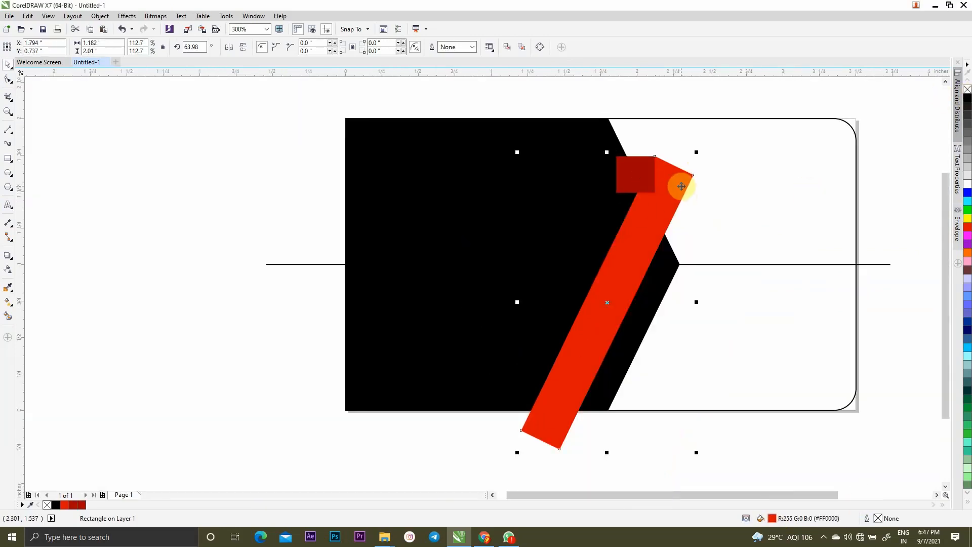
pyautogui.click(857, 228)
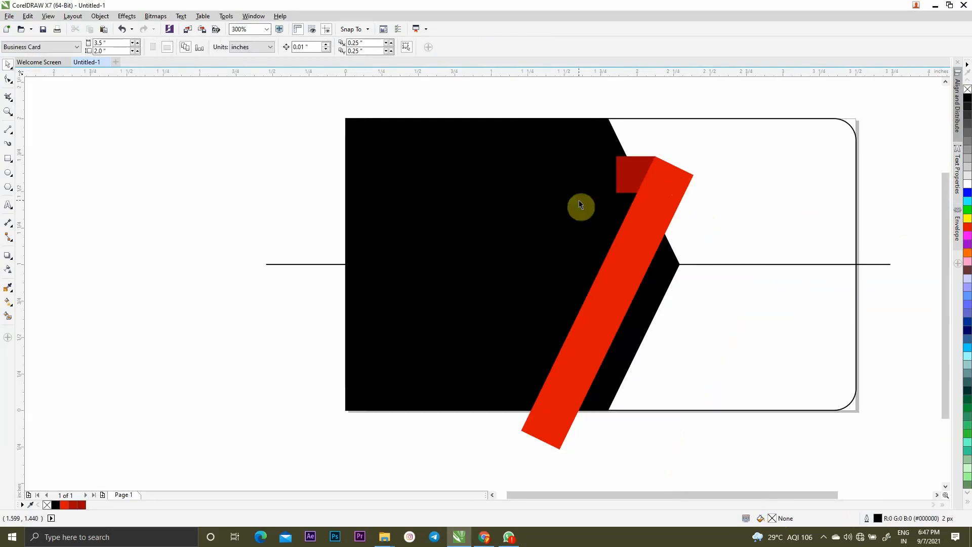
pyautogui.click(582, 206)
pyautogui.click(395, 478)
pyautogui.click(346, 408)
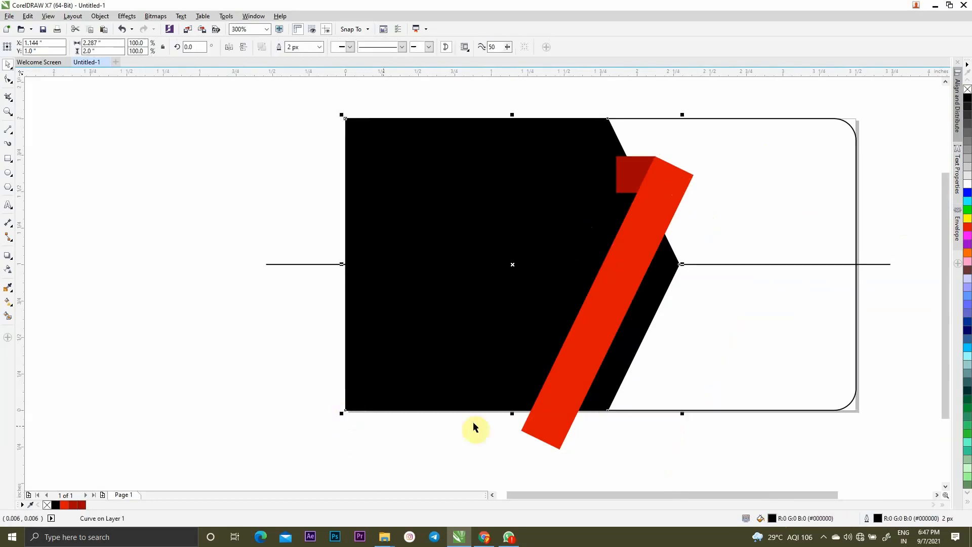
pyautogui.keyDown('shift'); pyautogui.click(569, 361); pyautogui.keyUp('shift')
pyautogui.hotkey('shift', 'pageup')
pyautogui.click(595, 444)
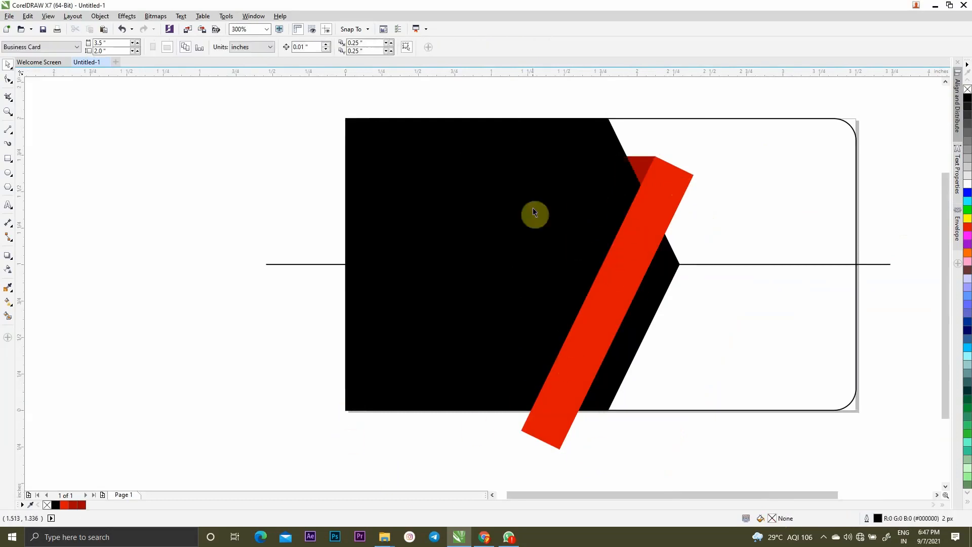
# - Convert the red bar to curves and slide its outer top corner node down along the bar's long edge to form a folded ribbon end
pyautogui.click(678, 173)
pyautogui.scroll(1, 684, 174)
pyautogui.click(8, 79)
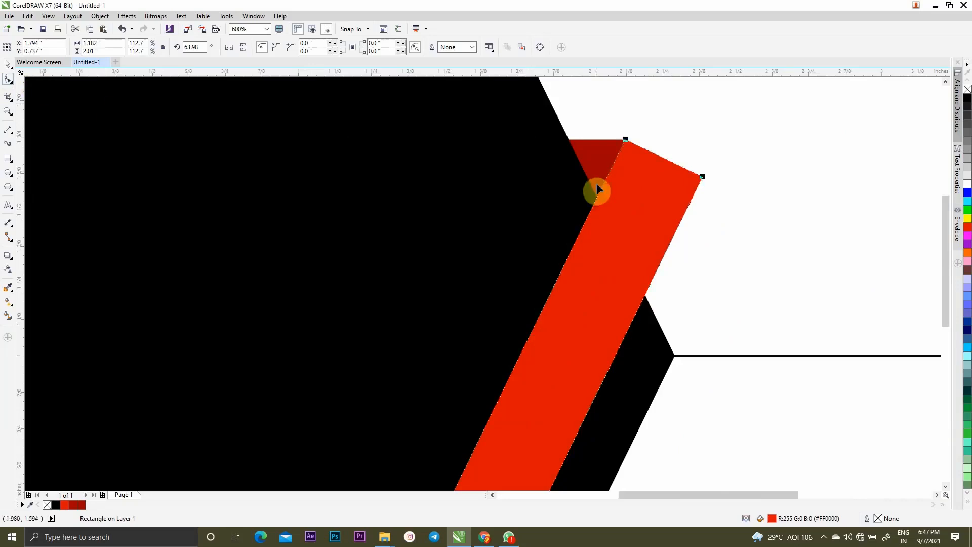
pyautogui.scroll(-1, 587, 186)
pyautogui.scroll(1, 641, 171)
pyautogui.click(648, 190)
pyautogui.scroll(2, 652, 191)
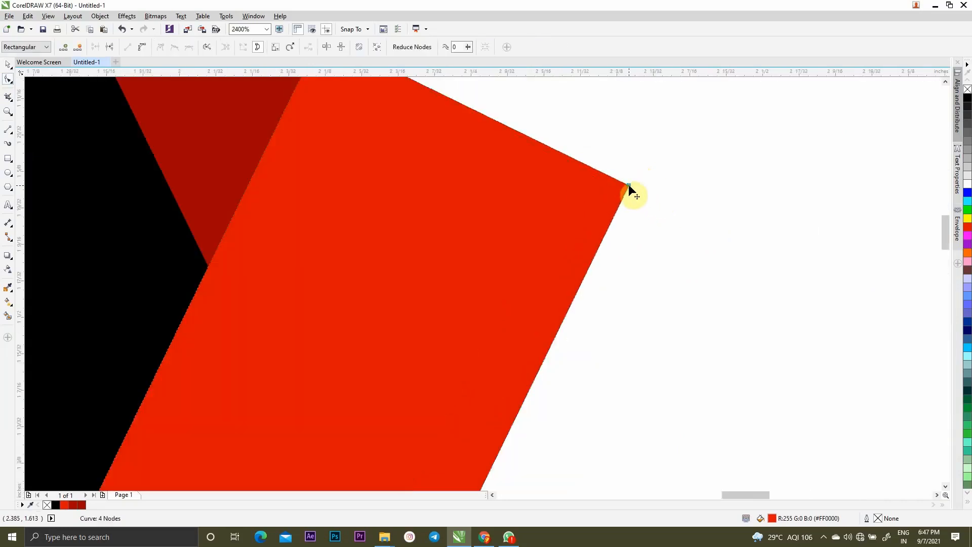
pyautogui.moveTo(629, 184); pyautogui.dragTo(621, 199)
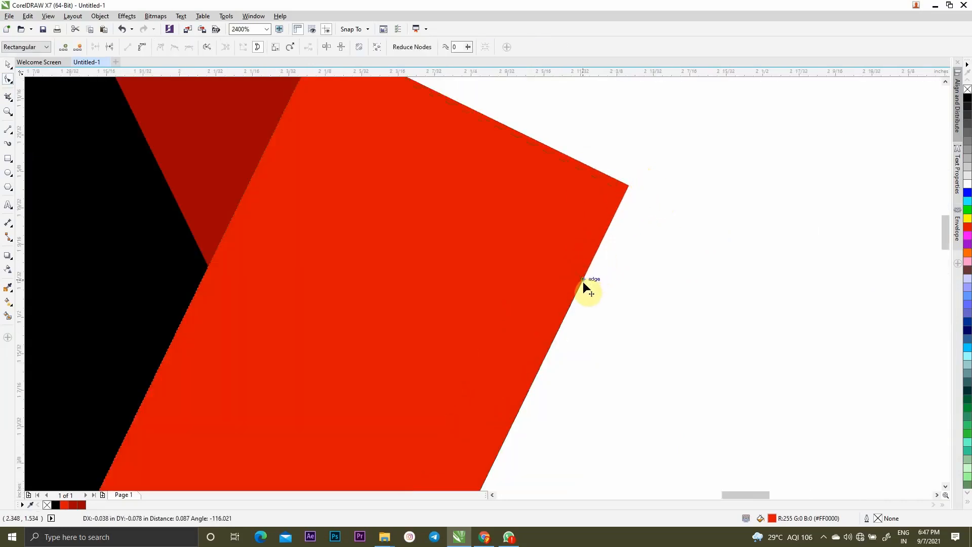
pyautogui.moveTo(548, 351); pyautogui.dragTo(542, 286)
pyautogui.scroll(-3, 543, 286)
pyautogui.click(7, 64)
pyautogui.click(473, 121)
# - Draw a strip about 0.42 × 1.26 inches down from the card's top edge, fill it dark gray #333333, and shift it left onto the black area
pyautogui.scroll(-1, 474, 127)
pyautogui.scroll(2, 479, 167)
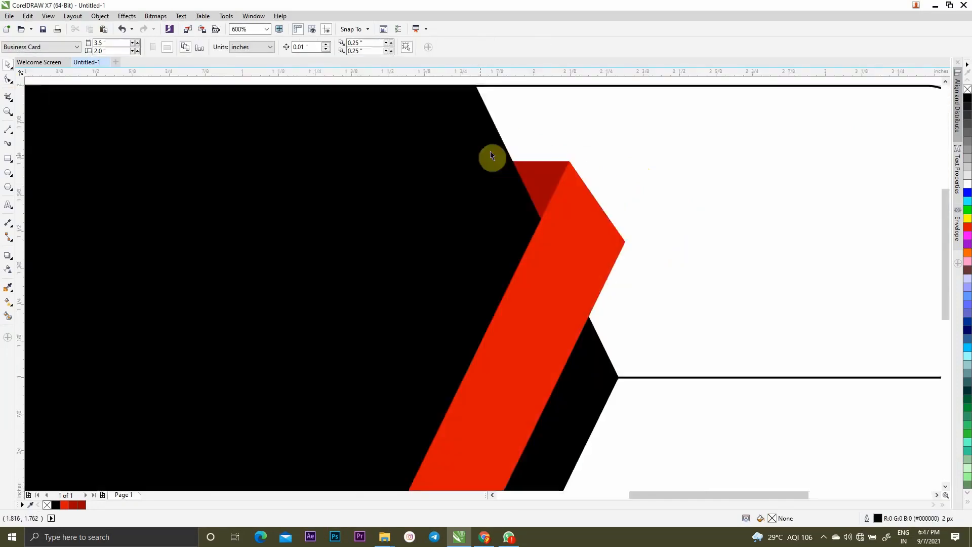
pyautogui.scroll(-2, 542, 140)
pyautogui.scroll(1, 537, 118)
pyautogui.click(3, 159)
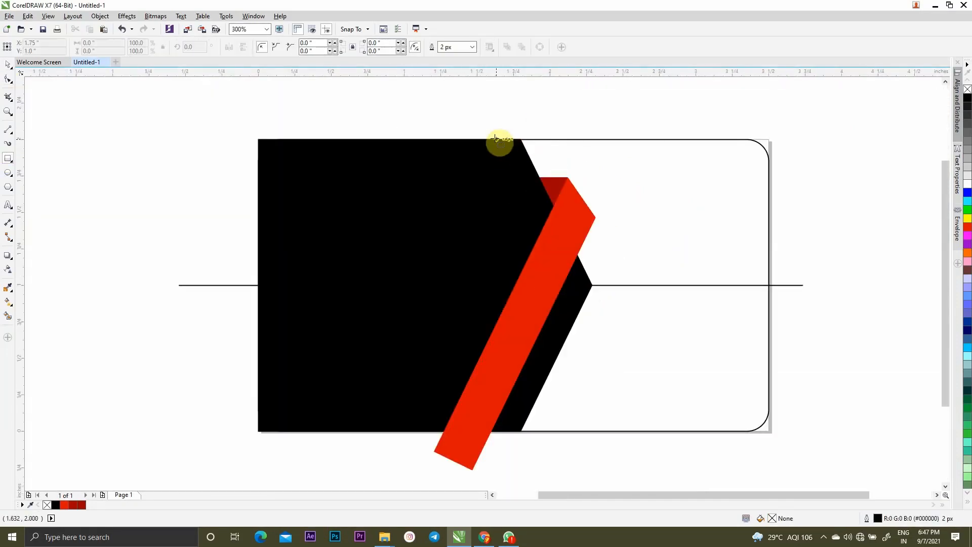
pyautogui.moveTo(484, 138); pyautogui.dragTo(545, 323)
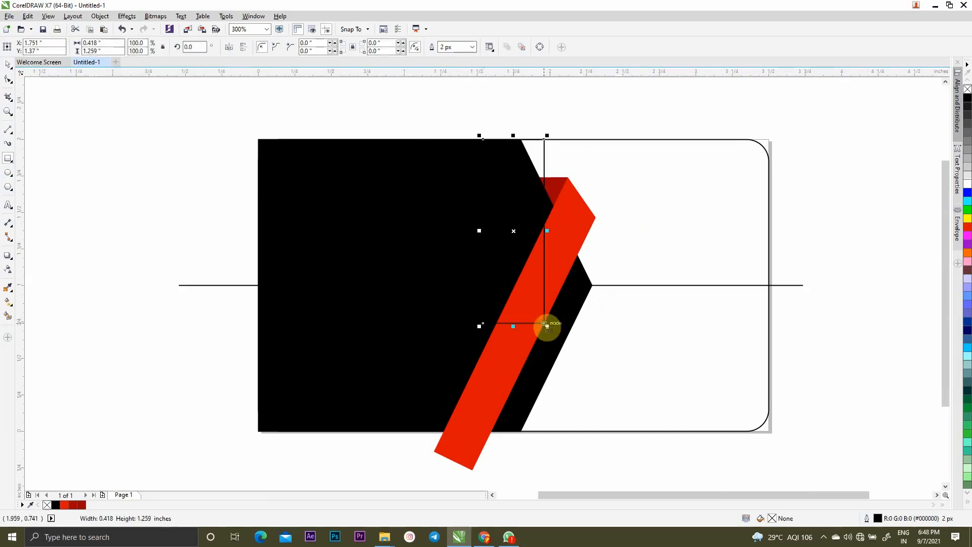
pyautogui.click(8, 64)
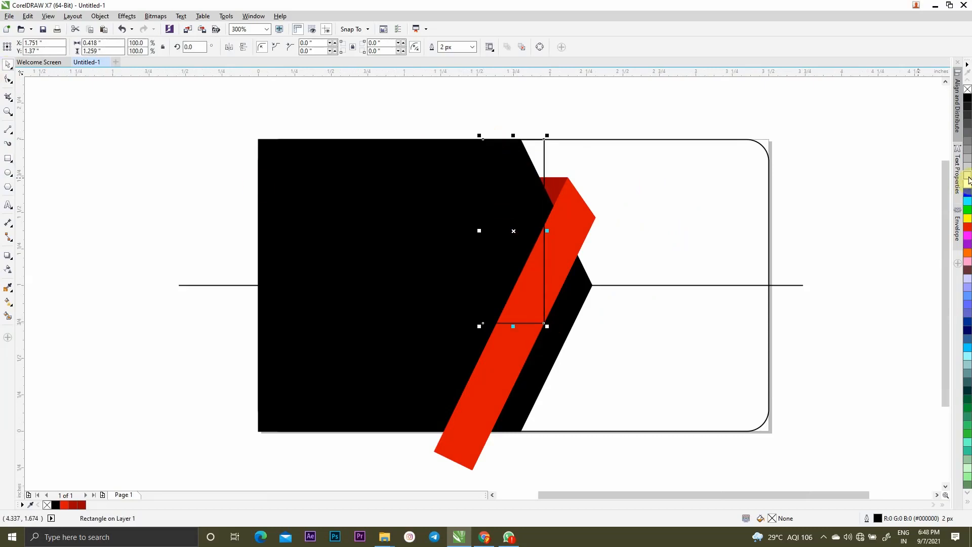
pyautogui.click(966, 114)
pyautogui.click(968, 122)
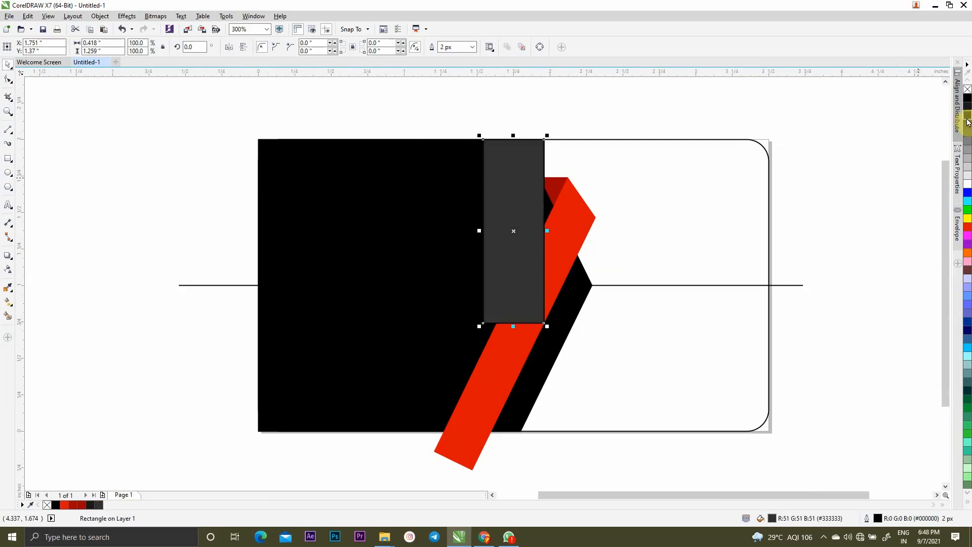
pyautogui.moveTo(530, 215); pyautogui.dragTo(463, 210)
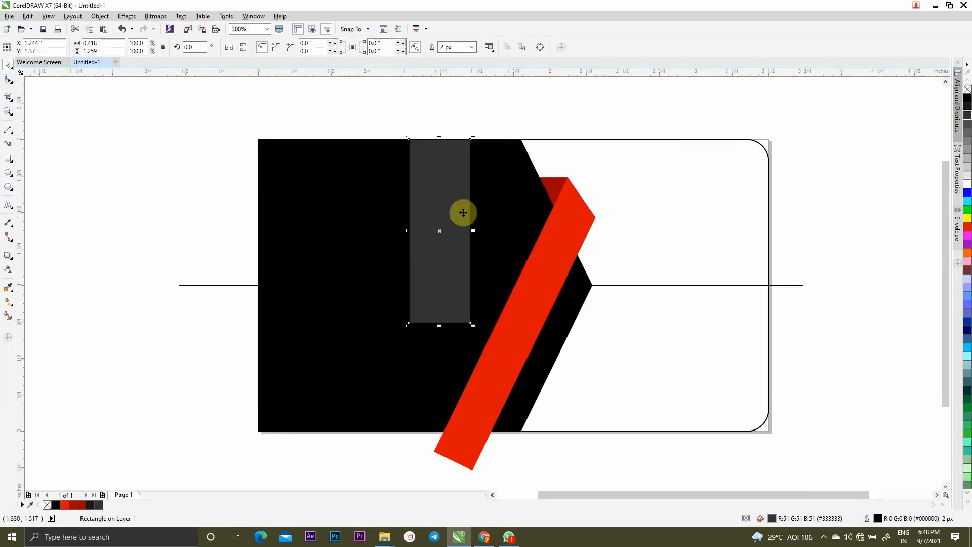
pyautogui.scroll(2, 455, 218)
pyautogui.scroll(-2, 426, 232)
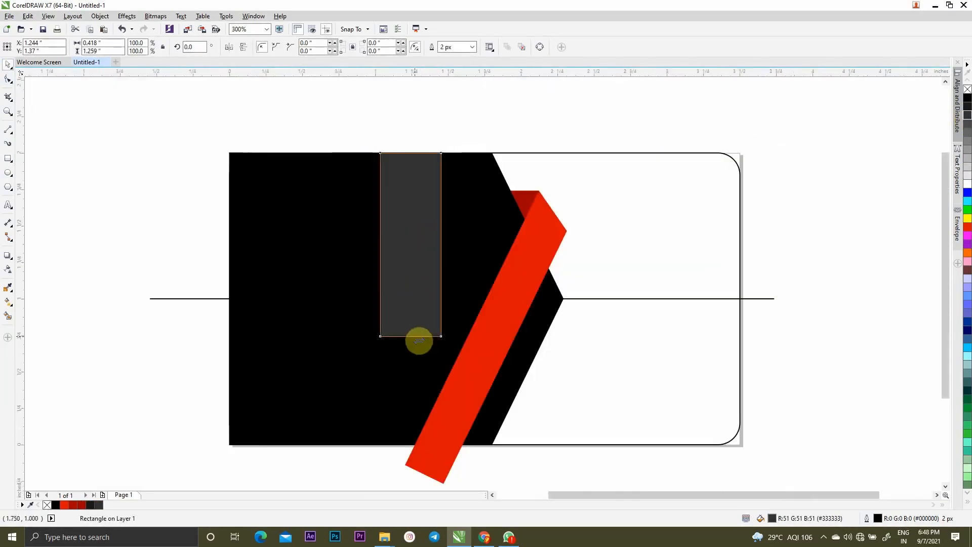
# - Skew the gray strip parallel to the black shape's upper slanted edge and shorten it to about 1.08 inches high
pyautogui.moveTo(419, 341); pyautogui.dragTo(495, 304)
pyautogui.click(500, 329)
pyautogui.click(487, 325)
pyautogui.click(471, 332)
pyautogui.scroll(1, 500, 302)
pyautogui.scroll(-1, 525, 314)
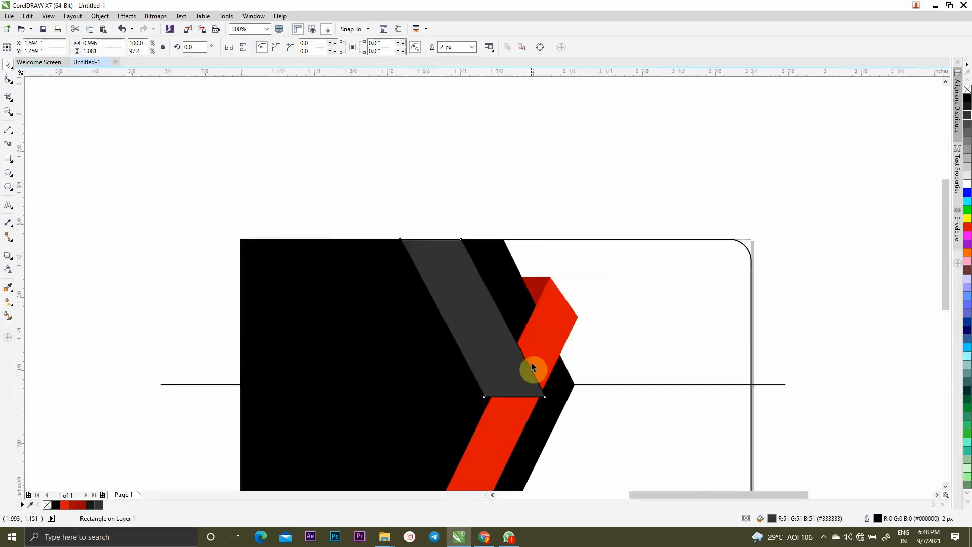
pyautogui.scroll(1, 533, 392)
pyautogui.scroll(-1, 490, 350)
pyautogui.scroll(1, 490, 358)
# - Narrow the slanted gray strip's overall width slightly and remove its outline
pyautogui.click(488, 373)
pyautogui.moveTo(415, 381); pyautogui.dragTo(408, 379)
pyautogui.scroll(-1, 457, 364)
pyautogui.click(484, 338)
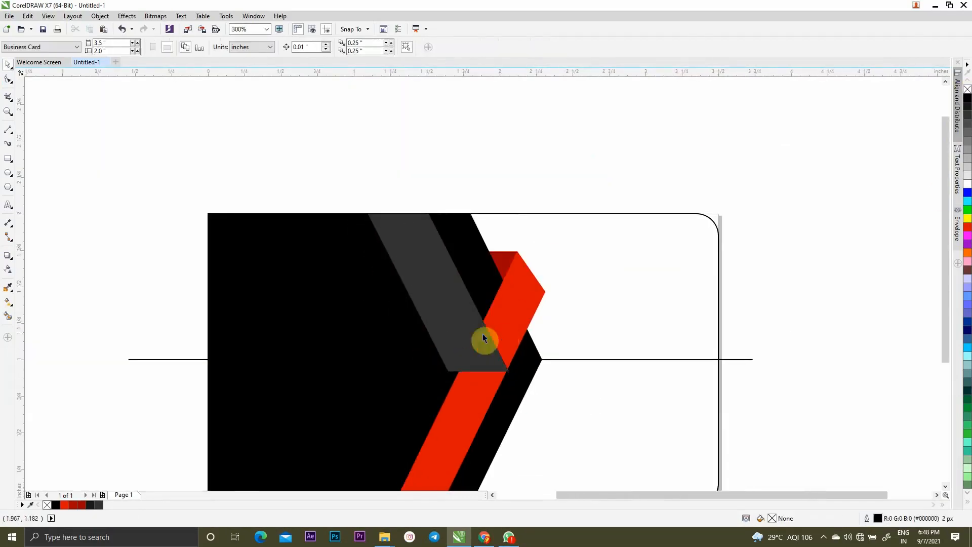
# - Bring the red bar in front of the gray strip and shift the strip slightly right so its lower end tucks behind the bar
pyautogui.click(513, 304)
pyautogui.hotkey('shift', 'pageup')
pyautogui.scroll(-1, 513, 304)
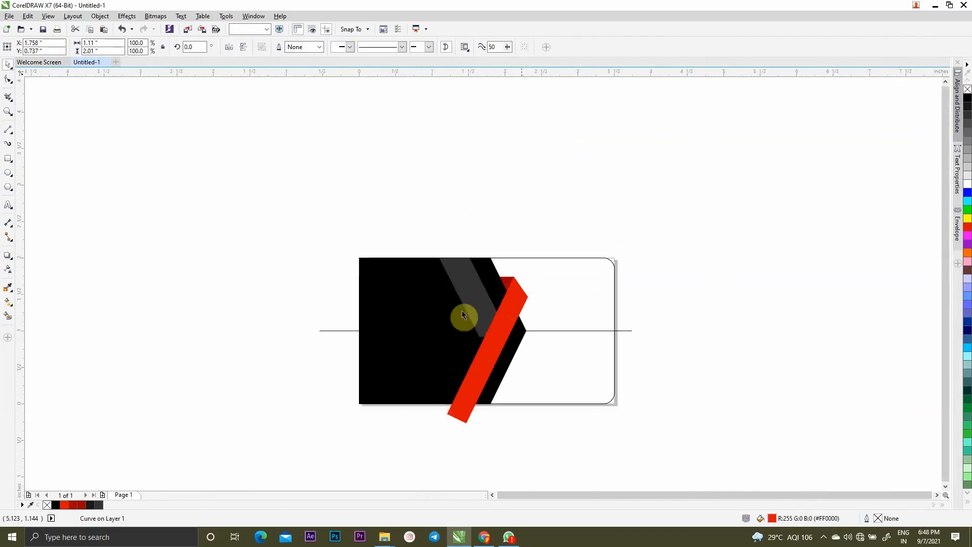
pyautogui.scroll(1, 467, 306)
pyautogui.click(489, 302)
pyautogui.moveTo(489, 303); pyautogui.dragTo(497, 303)
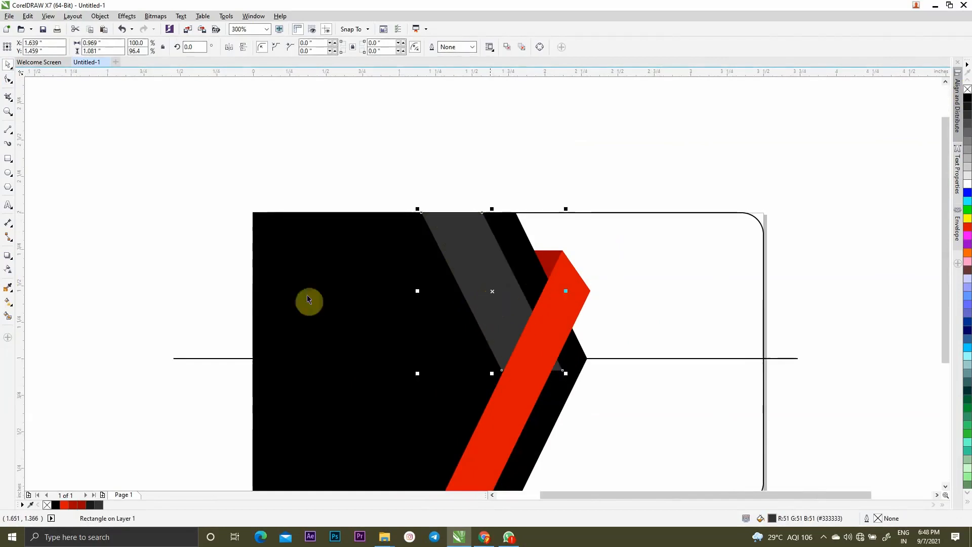
# - Apply a linear transparency along the gray strip so it fades out from the card's top edge toward the red bar
pyautogui.click(8, 270)
pyautogui.moveTo(459, 216); pyautogui.dragTo(544, 362)
pyautogui.scroll(-2, 353, 242)
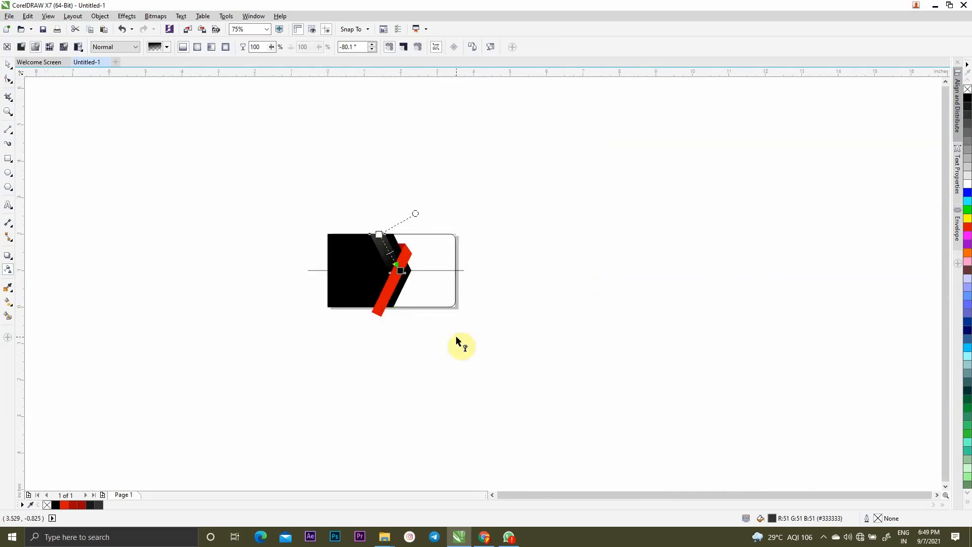
pyautogui.scroll(1, 390, 256)
pyautogui.click(7, 65)
pyautogui.click(167, 157)
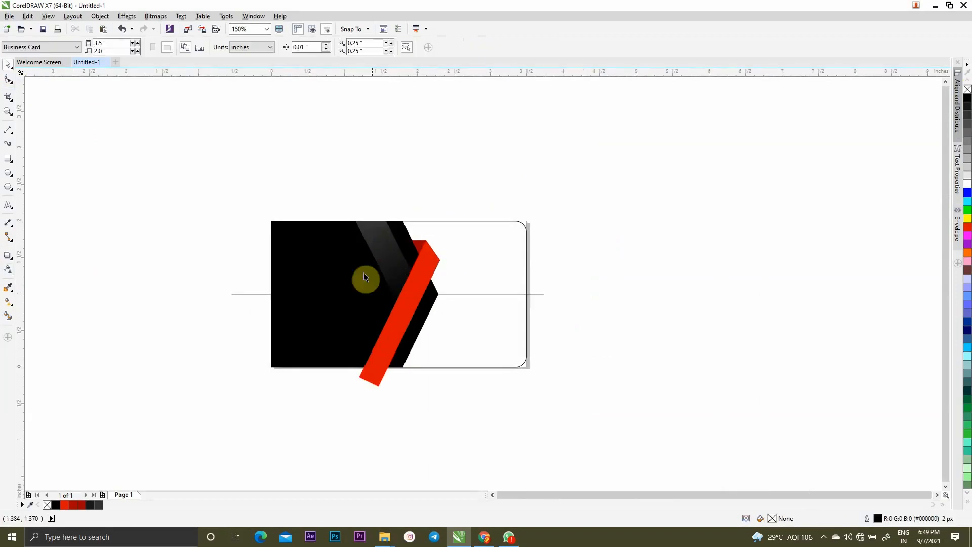
# - Delete the horizontal construction line crossing the middle of the card
pyautogui.click(245, 293)
pyautogui.scroll(1, 253, 297)
pyautogui.press('Delete')
# - Duplicate the faded gray strip, mirror the copy vertically, and place it against the card's lower edge in the white area
pyautogui.click(542, 238)
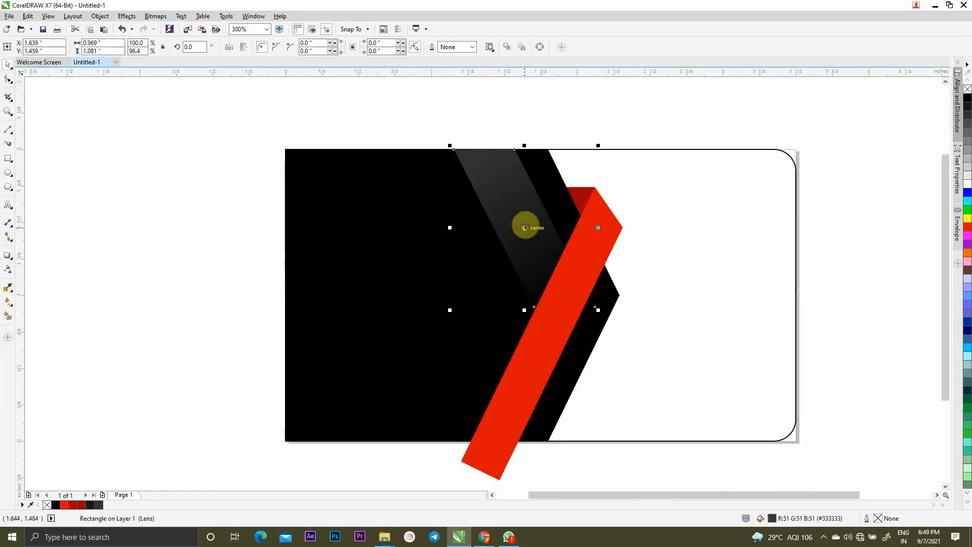
pyautogui.click(235, 47)
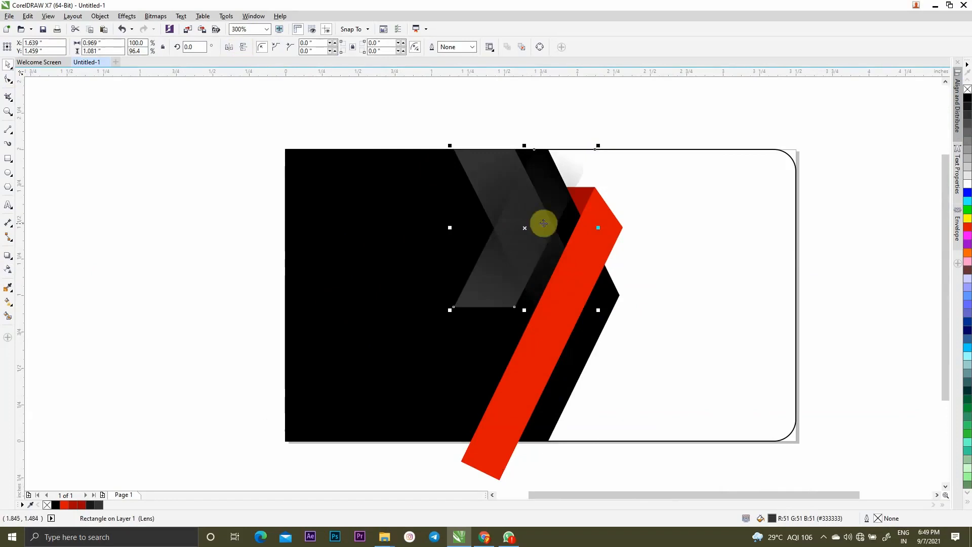
pyautogui.moveTo(539, 256); pyautogui.dragTo(666, 391)
pyautogui.keyDown('shift'); pyautogui.click(732, 416); pyautogui.keyUp('shift')
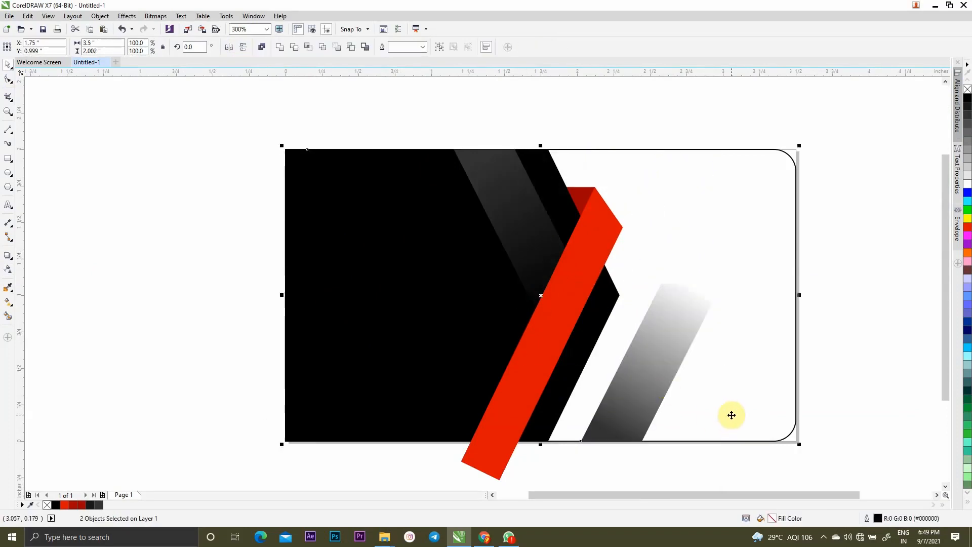
# - Move the mirrored strip beside the black arrow's lower slanted edge and fill it with 10% Black
pyautogui.moveTo(647, 427); pyautogui.dragTo(614, 402)
pyautogui.click(968, 176)
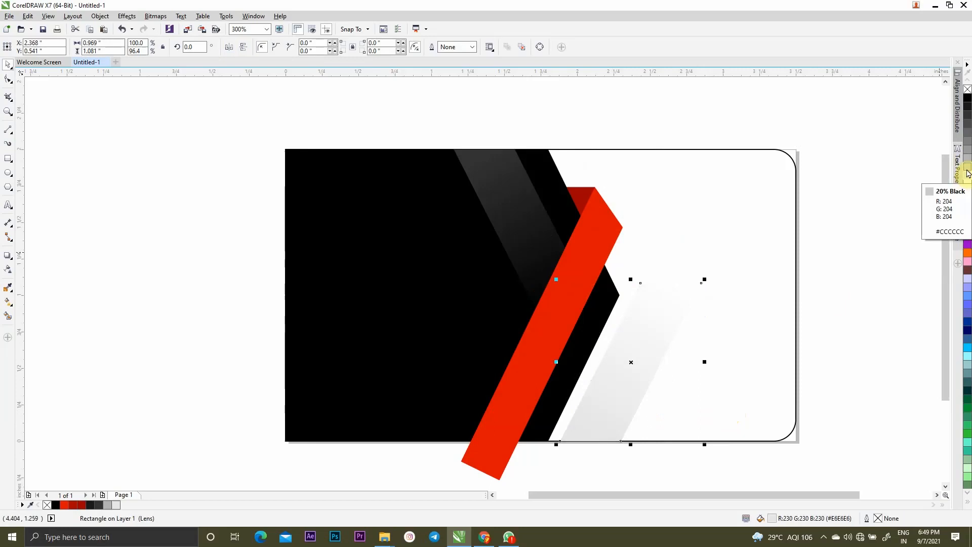
pyautogui.moveTo(609, 405); pyautogui.dragTo(606, 405)
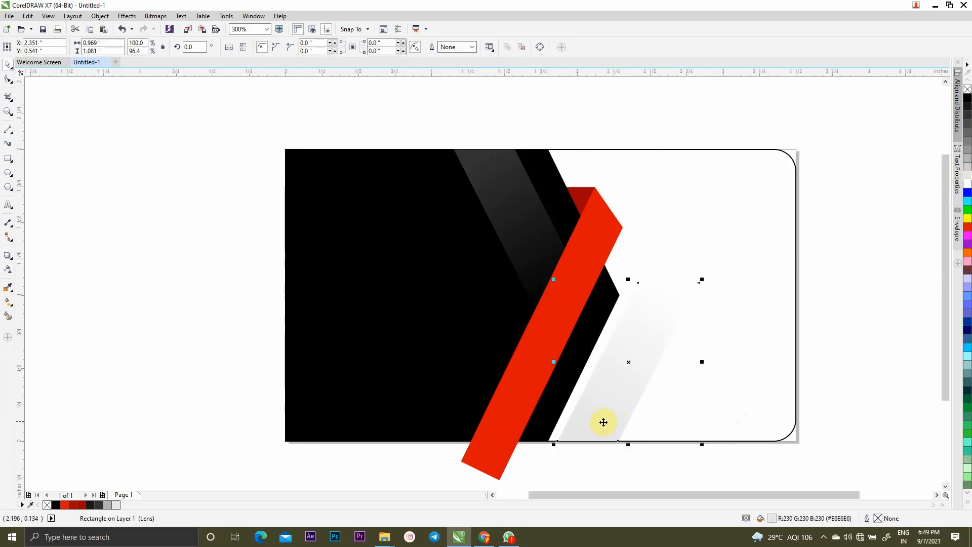
# - Duplicate the light gray strip slightly to the right and fill the copy with 20% Black
pyautogui.scroll(1, 604, 422)
pyautogui.scroll(-2, 695, 429)
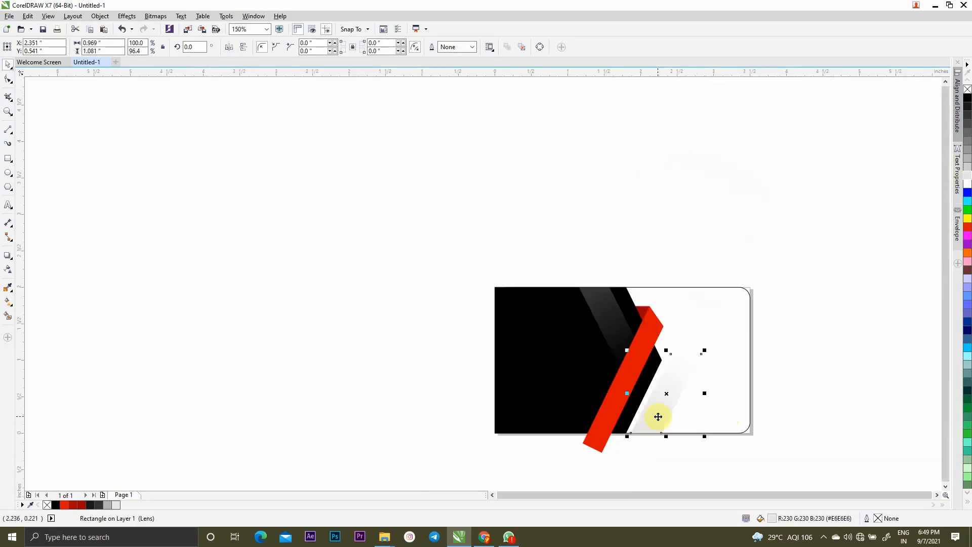
pyautogui.scroll(1, 660, 425)
pyautogui.moveTo(659, 422); pyautogui.dragTo(669, 422)
pyautogui.scroll(1, 662, 424)
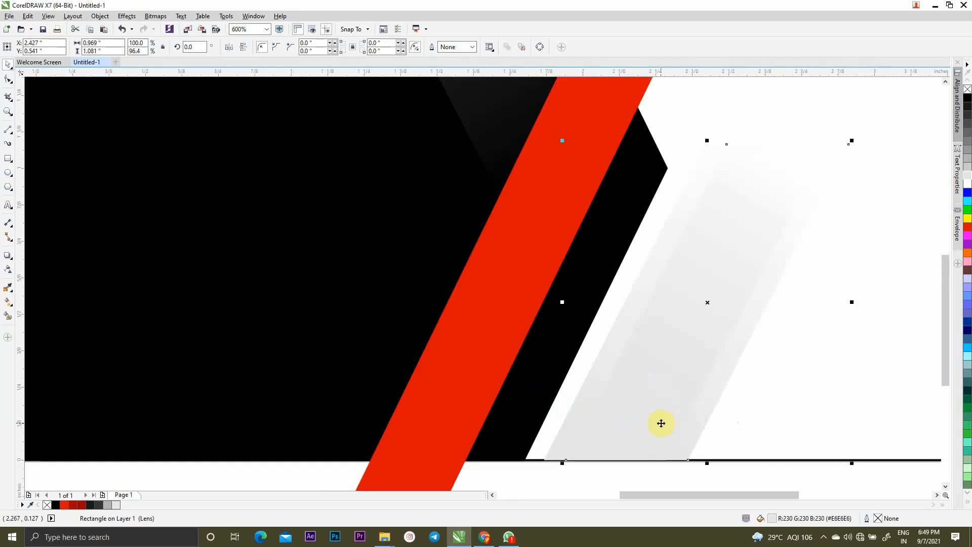
pyautogui.scroll(-1, 659, 256)
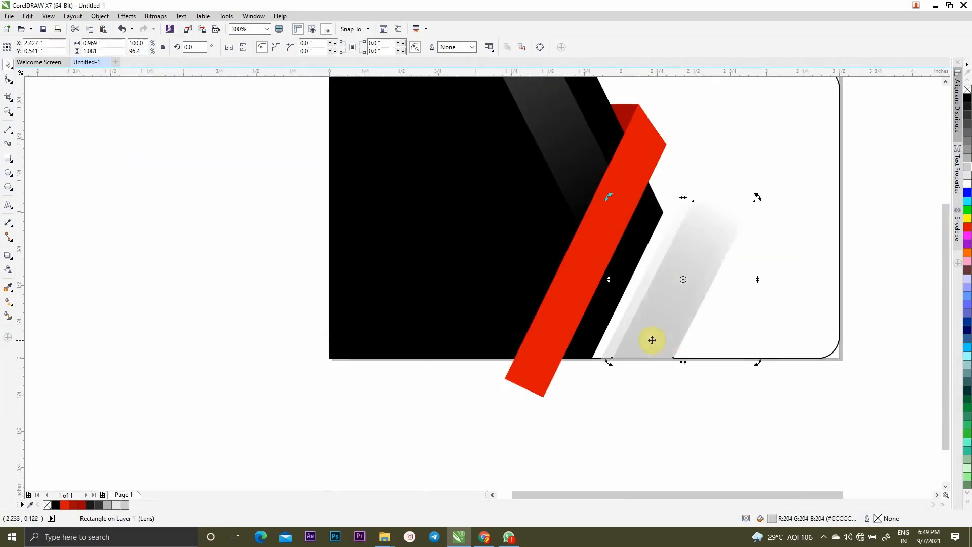
# - Duplicate the strip farther right, fill the copy with 10% Black, and shift it slightly left to overlap its neighbor
pyautogui.moveTo(651, 341); pyautogui.dragTo(705, 348)
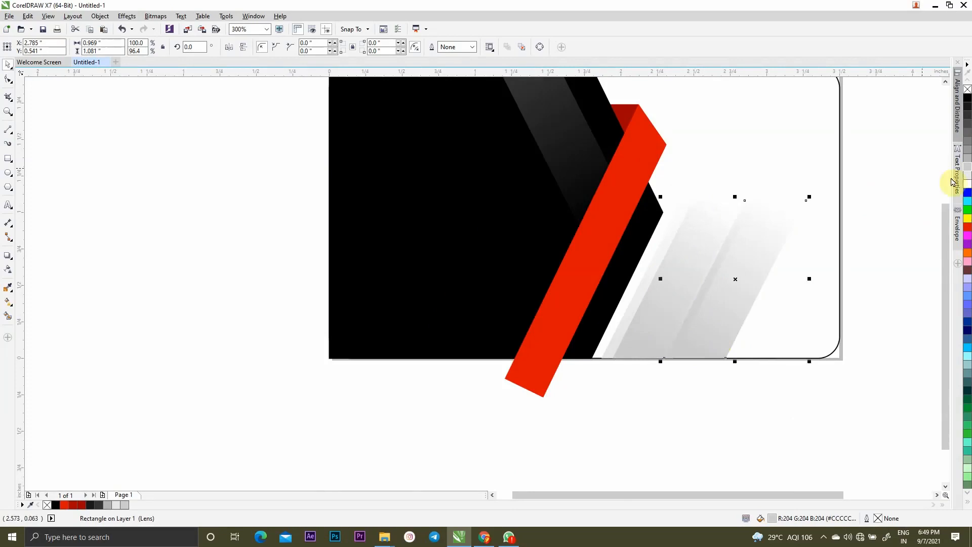
pyautogui.moveTo(728, 313); pyautogui.dragTo(727, 313)
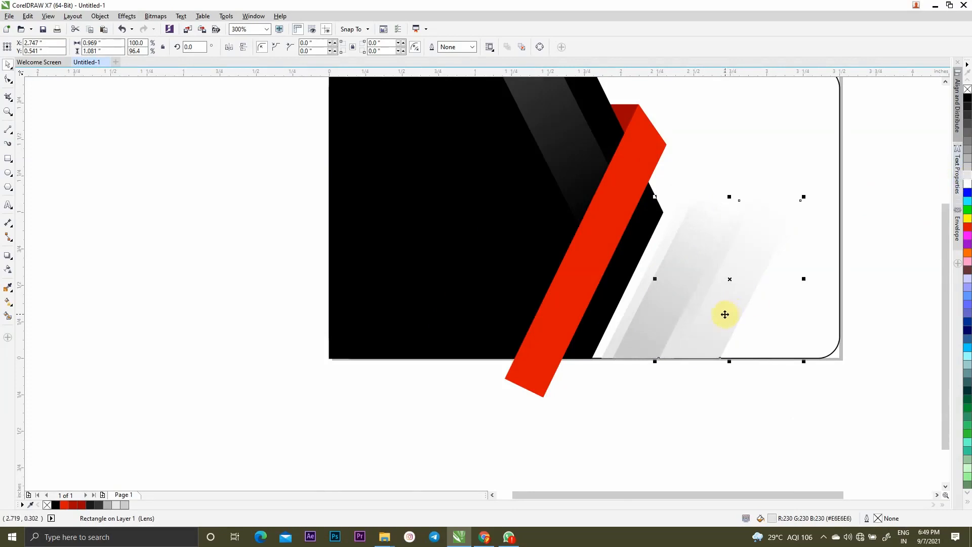
pyautogui.scroll(-1, 696, 315)
pyautogui.press('Escape')
pyautogui.scroll(1, 701, 314)
pyautogui.scroll(-1, 700, 319)
pyautogui.scroll(1, 710, 278)
pyautogui.scroll(-1, 701, 299)
pyautogui.scroll(1, 704, 267)
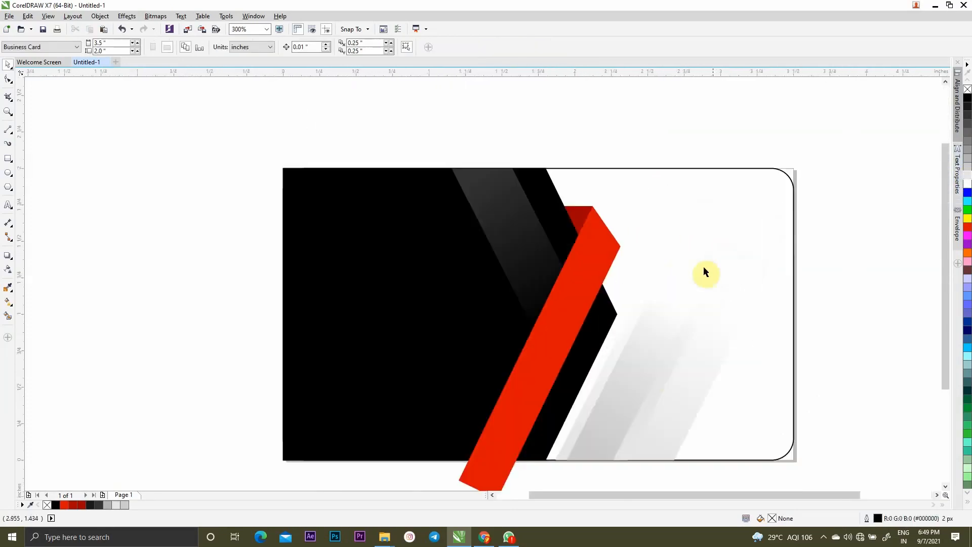
# - PowerClip the black panel, red ribbon and gray strips inside the rounded card rectangle
pyautogui.scroll(-1, 784, 195)
pyautogui.moveTo(783, 124); pyautogui.dragTo(492, 344)
pyautogui.rightClick(649, 222)
pyautogui.click(679, 239)
pyautogui.click(788, 287)
pyautogui.press('Escape')
pyautogui.scroll(-1, 594, 209)
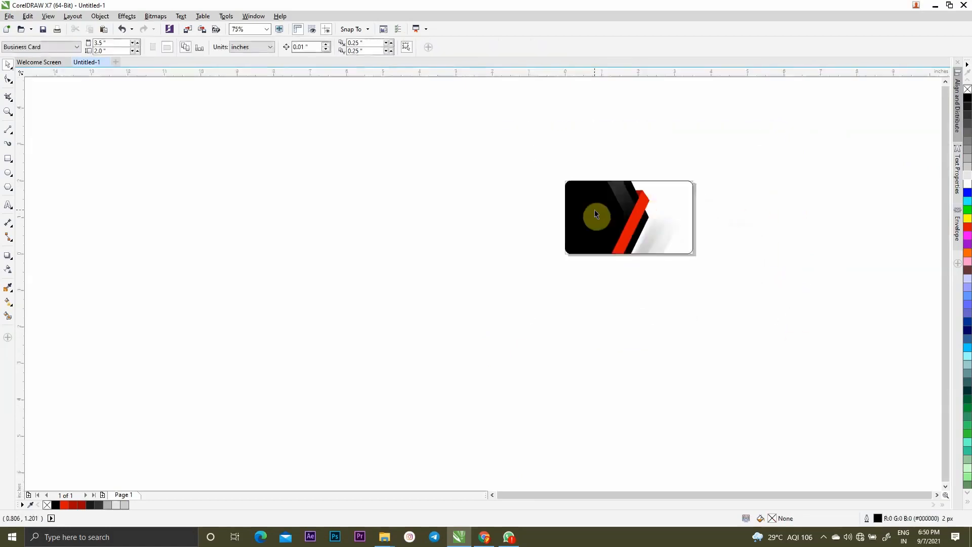
# - Remove the outline from the rounded card rectangle
pyautogui.scroll(2, 651, 206)
pyautogui.scroll(-1, 642, 225)
pyautogui.scroll(1, 651, 209)
pyautogui.click(782, 211)
pyautogui.rightClick(968, 89)
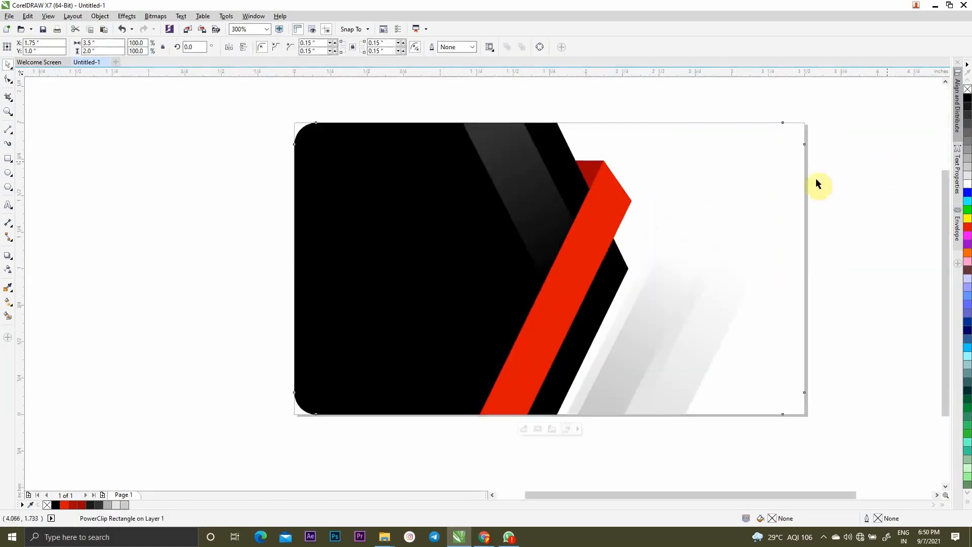
pyautogui.click(815, 178)
pyautogui.scroll(-1, 677, 197)
pyautogui.scroll(1, 650, 199)
pyautogui.click(668, 207)
pyautogui.scroll(-1, 717, 206)
pyautogui.scroll(1, 710, 245)
pyautogui.click(830, 236)
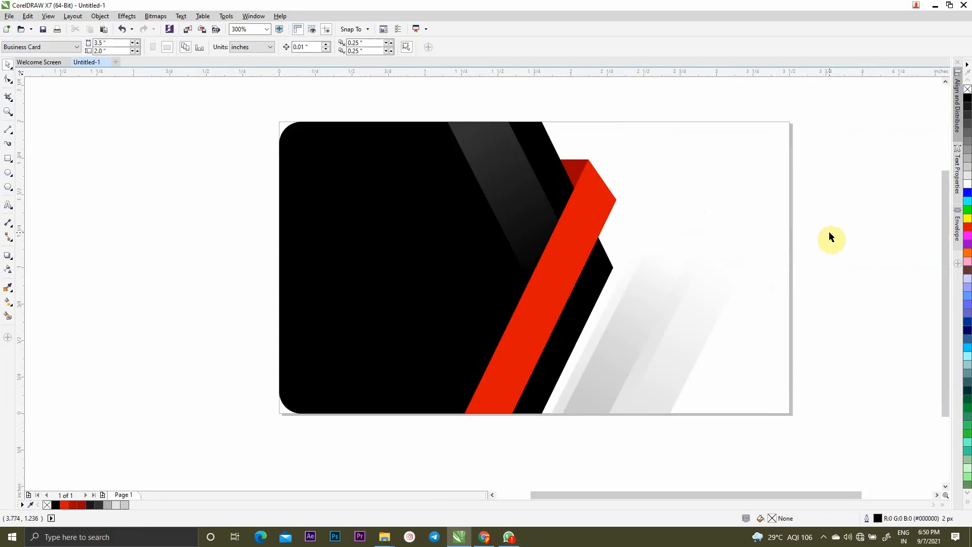
pyautogui.click(573, 207)
pyautogui.press('Escape')
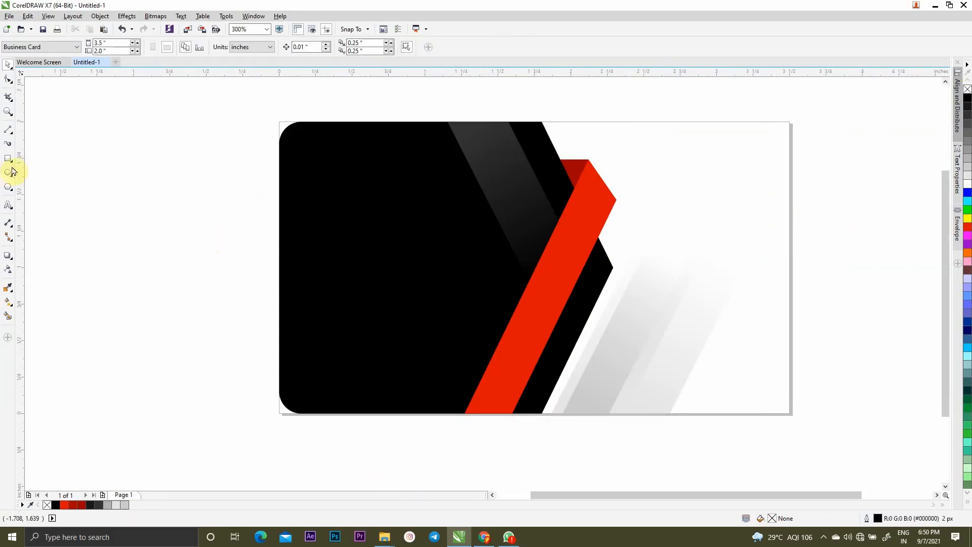
pyautogui.moveTo(382, 535)
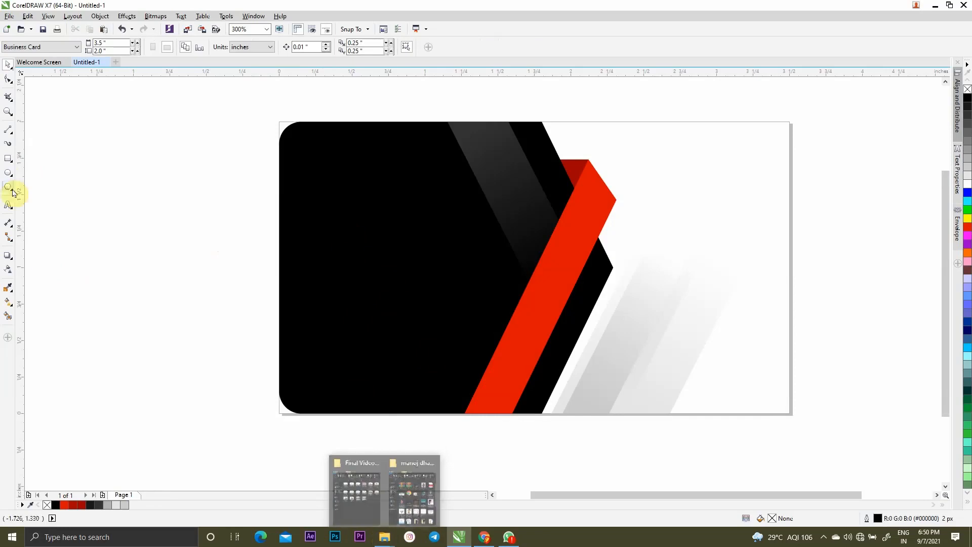
# - Draw a circle about 0.37 inches in diameter on the black panel and fill it with red
pyautogui.click(8, 173)
pyautogui.moveTo(353, 202)
pyautogui.mouseDown()
pyautogui.moveTo(400, 264)
pyautogui.moveTo(415, 263)
pyautogui.mouseUp()
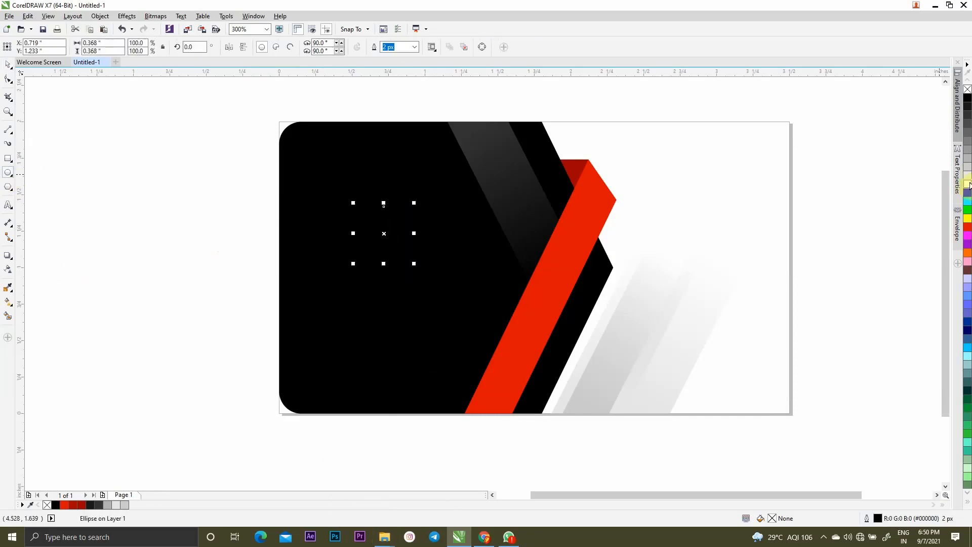
pyautogui.click(968, 228)
pyautogui.scroll(1, 425, 225)
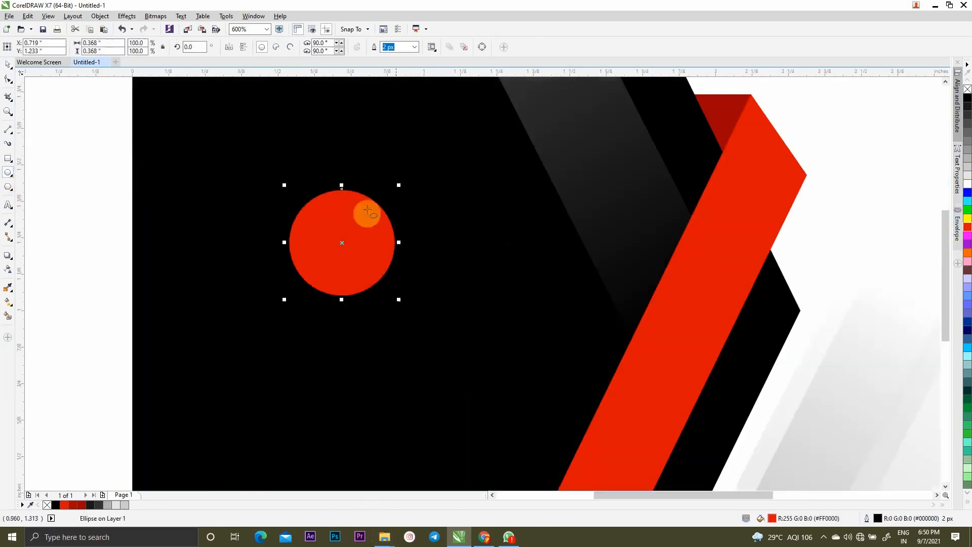
# - Create a concentric copy inside the red circle, scaled down to about 0.25 inches in diameter
pyautogui.click(7, 66)
pyautogui.scroll(-1, 420, 221)
pyautogui.scroll(1, 385, 218)
pyautogui.click(386, 223)
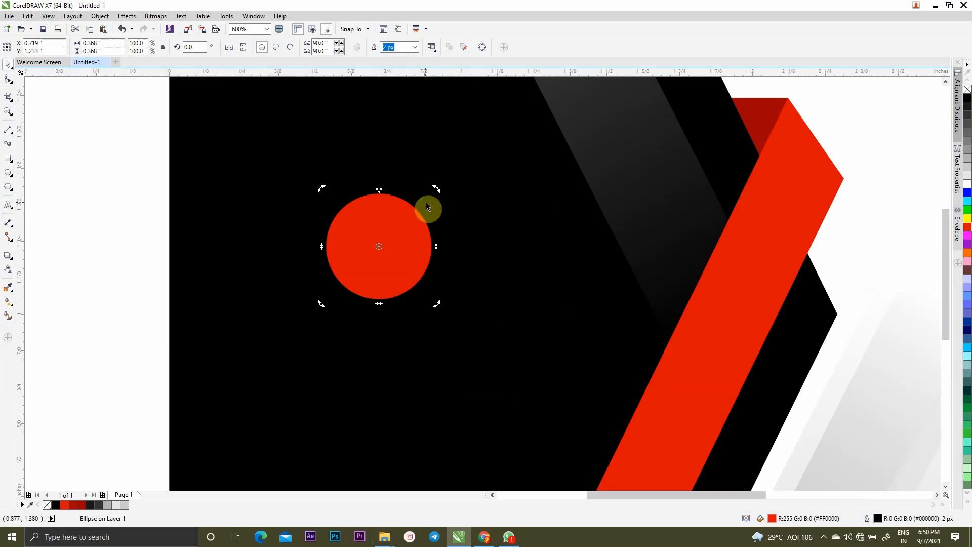
pyautogui.click(395, 226)
pyautogui.moveTo(425, 205); pyautogui.dragTo(420, 206)
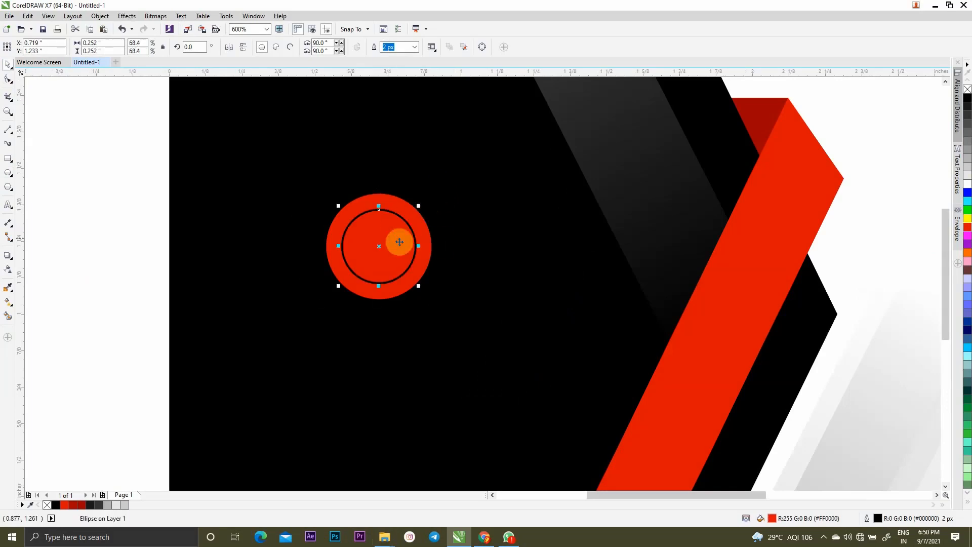
# - Subtract the inner circle from the outer circle to leave a red ring
pyautogui.keyDown('shift'); pyautogui.click(423, 229); pyautogui.keyUp('shift')
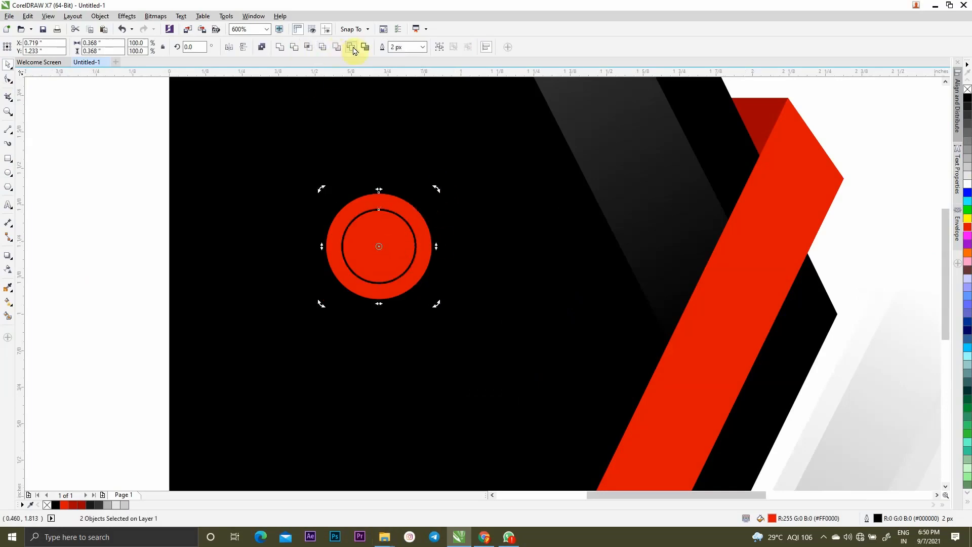
pyautogui.click(351, 47)
pyautogui.click(411, 245)
# - Make a smaller copy of the ring, about 0.26 inches across, and move it right to overlap the large ring's edge
pyautogui.click(423, 230)
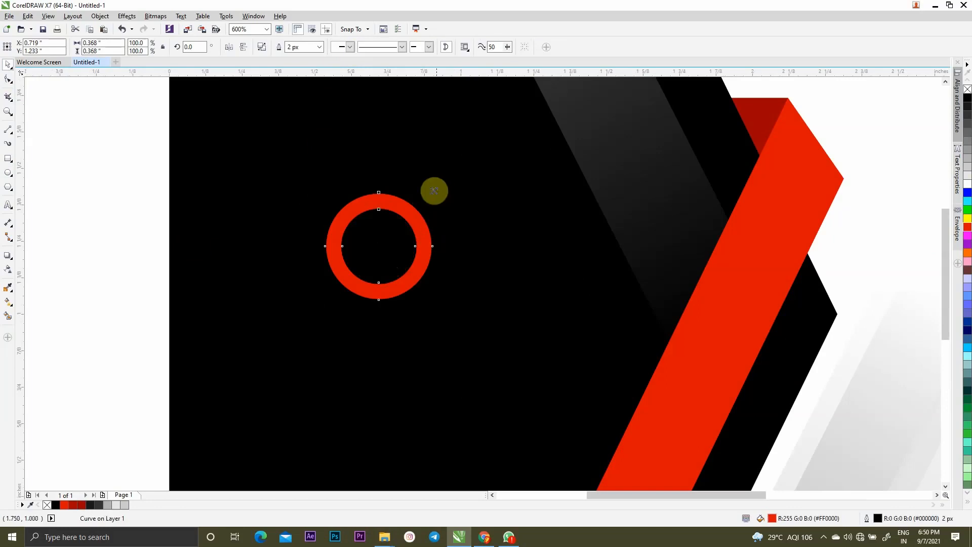
pyautogui.moveTo(435, 191); pyautogui.dragTo(419, 207)
pyautogui.moveTo(378, 246); pyautogui.dragTo(424, 246)
pyautogui.scroll(-3, 274, 270)
pyautogui.scroll(3, 363, 248)
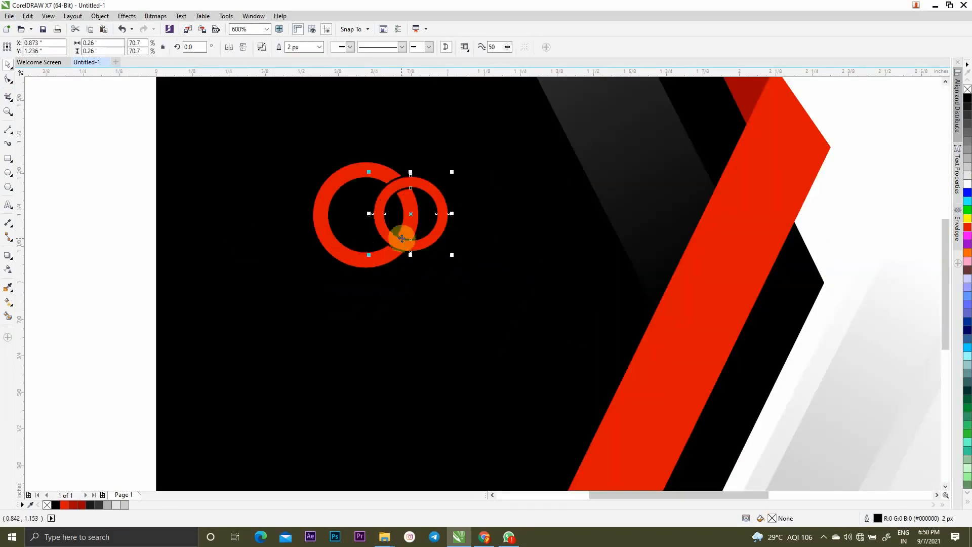
pyautogui.scroll(-3, 401, 238)
pyautogui.click(267, 254)
pyautogui.scroll(3, 413, 221)
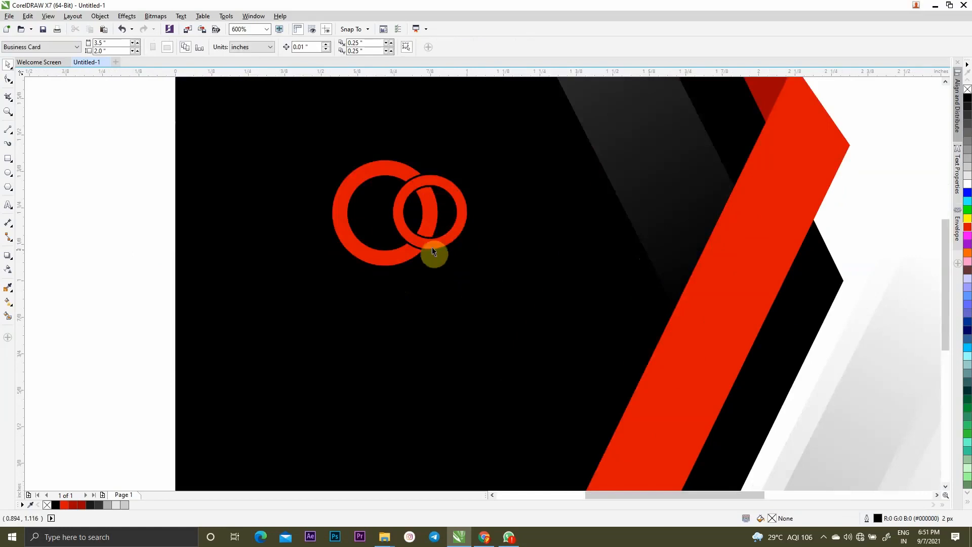
# - Remove the outlines from both overlapping red rings
pyautogui.scroll(-3, 433, 252)
pyautogui.moveTo(230, 167); pyautogui.dragTo(493, 248)
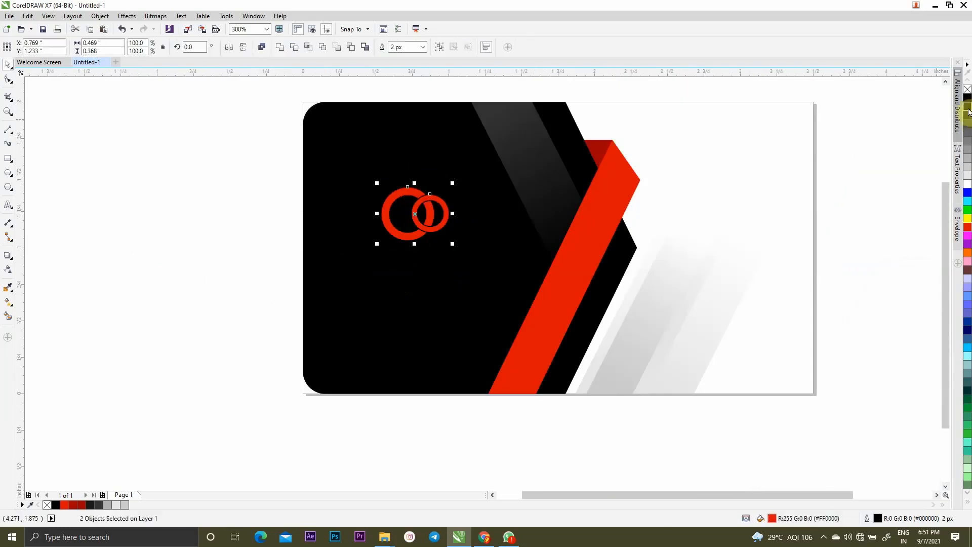
pyautogui.click(477, 223)
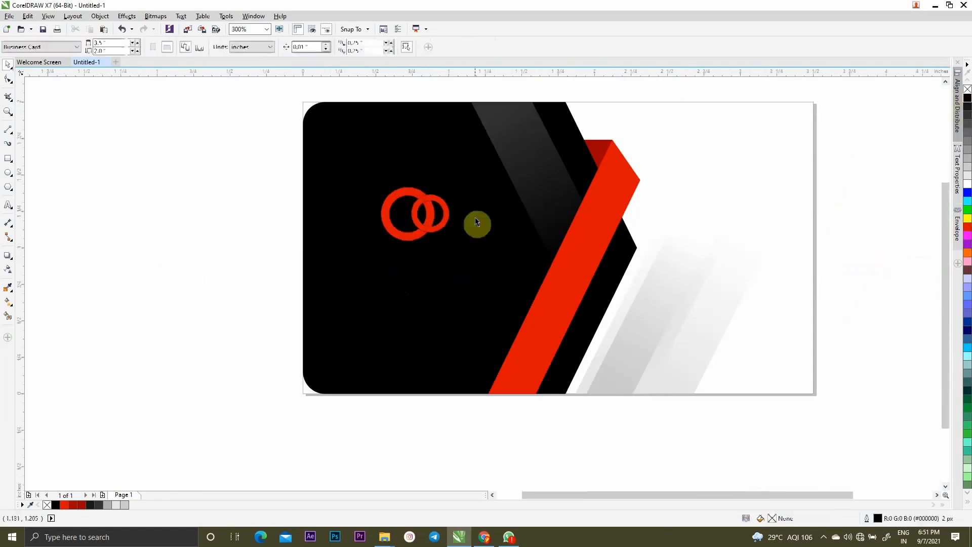
pyautogui.scroll(3, 477, 223)
pyautogui.scroll(-3, 400, 211)
pyautogui.scroll(3, 405, 203)
pyautogui.scroll(-3, 413, 180)
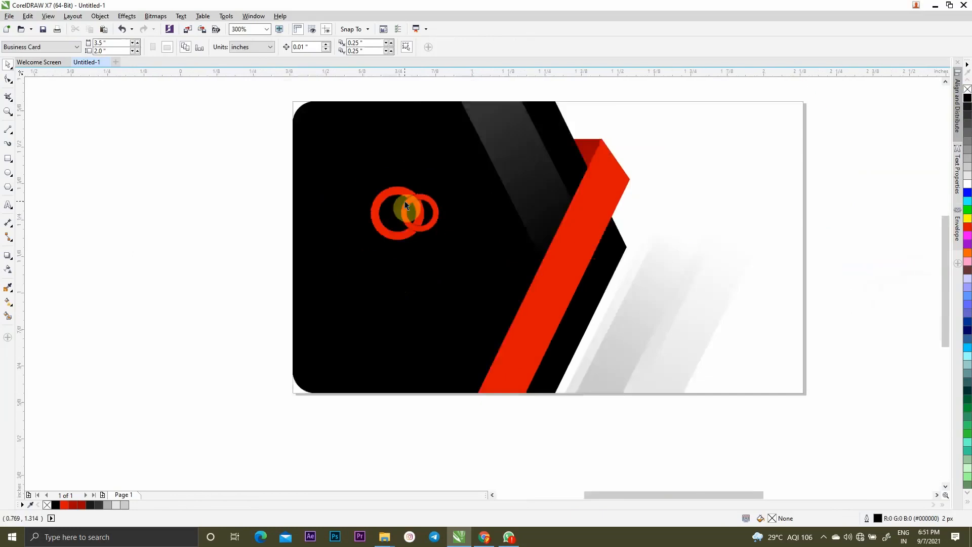
pyautogui.moveTo(200, 174); pyautogui.dragTo(481, 260)
pyautogui.click(176, 278)
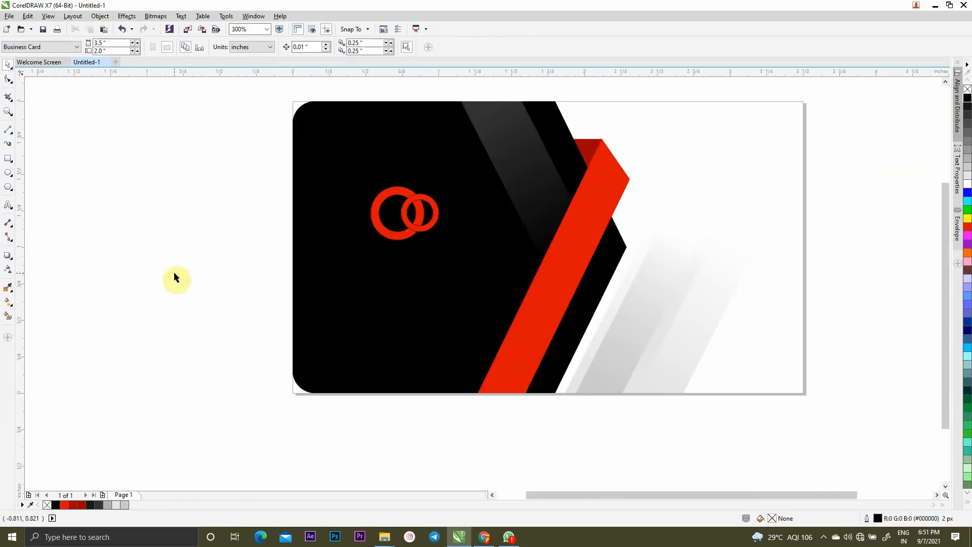
# - Add the text "CREATIVE WALE" in white below the rings and scale it down to about 12.55 pt
pyautogui.click(8, 205)
pyautogui.click(360, 304)
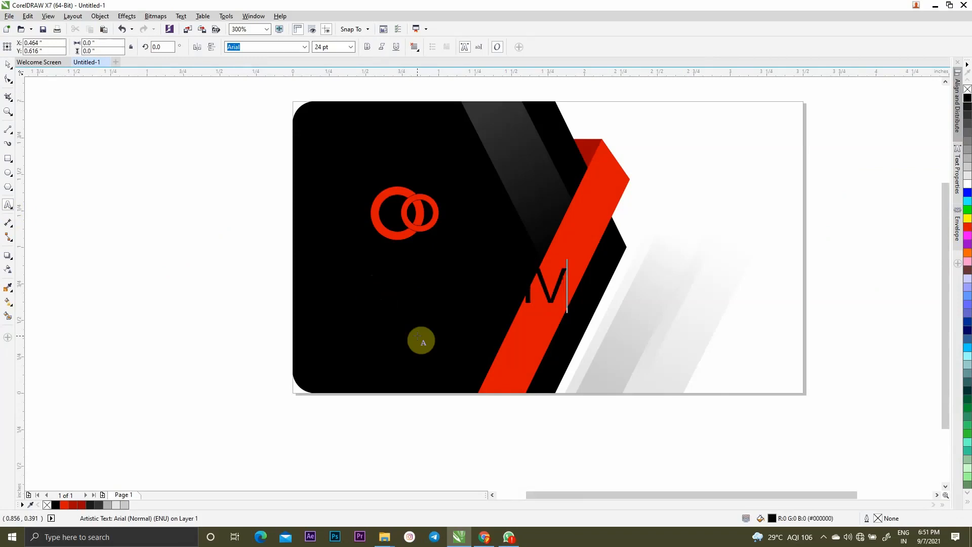
pyautogui.click(8, 64)
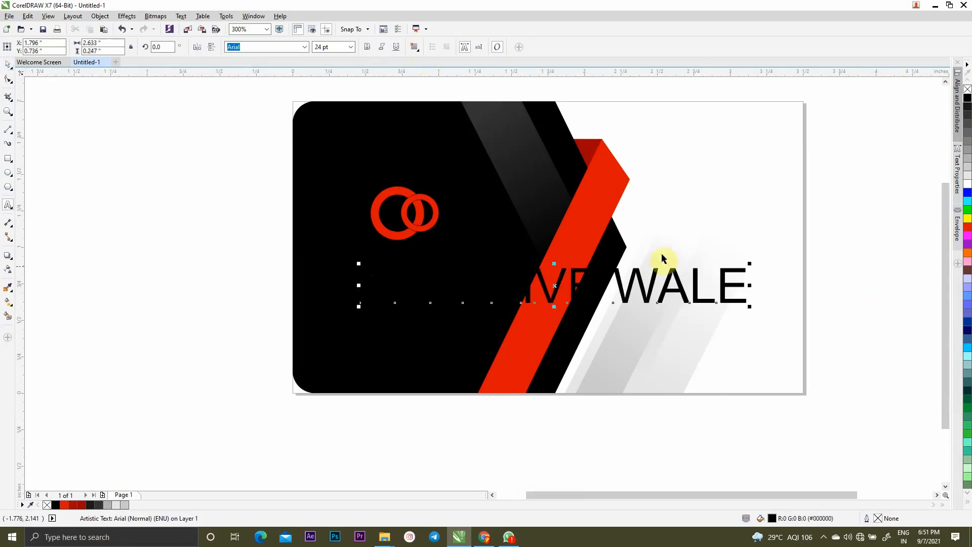
pyautogui.click(968, 193)
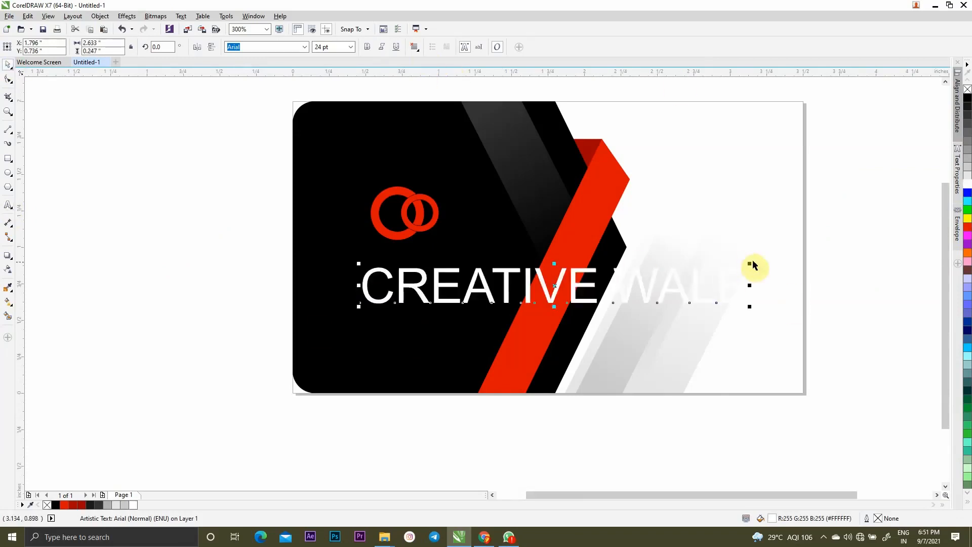
pyautogui.moveTo(752, 265); pyautogui.dragTo(506, 263)
# - Change the font of the "CREATIVE WALE" text to Helvetica Inserat LT Std
pyautogui.click(305, 47)
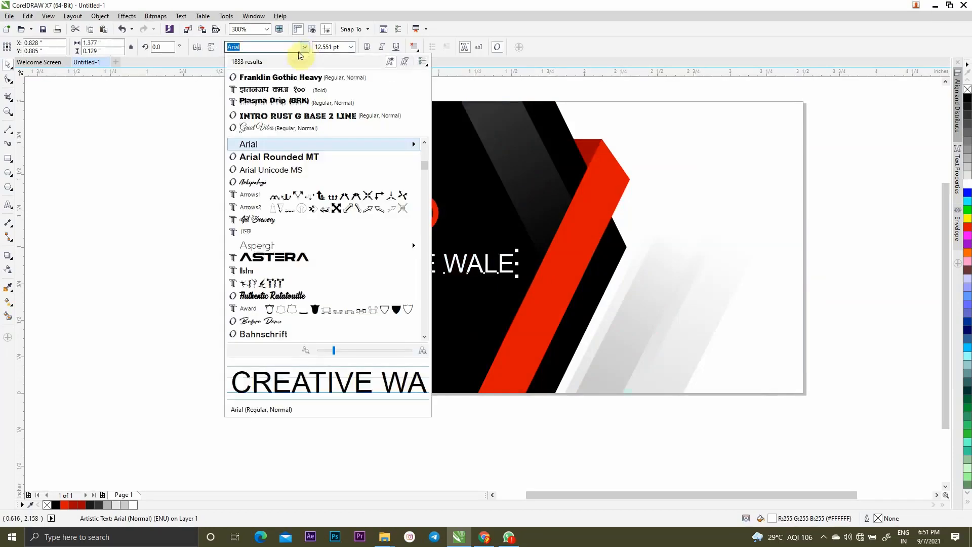
pyautogui.scroll(-10, 291, 219)
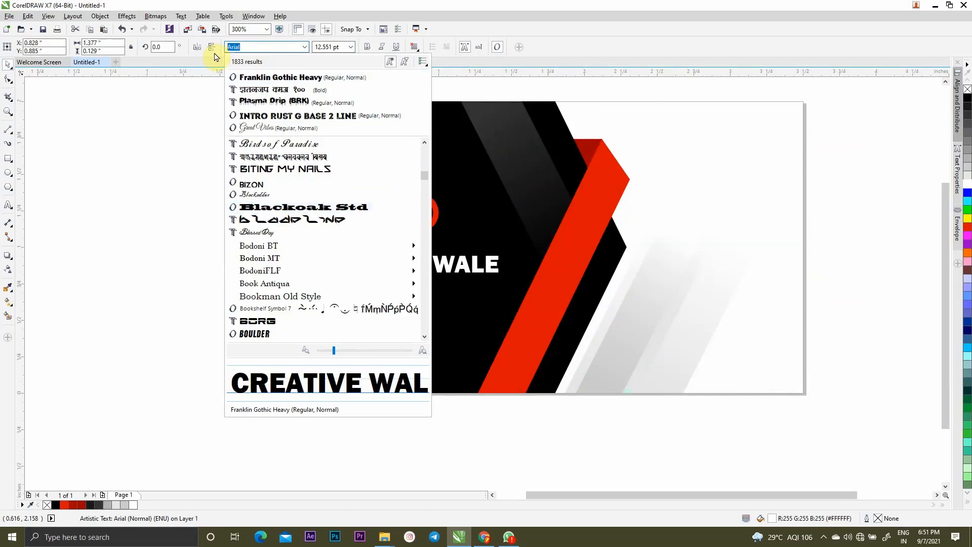
pyautogui.write('ha')
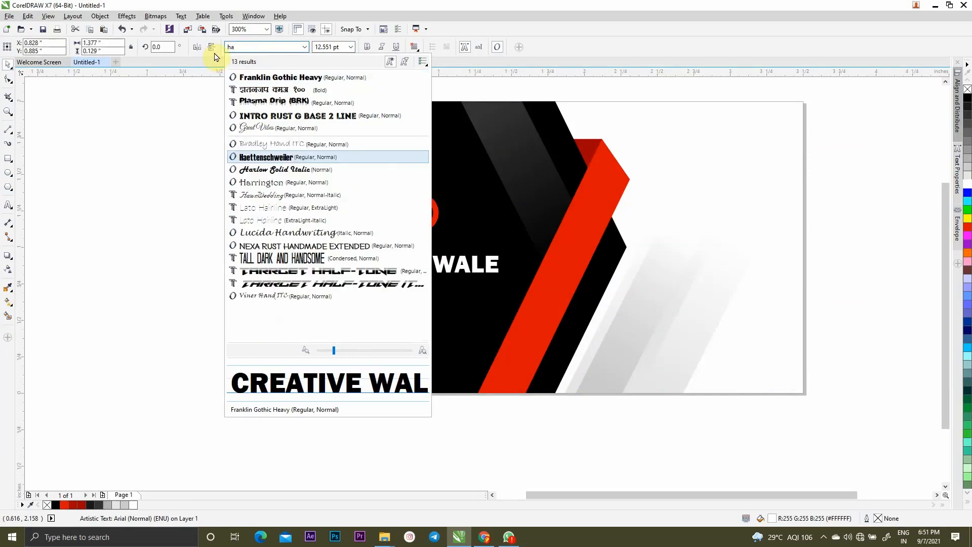
pyautogui.write('el')
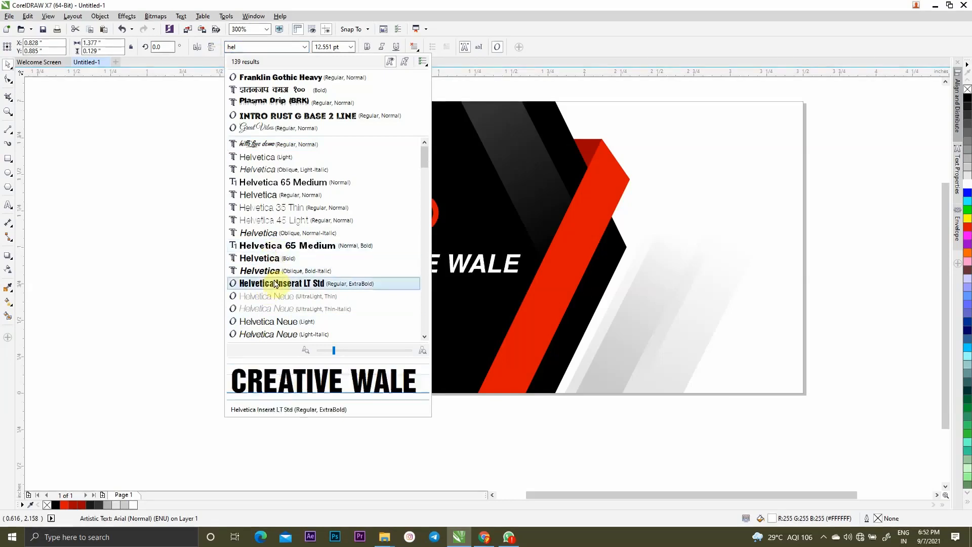
pyautogui.click(273, 283)
pyautogui.click(234, 286)
pyautogui.click(460, 263)
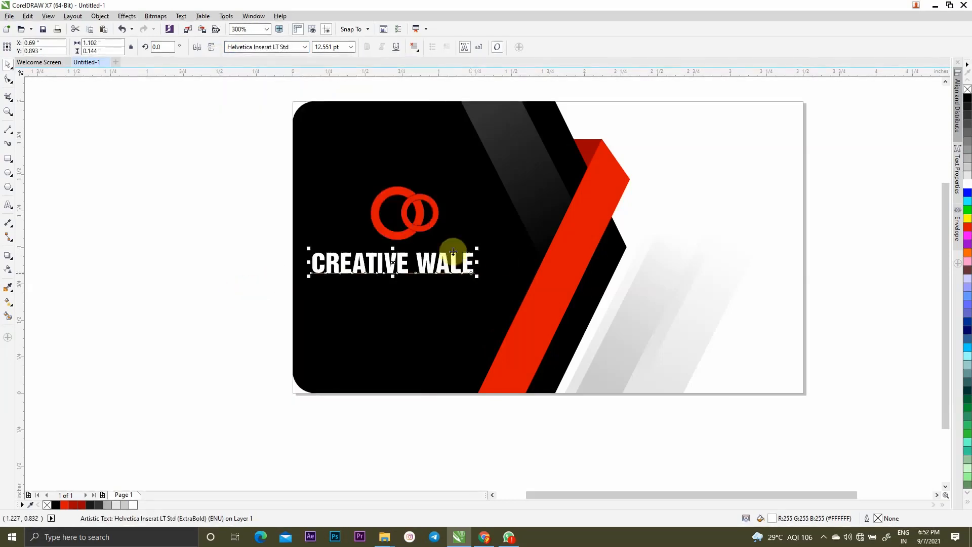
# - Center the "CREATIVE WALE" text horizontally under the large red ring
pyautogui.keyDown('shift'); pyautogui.click(402, 236); pyautogui.keyUp('shift')
pyautogui.press('c')
pyautogui.click(256, 284)
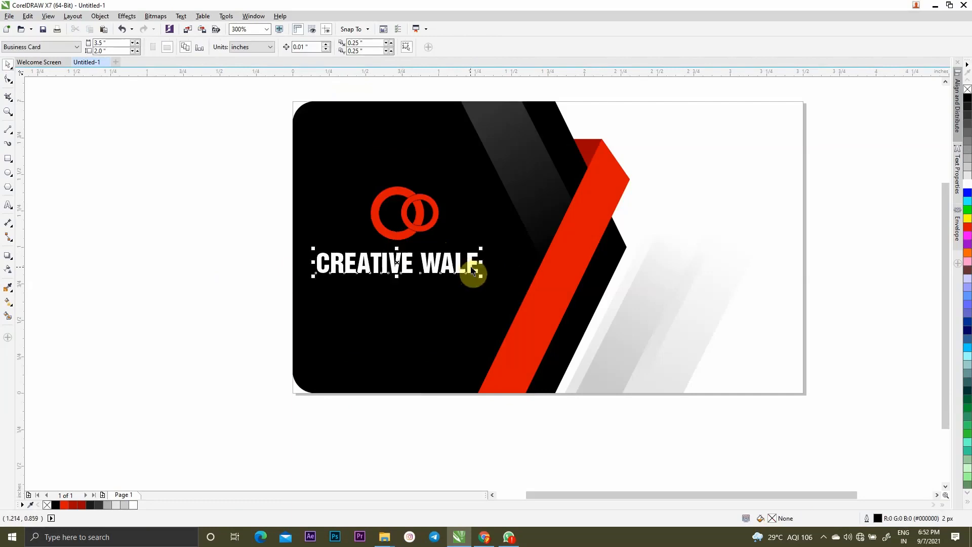
pyautogui.click(472, 270)
# - Place a copy of the "CREATIVE WALE" text directly below the original
pyautogui.scroll(2, 398, 269)
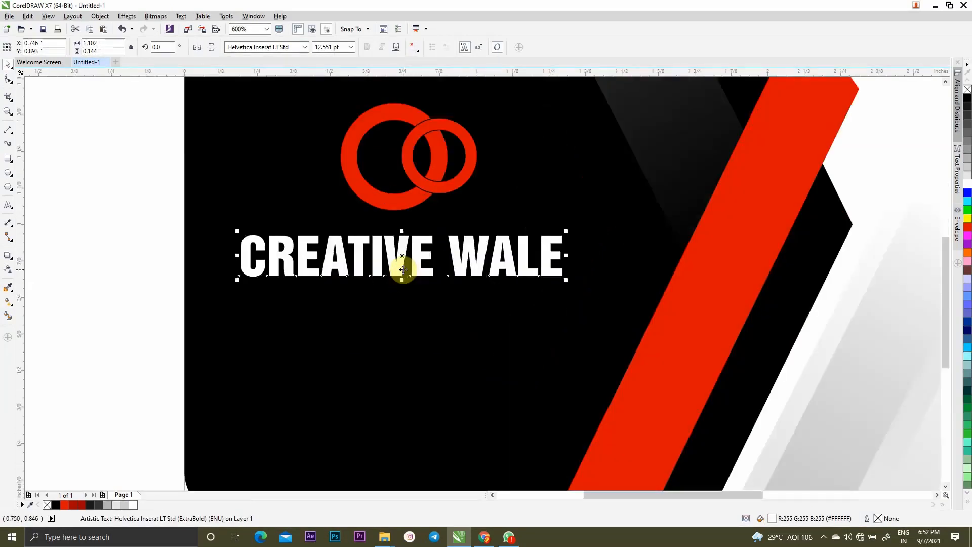
pyautogui.moveTo(403, 270); pyautogui.dragTo(439, 299)
pyautogui.scroll(-1, 400, 264)
pyautogui.click(268, 279)
pyautogui.scroll(1, 435, 278)
pyautogui.click(439, 245)
pyautogui.rightClick(439, 299)
# - Replace the wording of the lower text copy with "GRAPHICS DESIGN"
pyautogui.doubleClick(440, 297)
pyautogui.hotkey('ctrl', 'a')
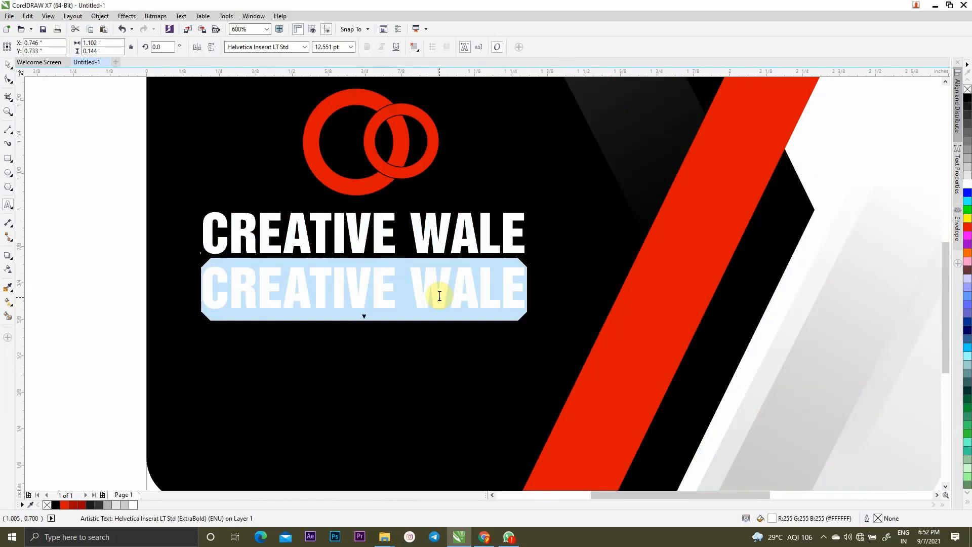
pyautogui.write('Gra')
pyautogui.press('BackSpace')
pyautogui.press('BackSpace')
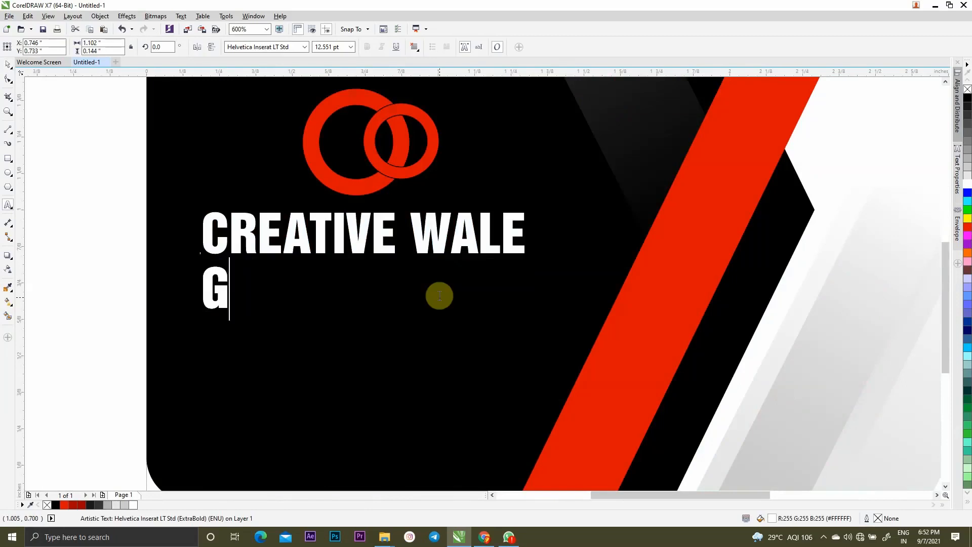
pyautogui.write('RAPHI')
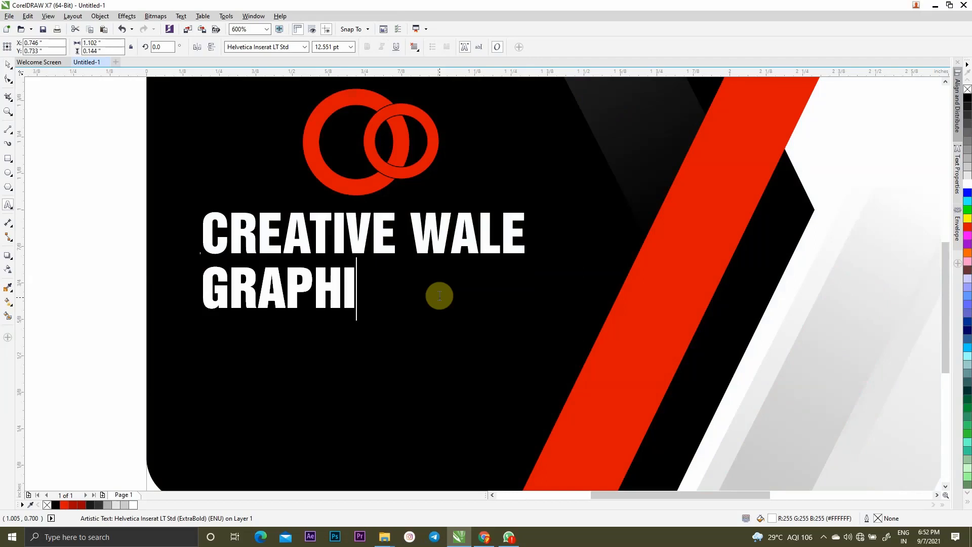
pyautogui.write('CS DESIGN')
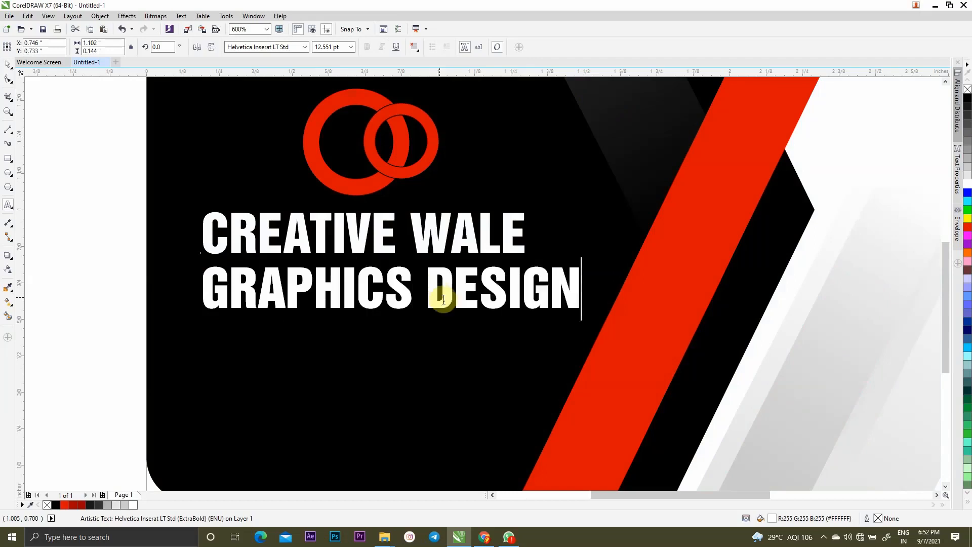
pyautogui.click(8, 64)
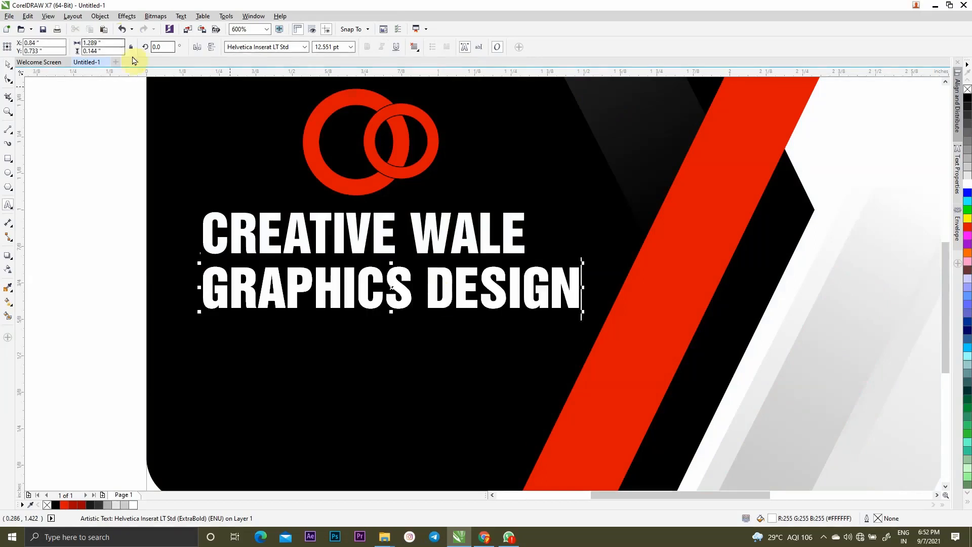
# - Set the "GRAPHICS DESIGN" text in HelveticaNeueLT Std and scale it down to about 7.44 pt
pyautogui.click(305, 47)
pyautogui.moveTo(282, 186)
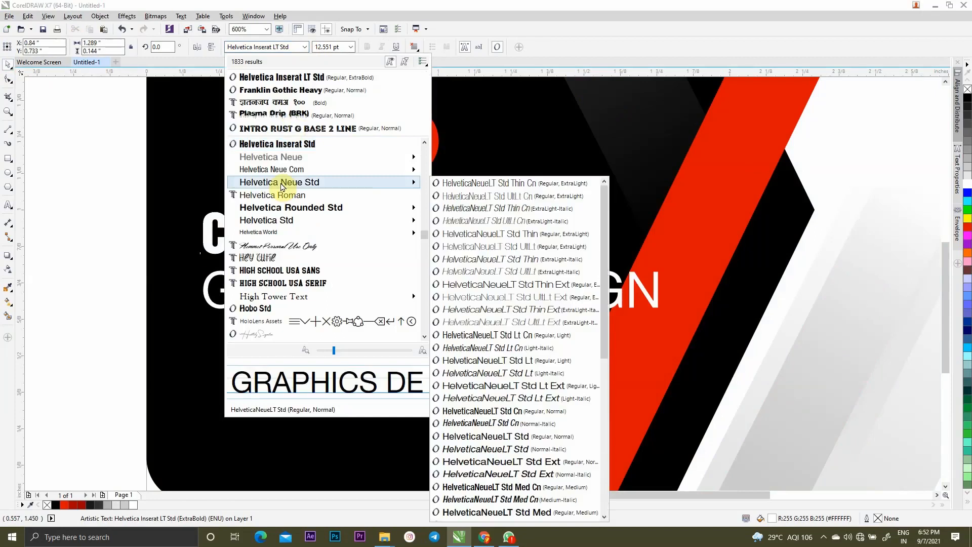
pyautogui.click(282, 185)
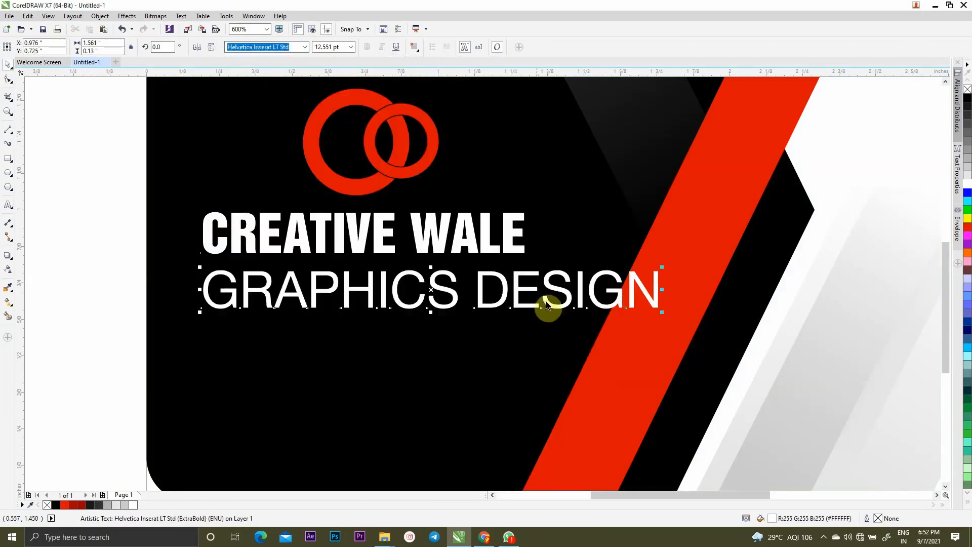
pyautogui.moveTo(662, 268); pyautogui.dragTo(570, 275)
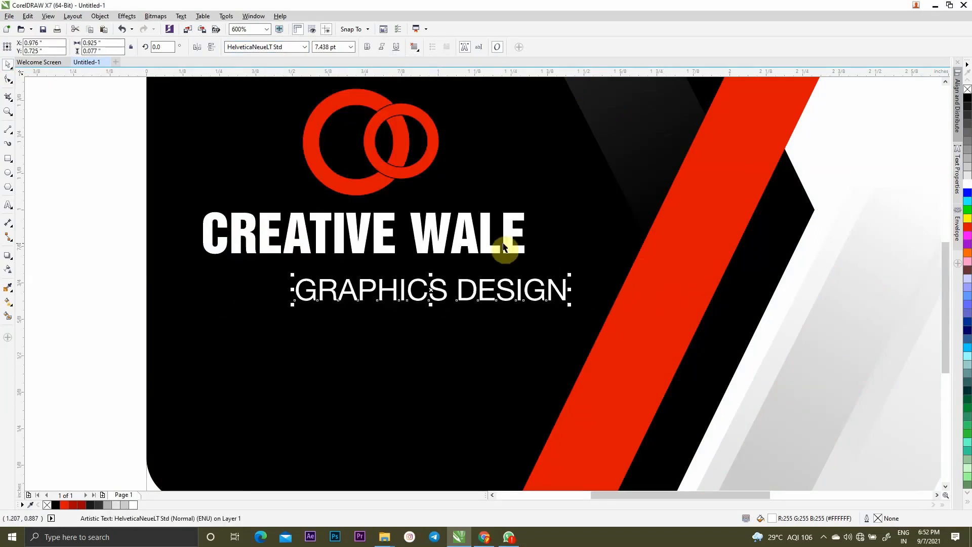
# - Center "GRAPHICS DESIGN" horizontally under "CREATIVE WALE" and move it up close beneath that line
pyautogui.keyDown('shift'); pyautogui.click(504, 246); pyautogui.keyUp('shift')
pyautogui.press('c')
pyautogui.click(213, 278)
pyautogui.moveTo(336, 293); pyautogui.dragTo(336, 280)
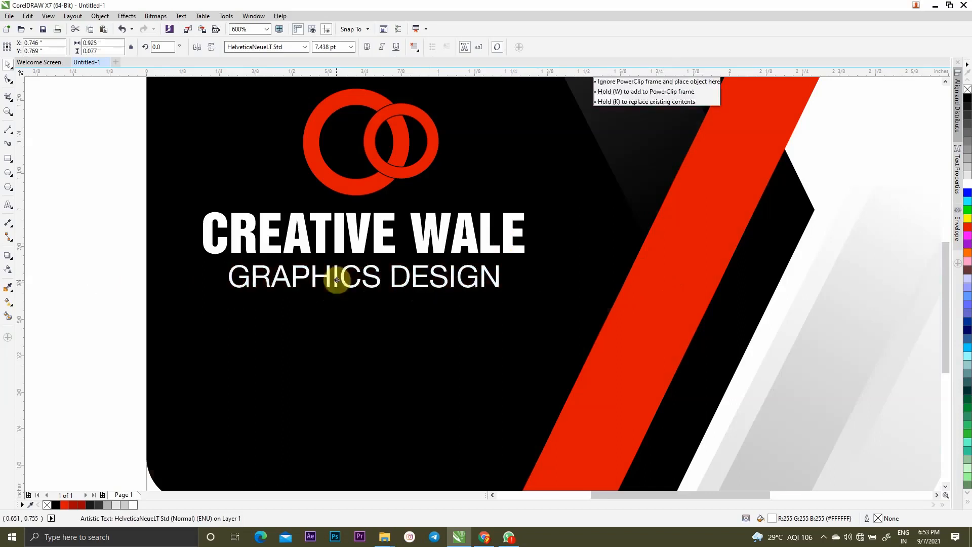
# - Group both rings with the two text lines and center the group vertically on the card
pyautogui.scroll(-1, 393, 292)
pyautogui.moveTo(150, 146); pyautogui.dragTo(494, 328)
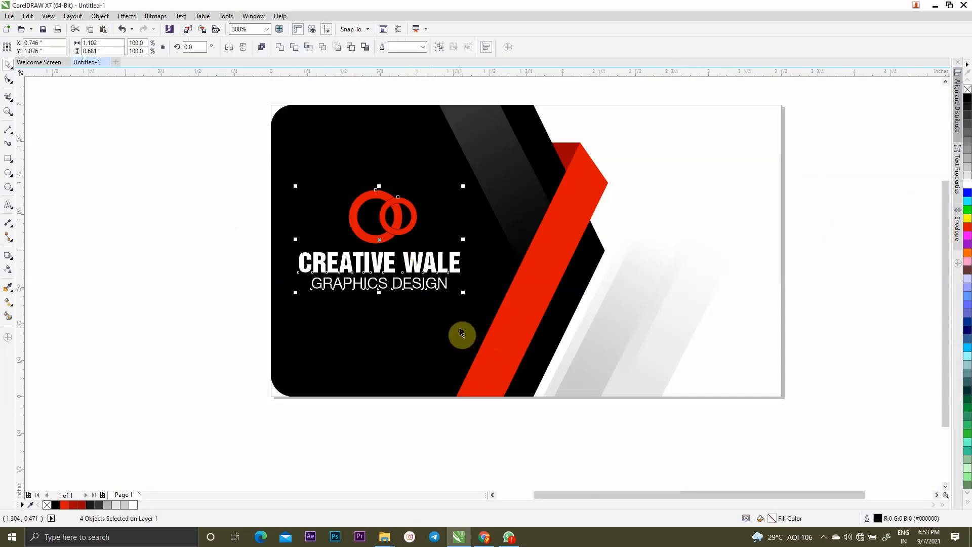
pyautogui.hotkey('ctrl', 'g')
pyautogui.keyDown('shift'); pyautogui.click(428, 338); pyautogui.keyUp('shift')
pyautogui.press('e')
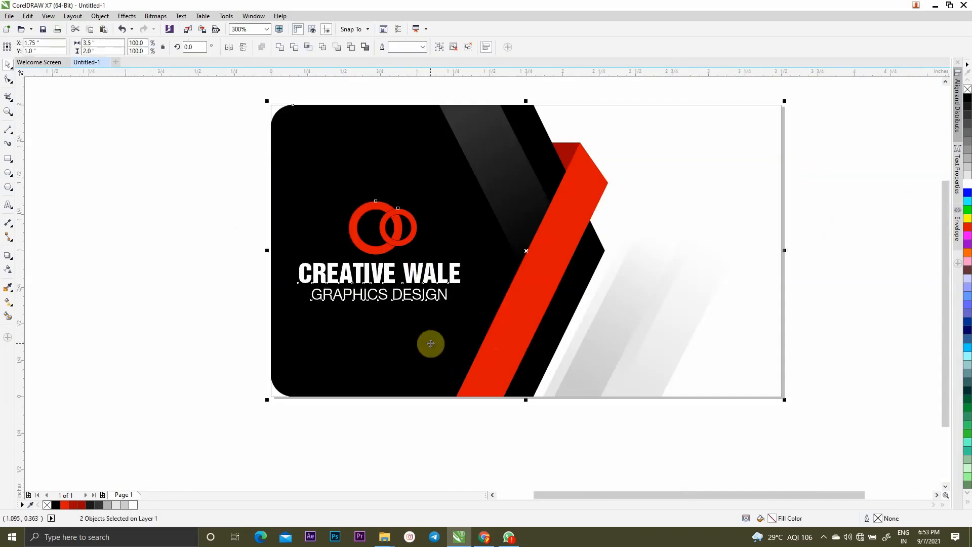
pyautogui.click(160, 302)
pyautogui.scroll(-1, 384, 369)
pyautogui.scroll(1, 419, 318)
pyautogui.scroll(1, 678, 348)
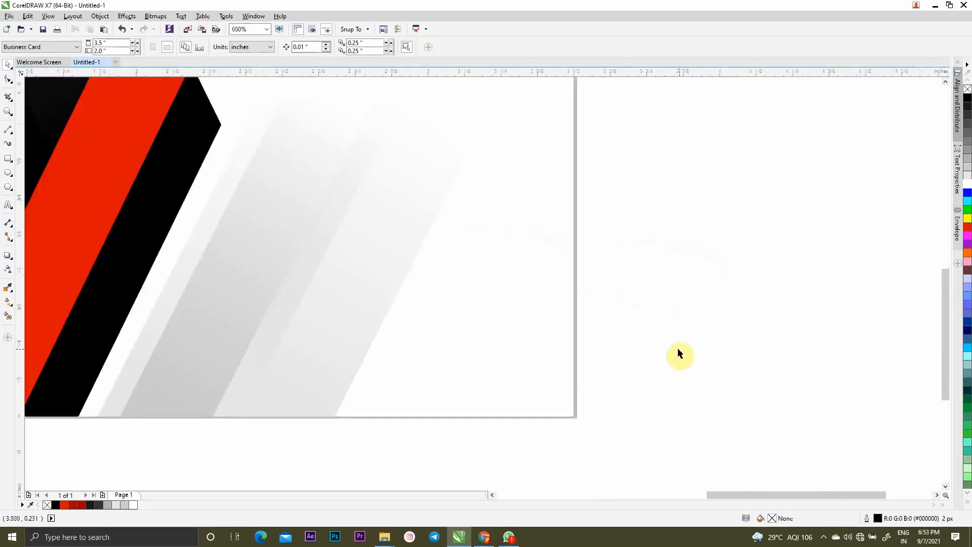
pyautogui.scroll(-1, 678, 348)
pyautogui.scroll(-1, 577, 357)
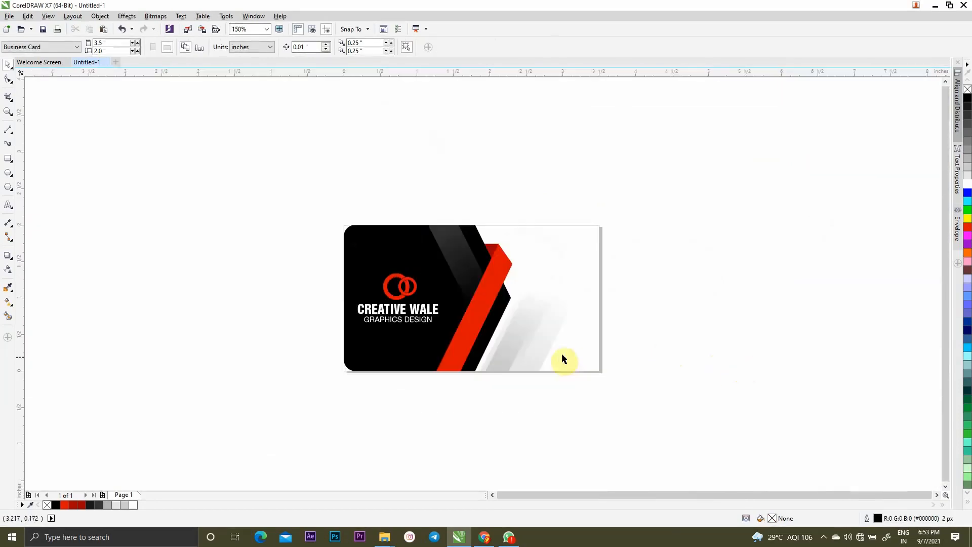
pyautogui.click(587, 290)
pyautogui.click(967, 244)
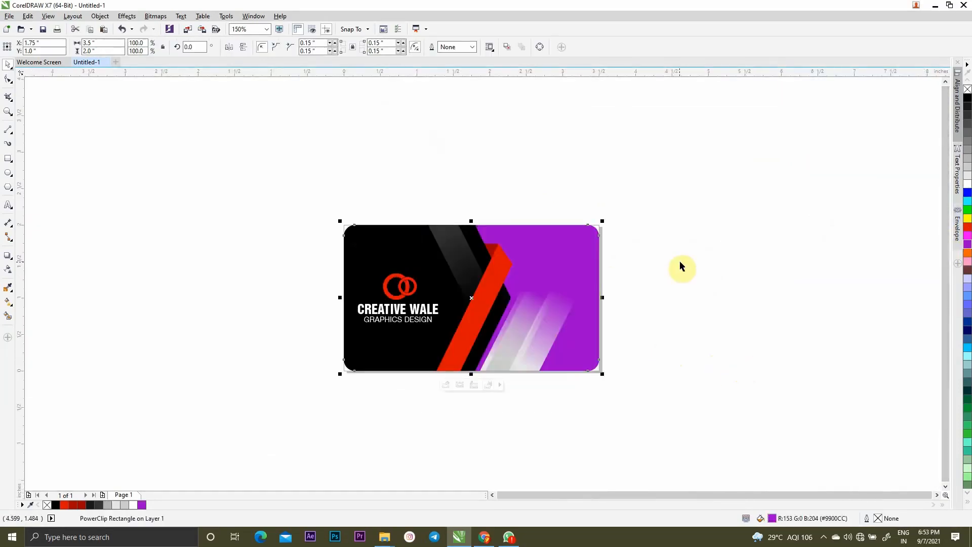
pyautogui.hotkey('ctrl', 'z')
pyautogui.click(692, 257)
pyautogui.click(579, 266)
pyautogui.scroll(1, 579, 266)
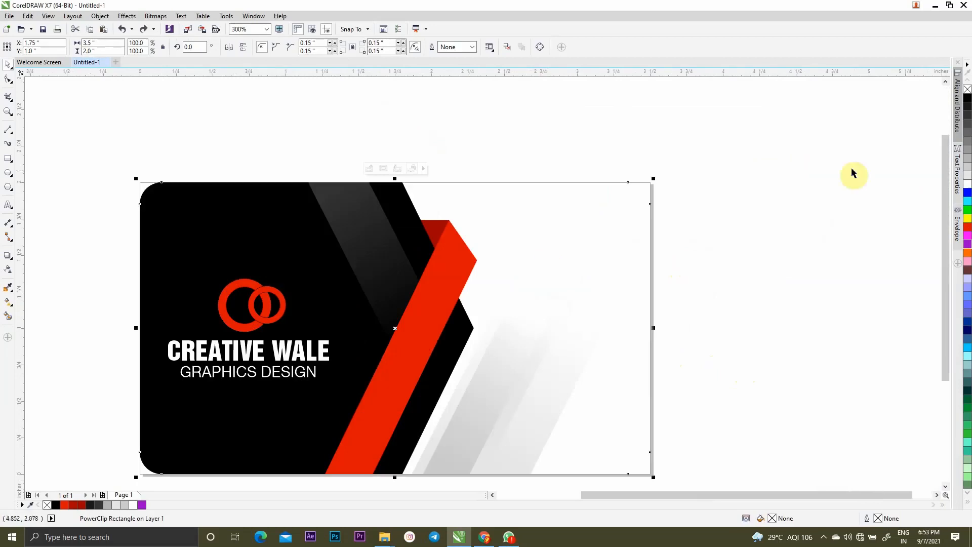
pyautogui.rightClick(968, 100)
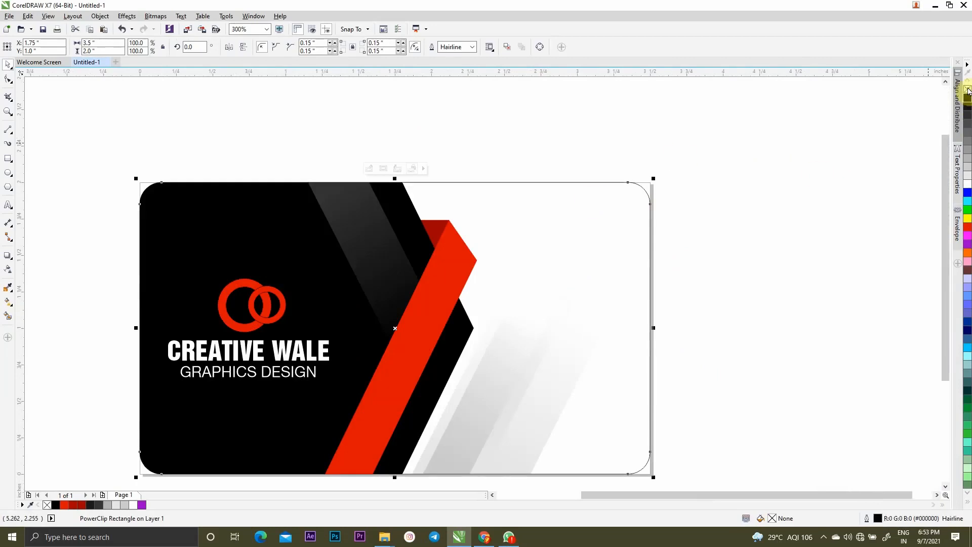
pyautogui.click(703, 219)
# - Duplicate page 1 with its contents to create a second page for the card's other side
pyautogui.scroll(-2, 703, 219)
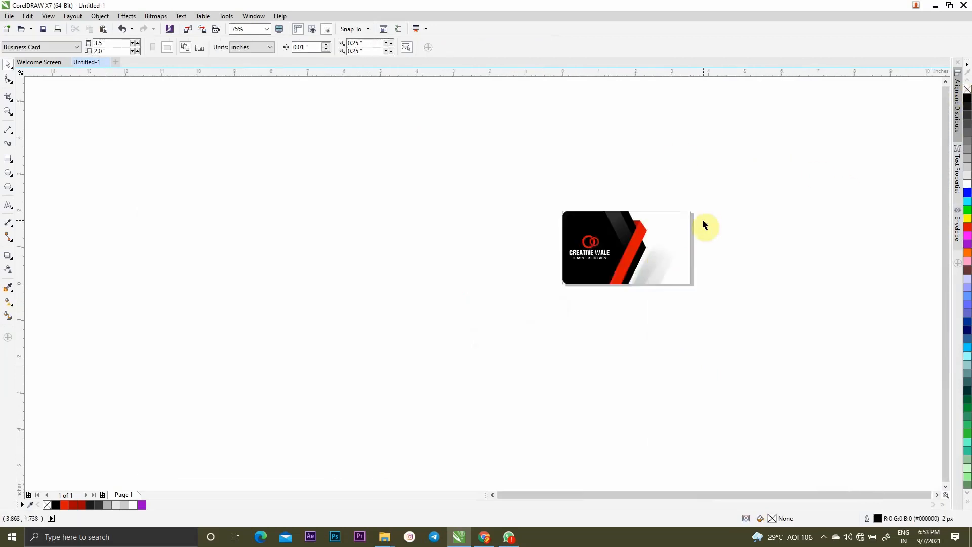
pyautogui.scroll(1, 665, 247)
pyautogui.rightClick(130, 497)
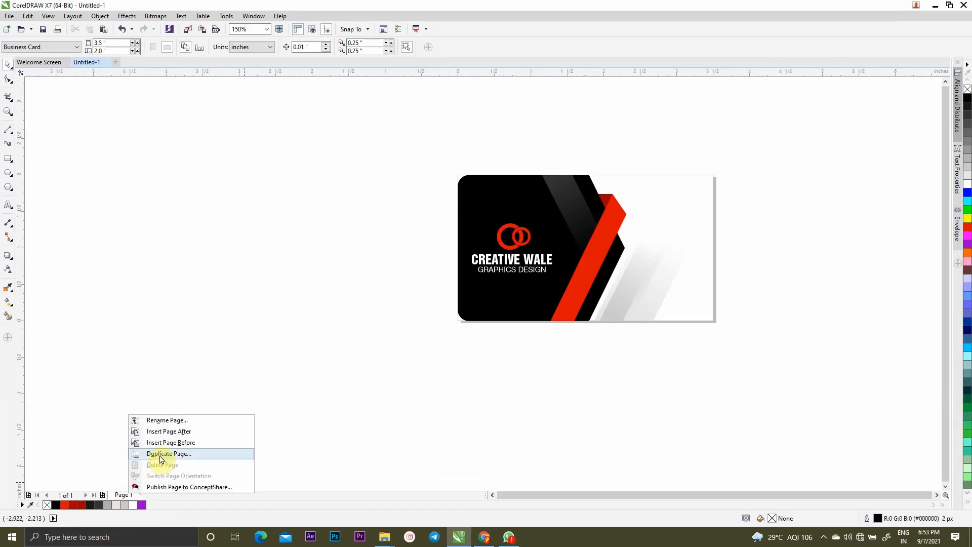
pyautogui.click(161, 457)
pyautogui.click(481, 293)
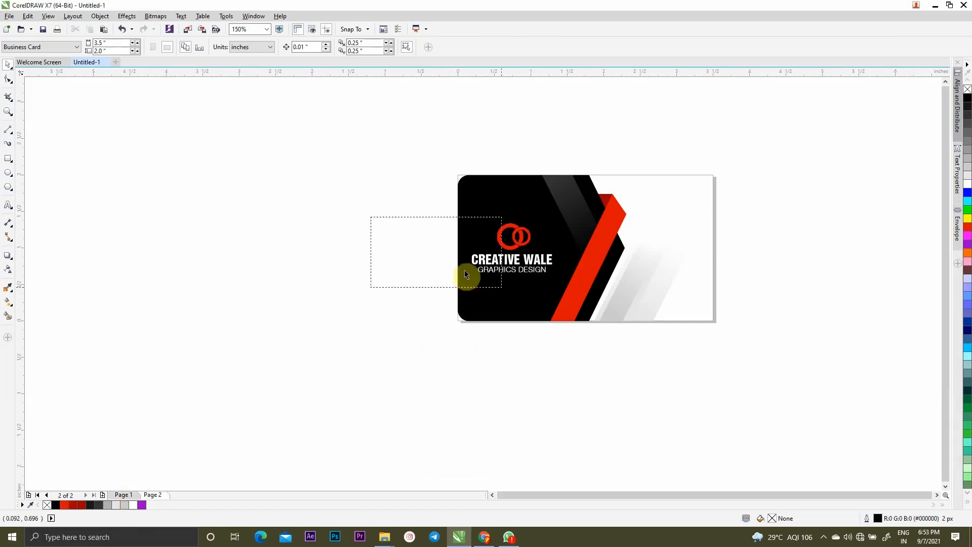
# - Delete the grouped ring logo and text from page 2
pyautogui.moveTo(570, 302); pyautogui.dragTo(570, 299)
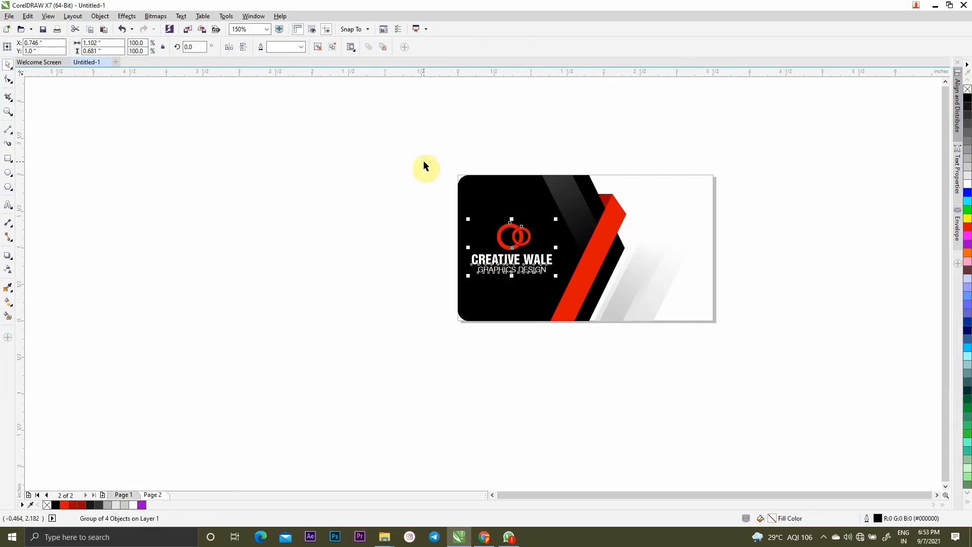
pyautogui.moveTo(424, 165); pyautogui.dragTo(576, 287)
pyautogui.press('Delete')
# - Rotate the clipped card artwork on page 2 by 180 degrees
pyautogui.click(688, 256)
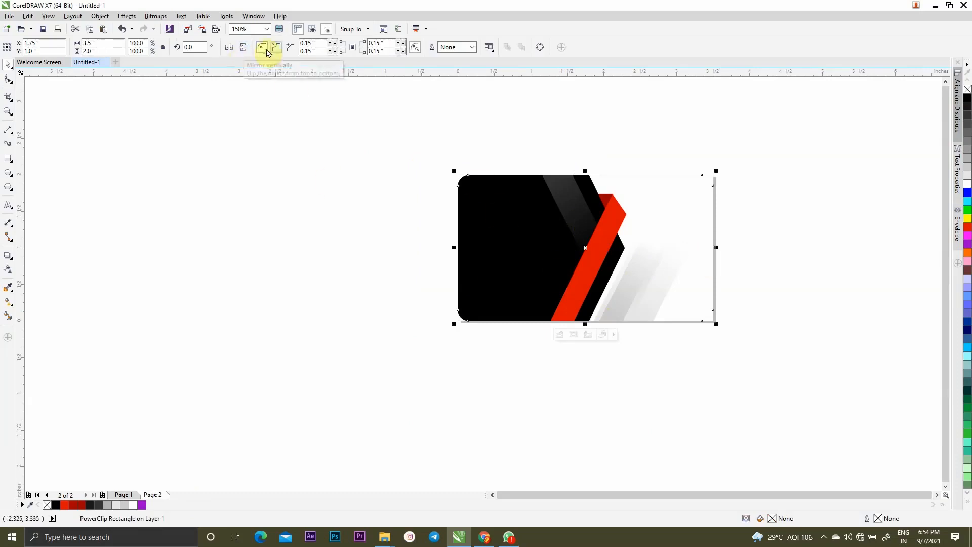
pyautogui.moveTo(201, 48); pyautogui.dragTo(150, 51)
pyautogui.write('180')
pyautogui.press('Return')
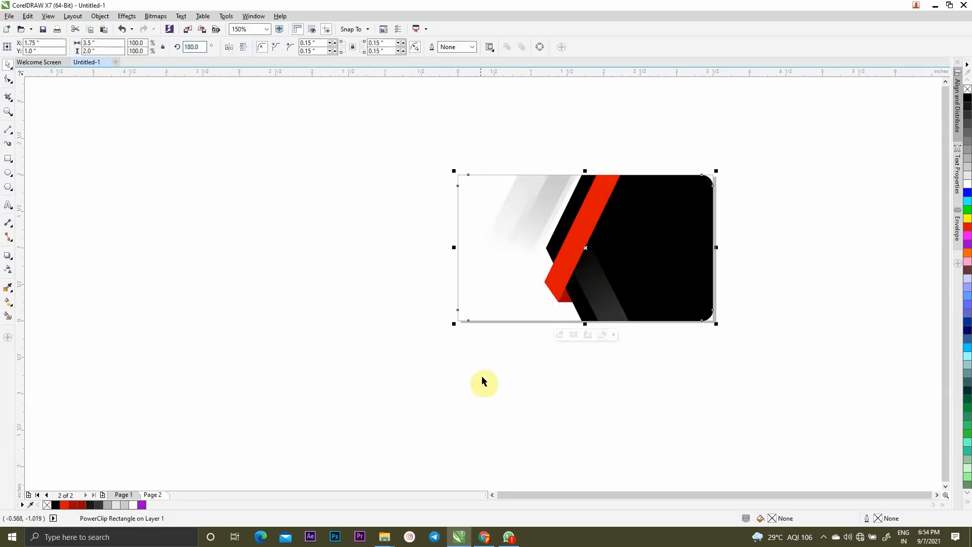
pyautogui.click(495, 377)
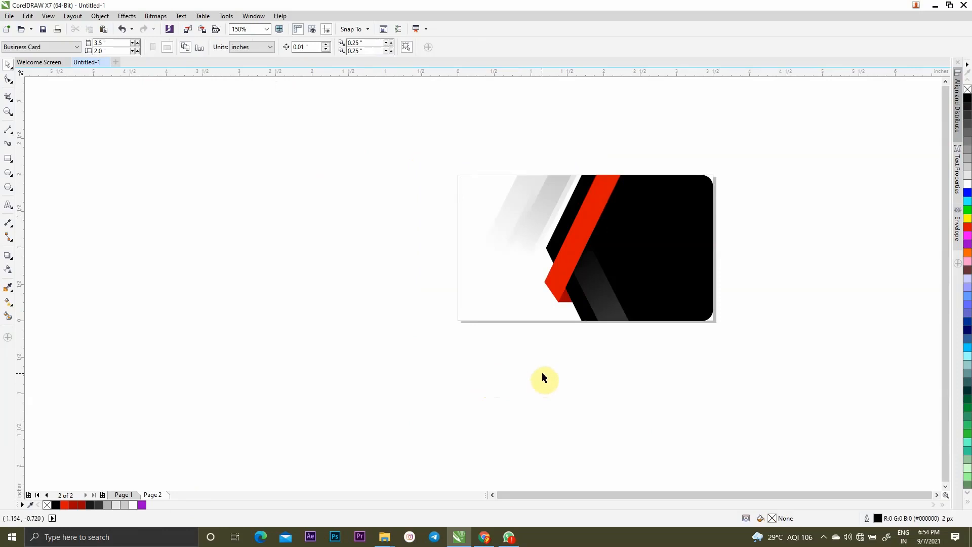
# - Open the rotated card's PowerClip contents for editing and move the three faded gray strips right onto the black panel
pyautogui.click(619, 251)
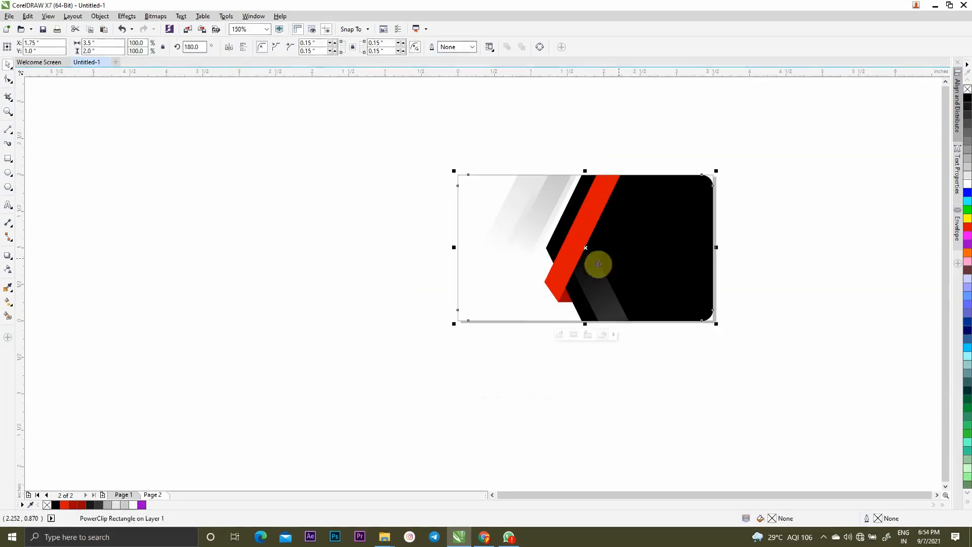
pyautogui.click(550, 347)
pyautogui.moveTo(471, 140); pyautogui.dragTo(586, 293)
pyautogui.click(532, 208)
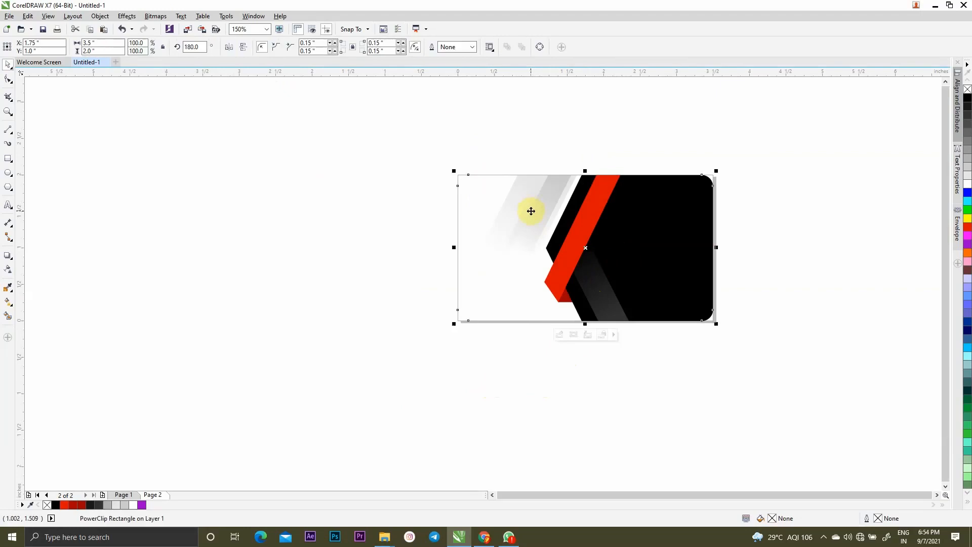
pyautogui.click(560, 336)
pyautogui.moveTo(406, 133); pyautogui.dragTo(592, 280)
pyautogui.moveTo(528, 214); pyautogui.dragTo(637, 215)
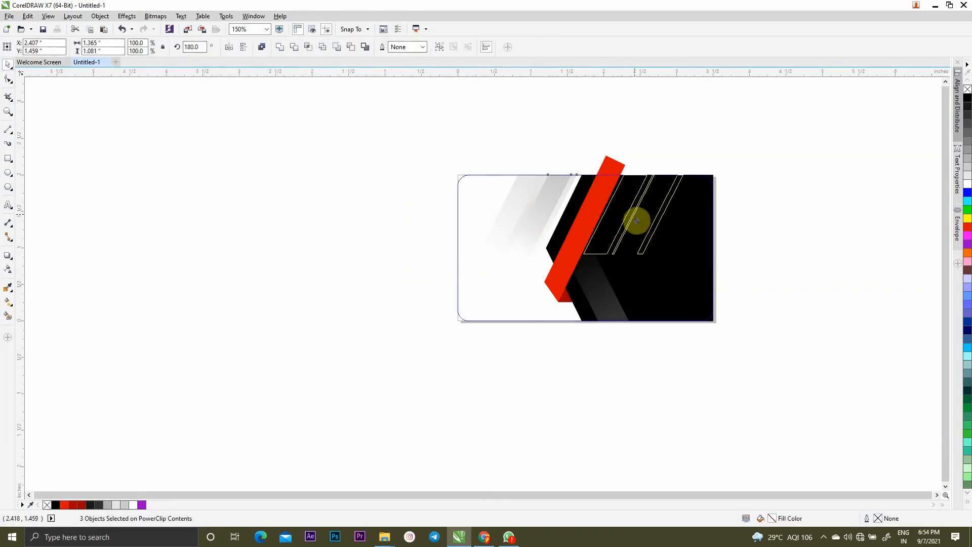
pyautogui.press('Escape')
# - Move all seven clipped artwork objects about 0.64 inch left within the card frame, keeping them level
pyautogui.scroll(1, 556, 256)
pyautogui.scroll(-1, 556, 257)
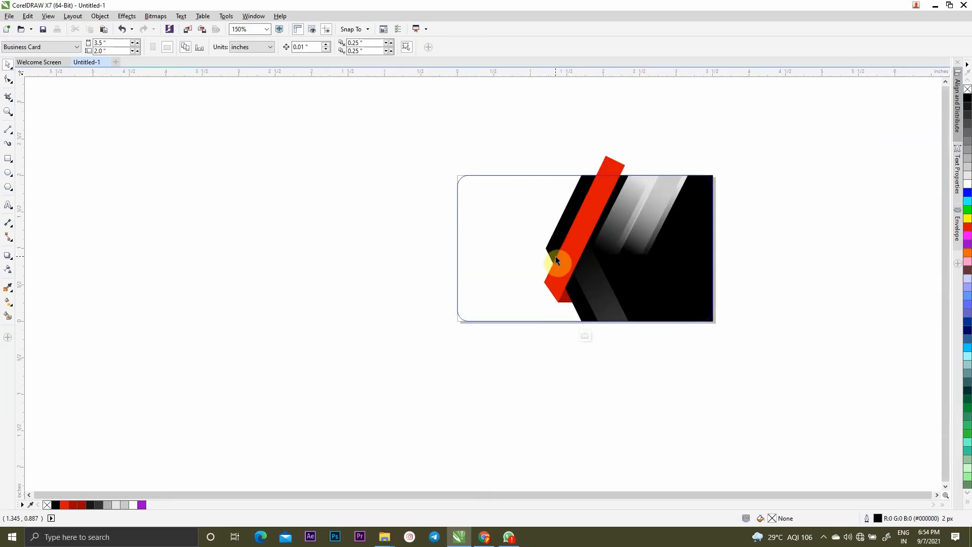
pyautogui.click(553, 248)
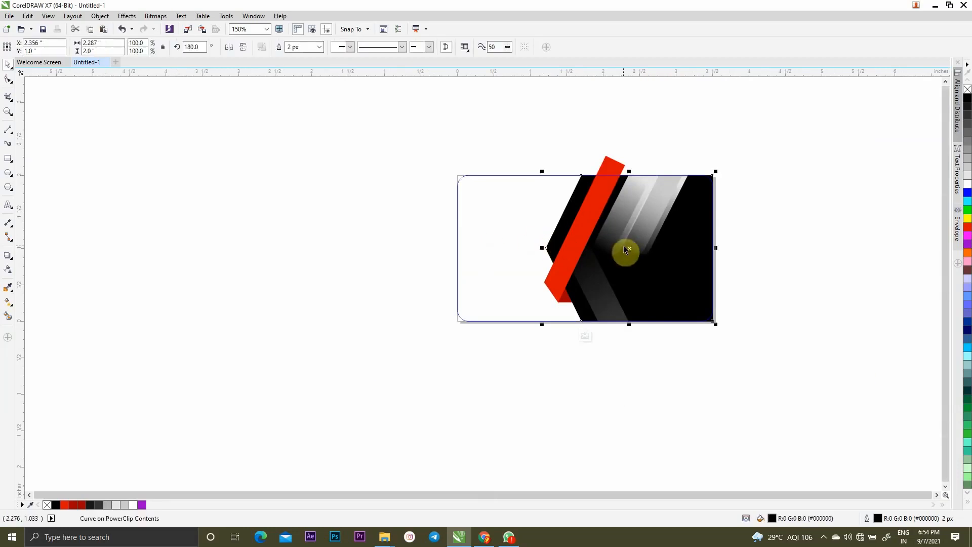
pyautogui.moveTo(507, 138); pyautogui.dragTo(803, 418)
pyautogui.moveTo(627, 248); pyautogui.dragTo(580, 250)
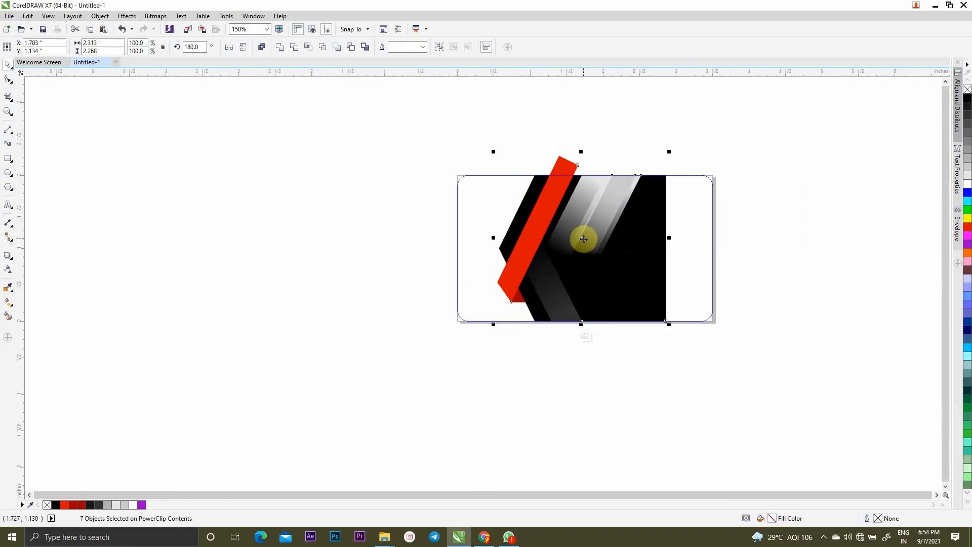
# - Reshape the black arrow panel by extending its two right corner nodes slightly past the card's right edge
pyautogui.click(689, 261)
pyautogui.click(653, 280)
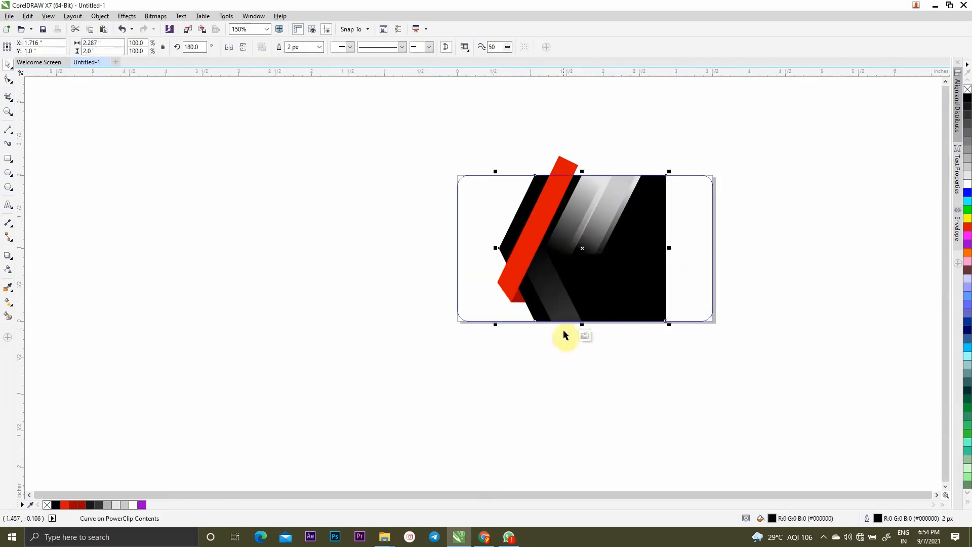
pyautogui.click(8, 79)
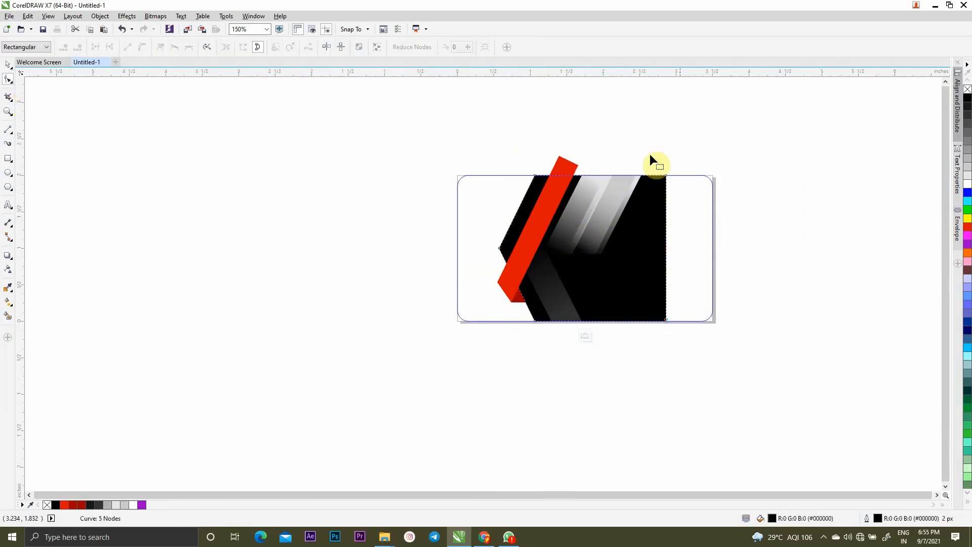
pyautogui.moveTo(666, 321); pyautogui.dragTo(720, 322)
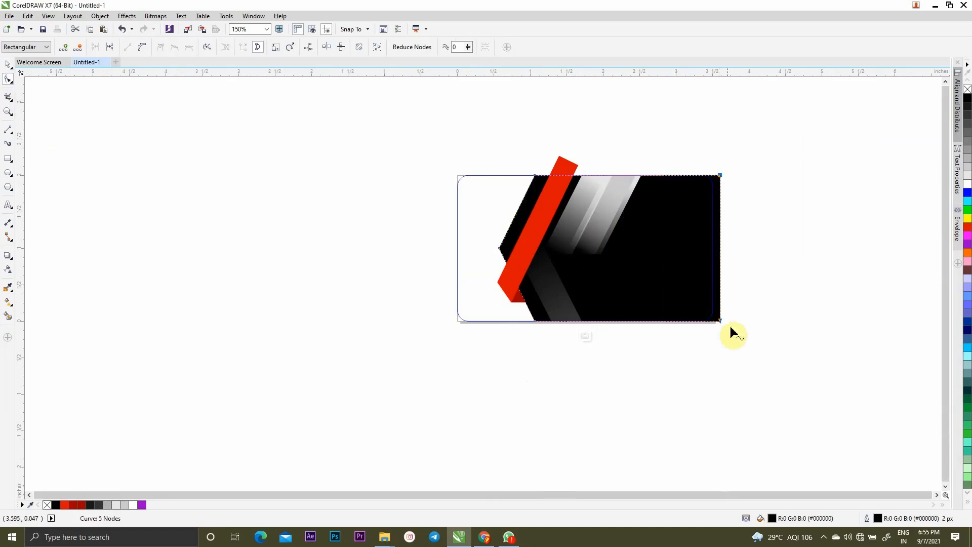
pyautogui.click(5, 67)
pyautogui.click(581, 334)
pyautogui.click(586, 340)
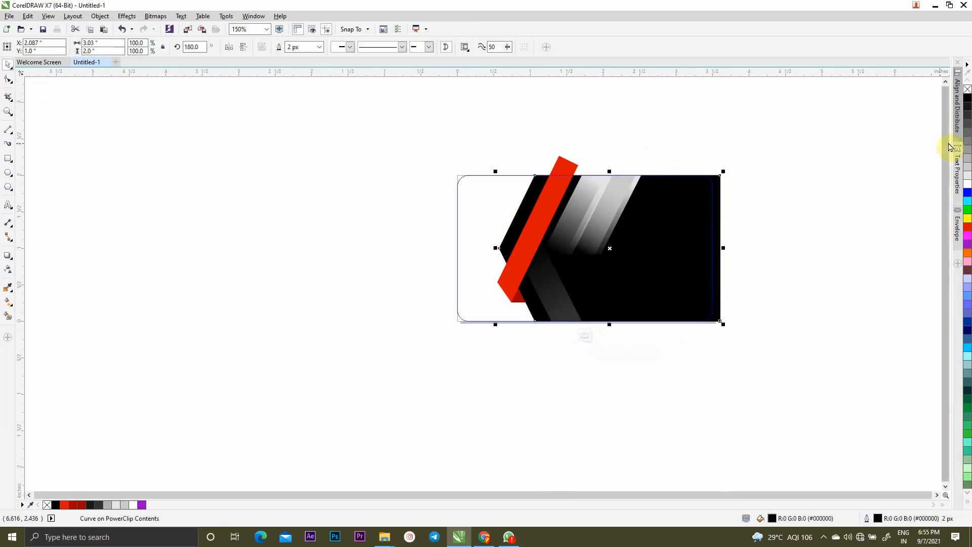
# - Fill the arrow panel white, remove its outline and finish editing the PowerClip contents
pyautogui.click(968, 183)
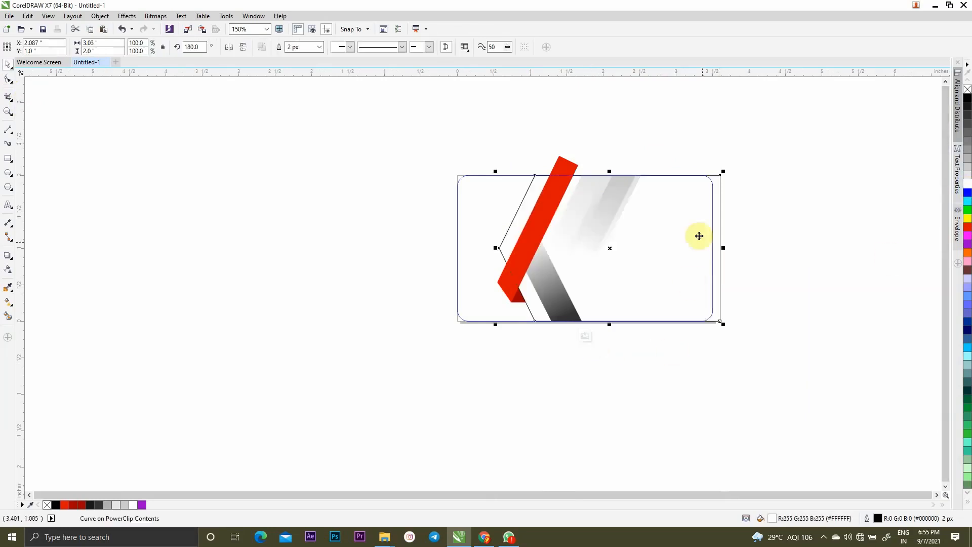
pyautogui.rightClick(968, 89)
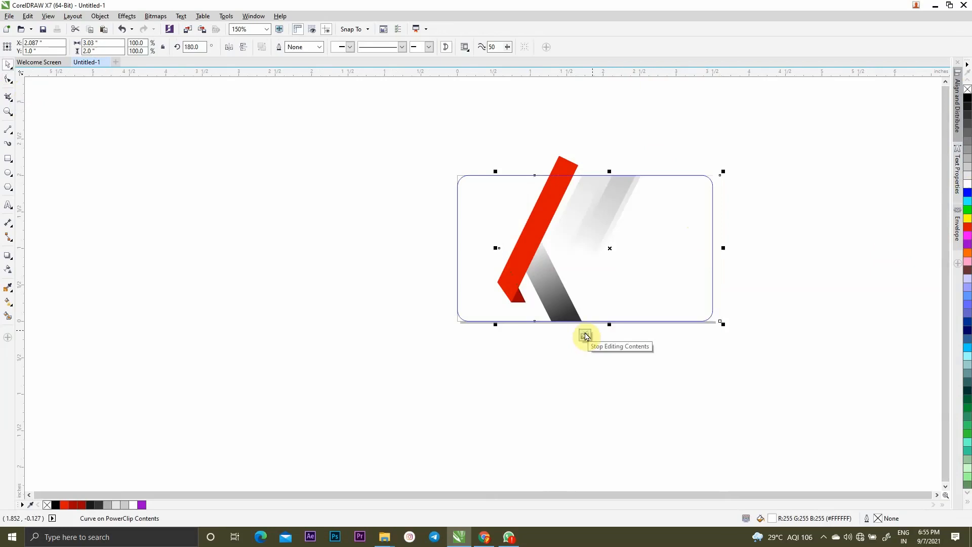
pyautogui.click(587, 335)
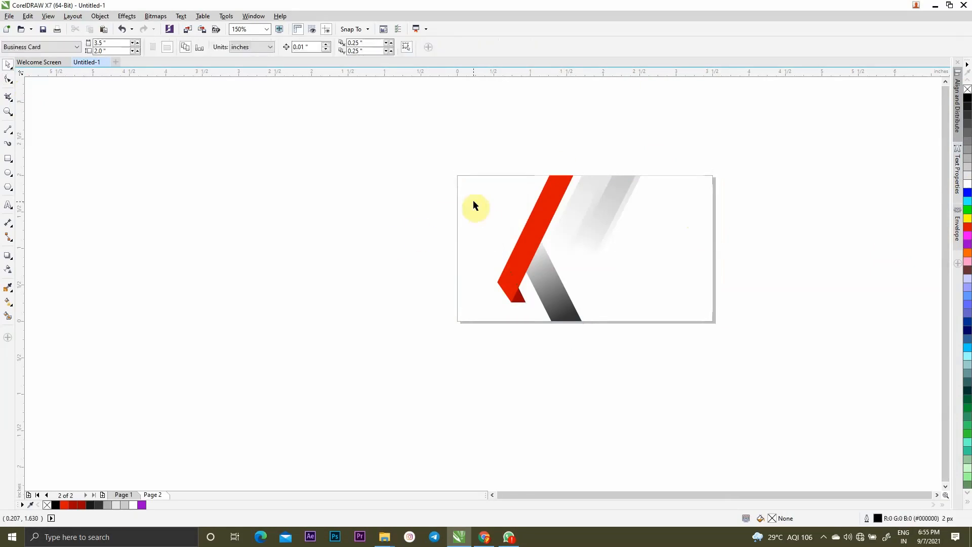
# - Fill the rounded card base on page 2 with black
pyautogui.click(968, 105)
pyautogui.click(812, 289)
pyautogui.scroll(-2, 636, 306)
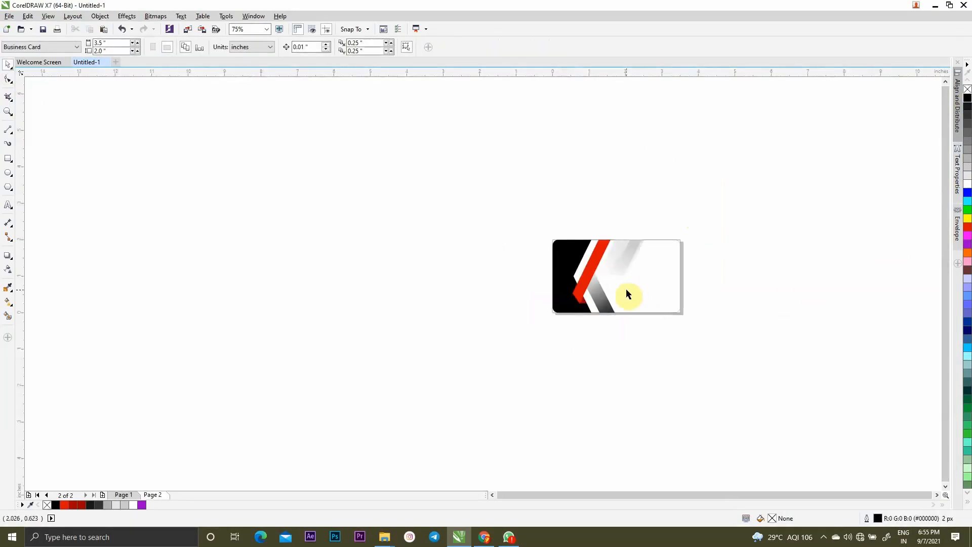
pyautogui.scroll(2, 625, 293)
pyautogui.scroll(2, 653, 255)
pyautogui.moveTo(534, 124); pyautogui.dragTo(746, 392)
pyautogui.moveTo(758, 115); pyautogui.dragTo(500, 390)
pyautogui.scroll(-1, 591, 253)
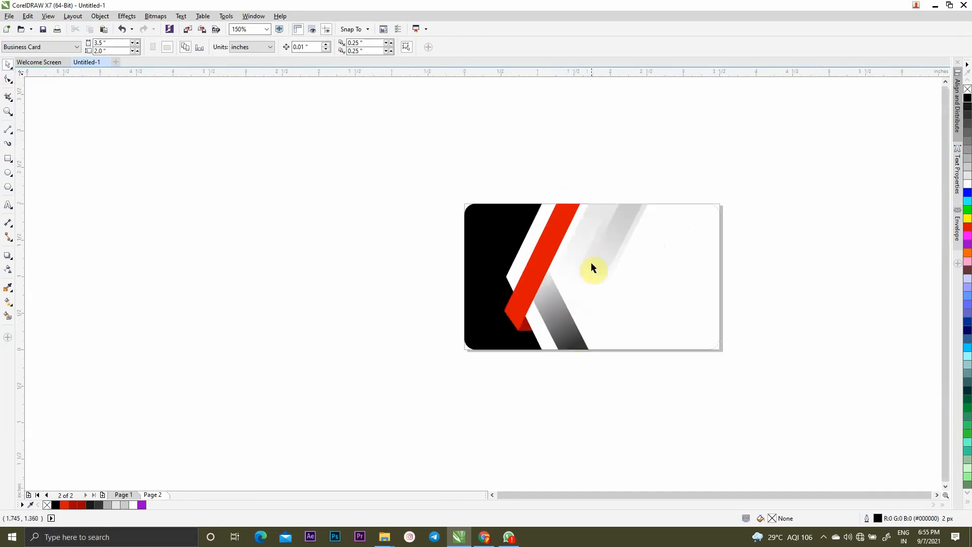
pyautogui.click(591, 262)
pyautogui.click(568, 364)
pyautogui.moveTo(559, 329); pyautogui.dragTo(546, 311)
pyautogui.click(593, 364)
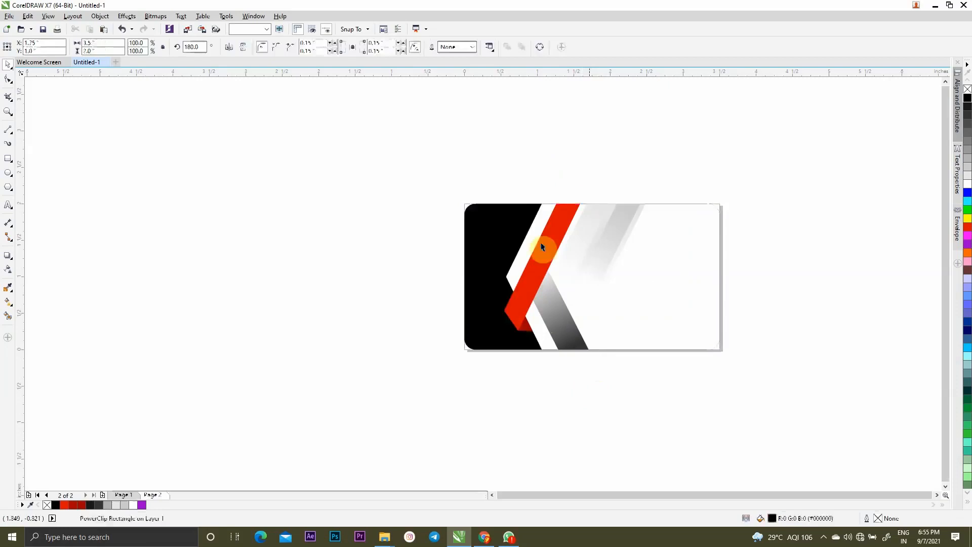
# - Draw a square about 0.38 inch wide, place it in the black area's upper-left part and fill it white
pyautogui.scroll(2, 542, 250)
pyautogui.click(9, 159)
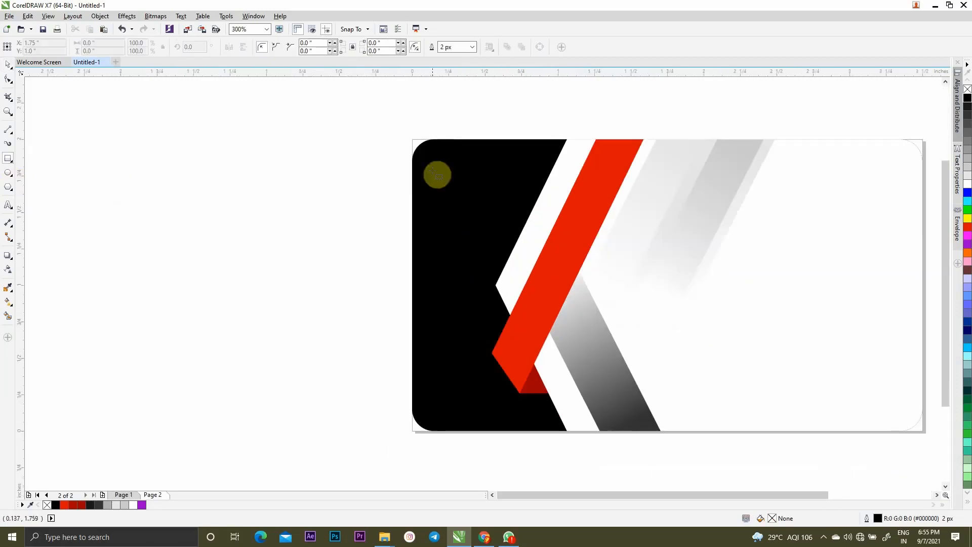
pyautogui.moveTo(404, 140); pyautogui.dragTo(463, 199)
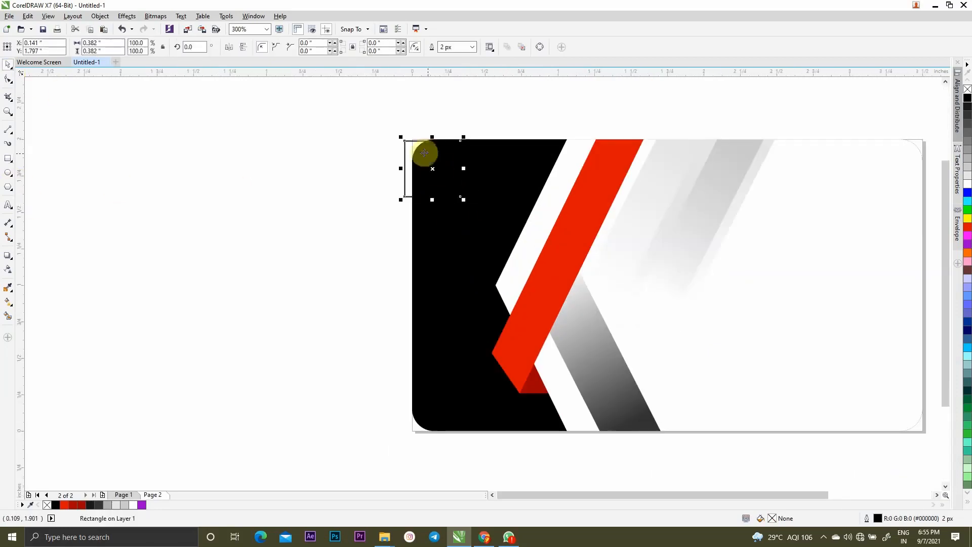
pyautogui.moveTo(433, 169); pyautogui.dragTo(456, 210)
pyautogui.click(967, 185)
# - Duplicate the white square concentrically at a smaller size of about 0.295 inch to form an inner frame
pyautogui.scroll(1, 497, 185)
pyautogui.scroll(1, 497, 186)
pyautogui.scroll(-2, 476, 196)
pyautogui.scroll(1, 457, 188)
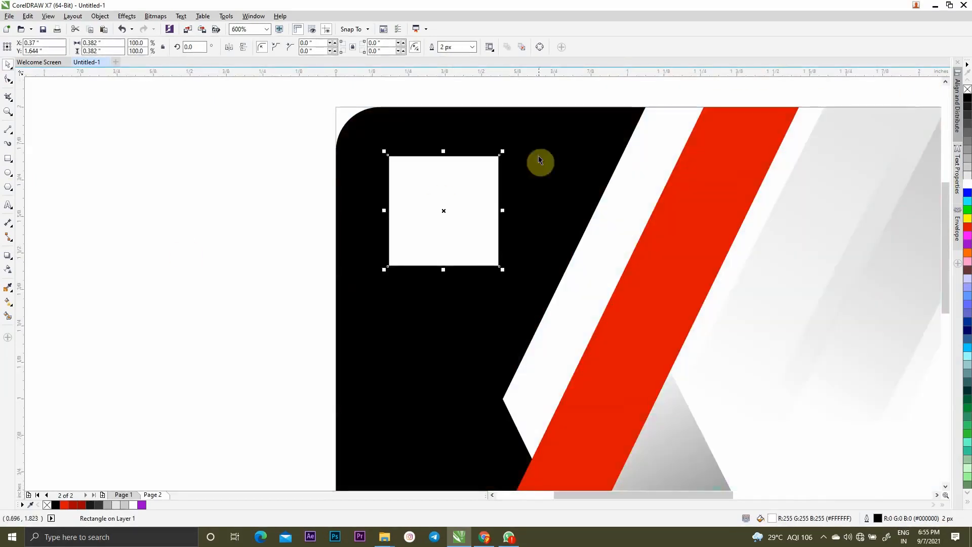
pyautogui.moveTo(498, 159); pyautogui.dragTo(495, 165)
pyautogui.scroll(-1, 436, 191)
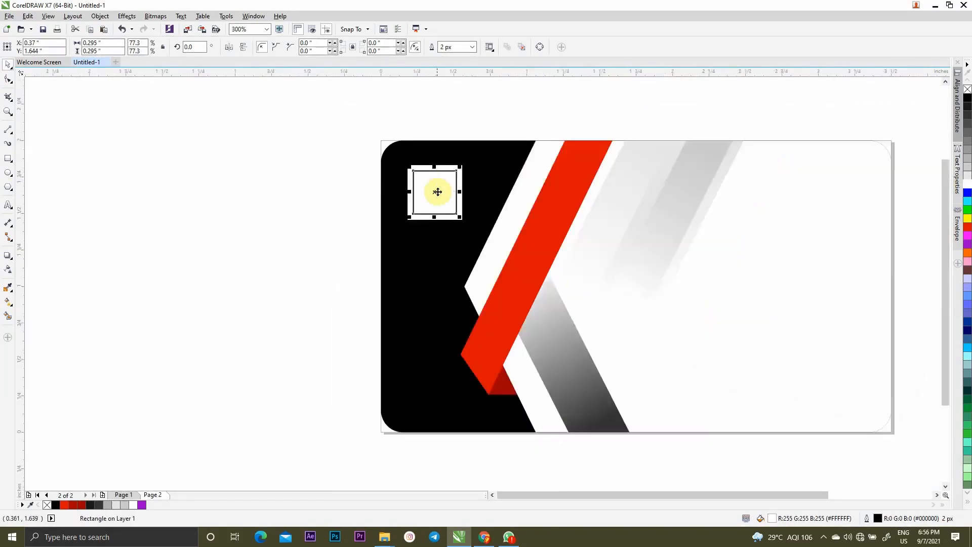
# - Add the text "QR" in Arial, scale it to about 13.2 pt and place it inside the inner square frame
pyautogui.scroll(1, 445, 189)
pyautogui.click(8, 205)
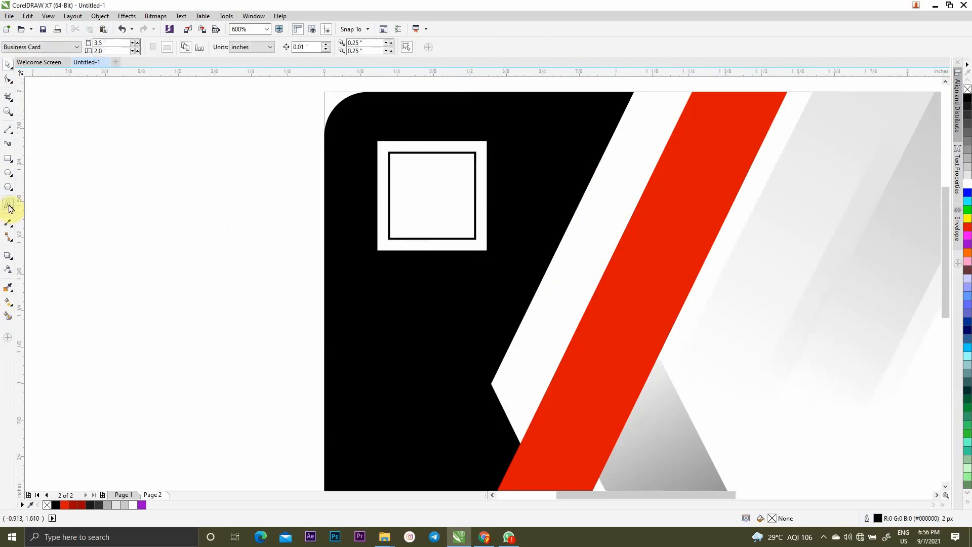
pyautogui.write('QR')
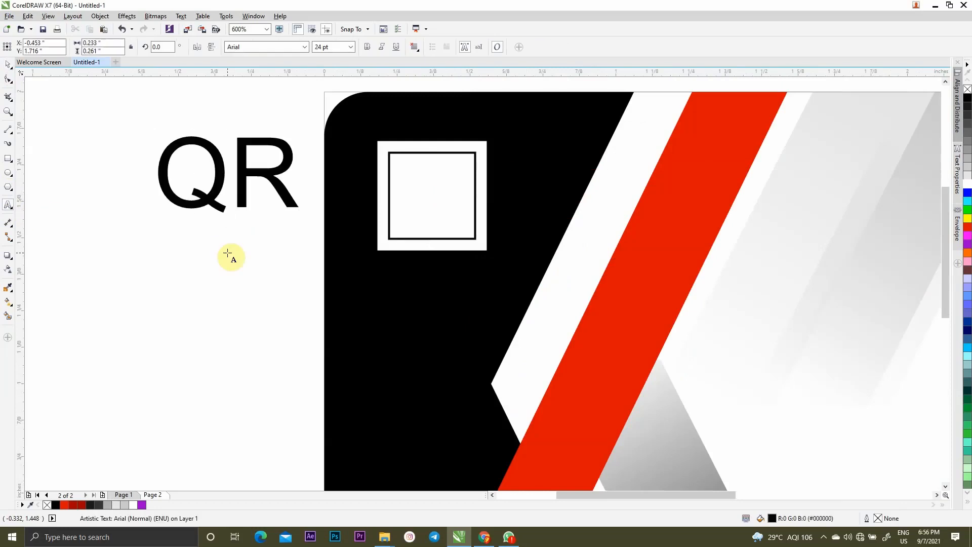
pyautogui.click(5, 65)
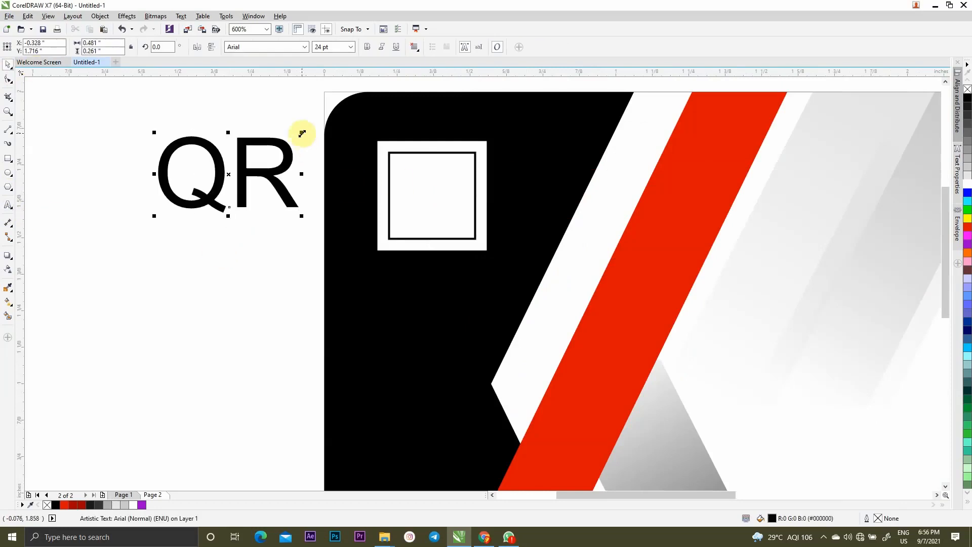
pyautogui.moveTo(303, 134); pyautogui.dragTo(476, 172)
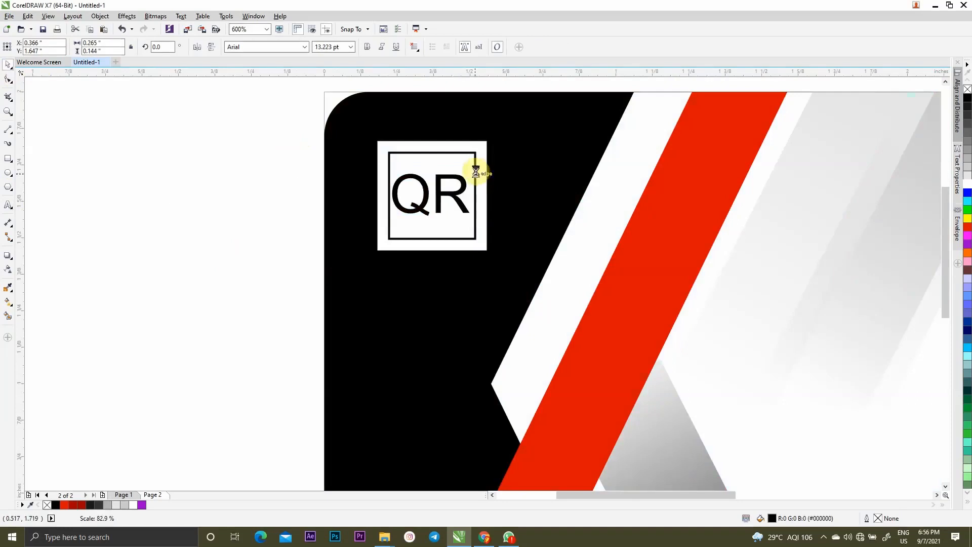
pyautogui.scroll(-4, 463, 191)
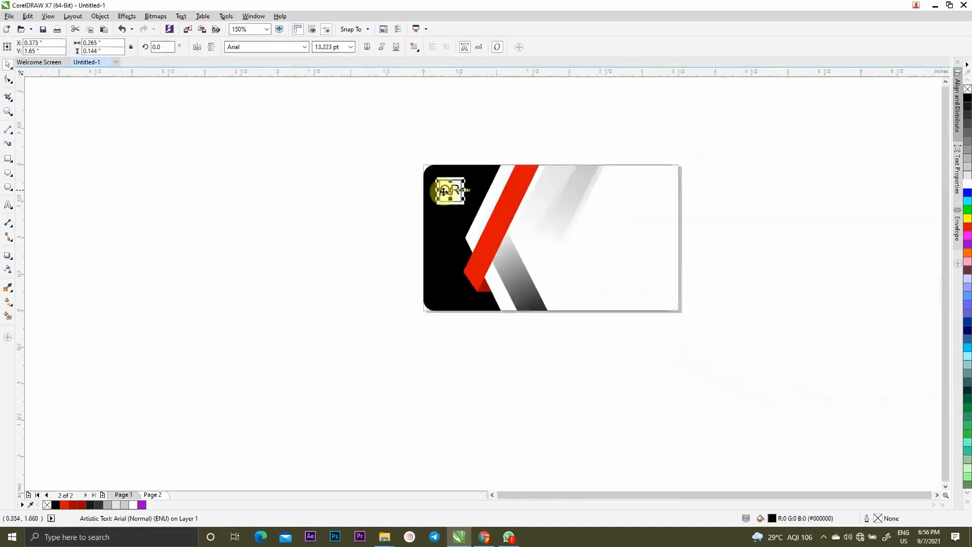
pyautogui.scroll(2, 489, 191)
pyautogui.click(231, 235)
pyautogui.scroll(-1, 248, 242)
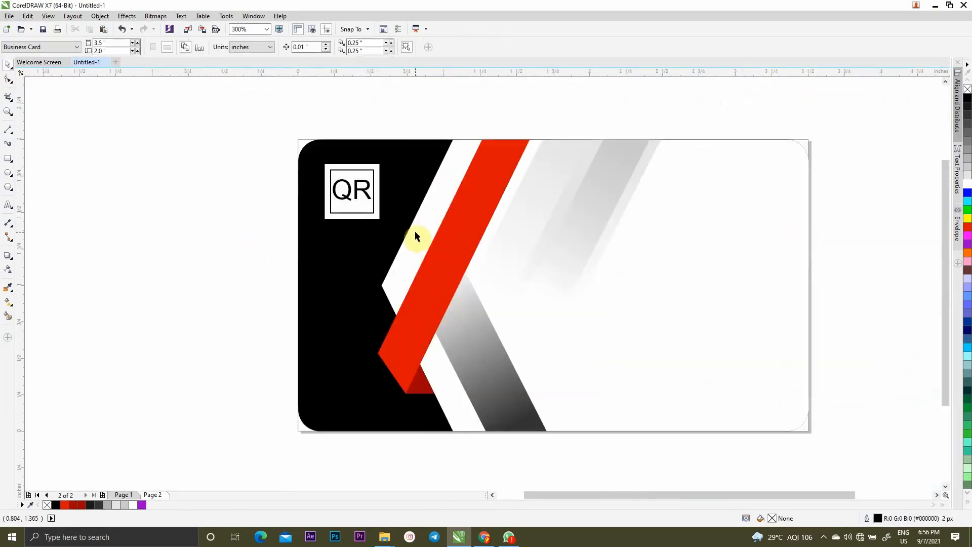
pyautogui.scroll(-1, 418, 232)
pyautogui.scroll(1, 456, 245)
pyautogui.scroll(-1, 476, 250)
pyautogui.scroll(2, 654, 258)
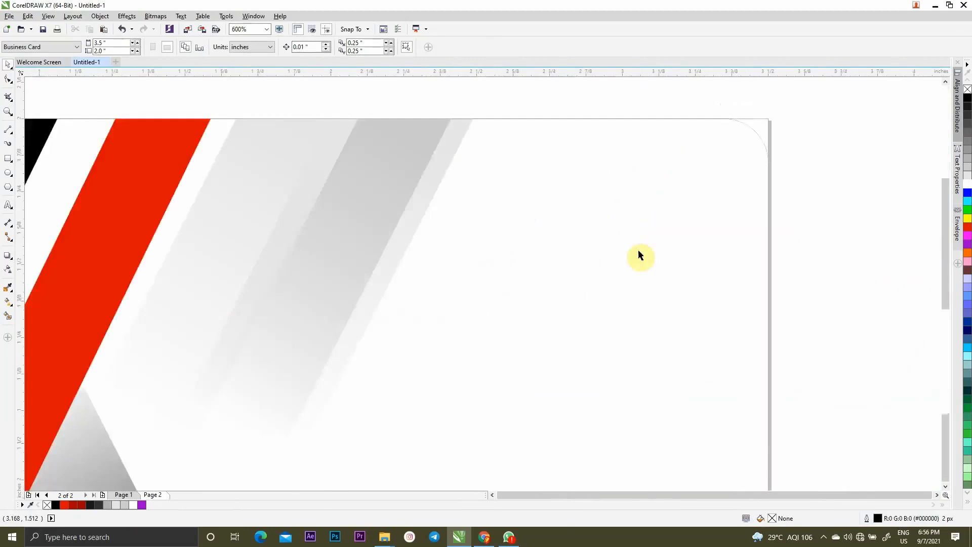
pyautogui.scroll(-1, 478, 223)
pyautogui.click(445, 249)
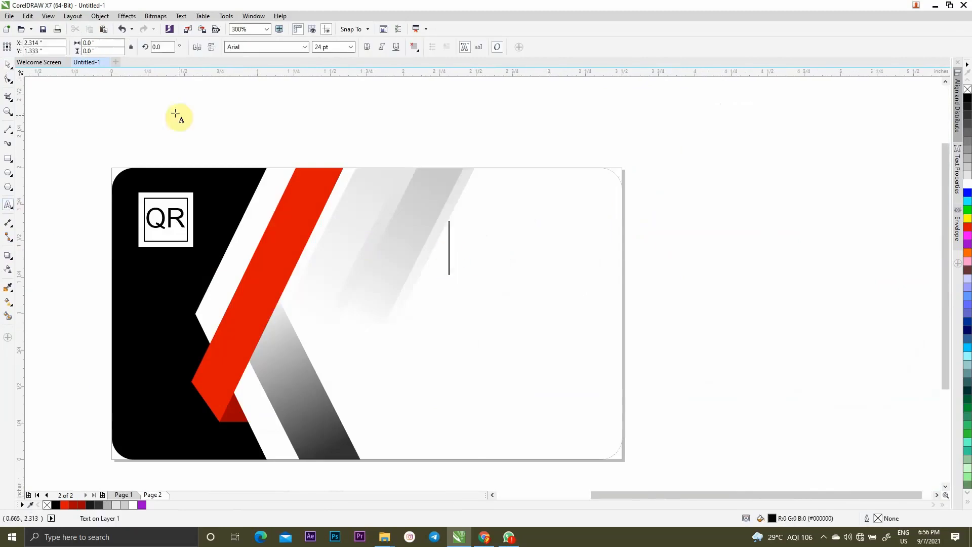
pyautogui.click(7, 64)
# - Copy the logo and text group from page 1 onto the white right side of page 2's card and ungroup it
pyautogui.click(123, 495)
pyautogui.click(257, 357)
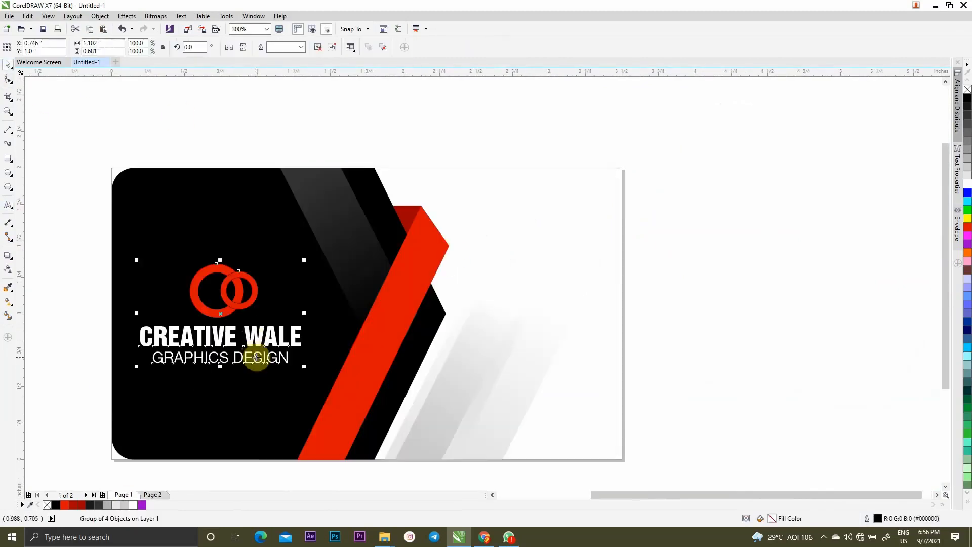
pyautogui.moveTo(260, 363); pyautogui.dragTo(578, 290)
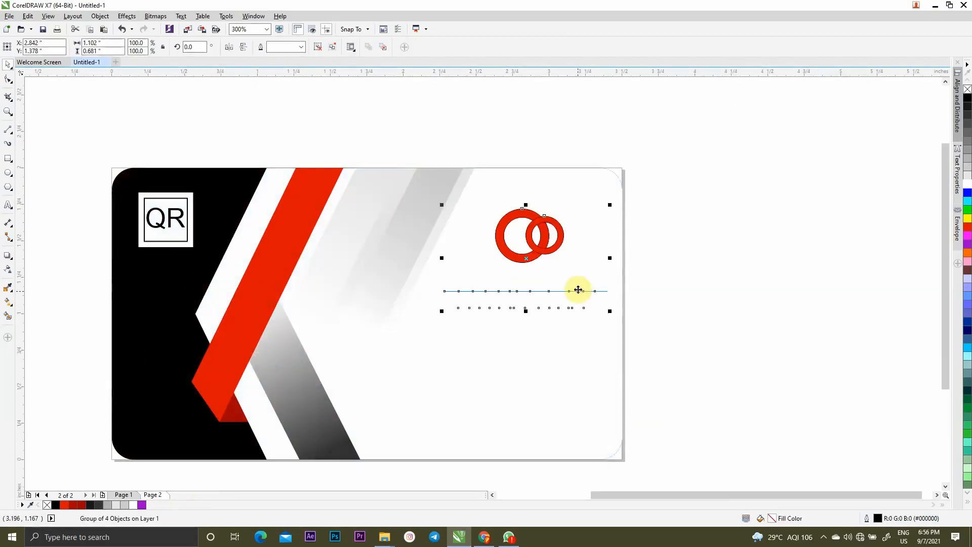
pyautogui.hotkey('ctrl', 'u')
# - Delete the two rings from page 2's logo copy and fill both text lines red
pyautogui.moveTo(694, 184); pyautogui.dragTo(386, 285)
pyautogui.press('Delete')
pyautogui.moveTo(662, 231); pyautogui.dragTo(386, 386)
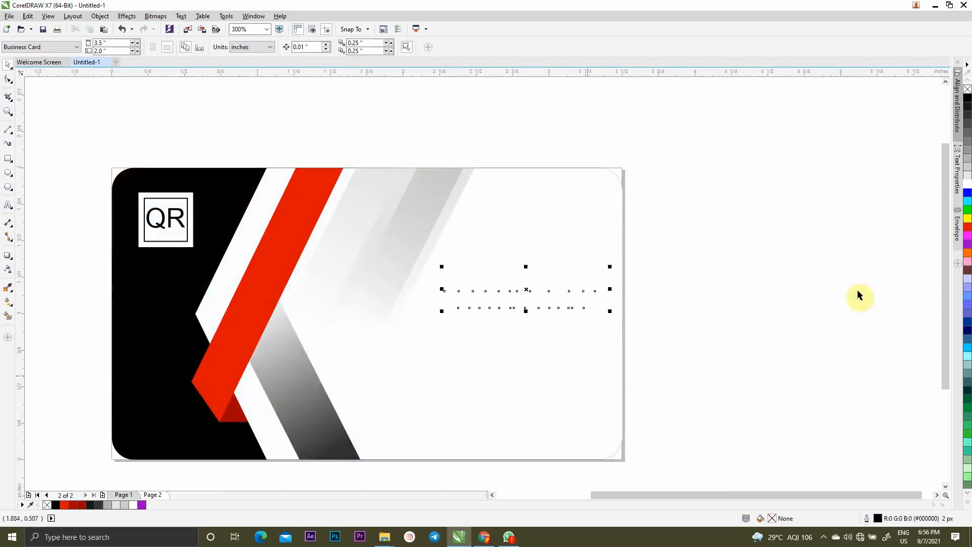
pyautogui.click(968, 226)
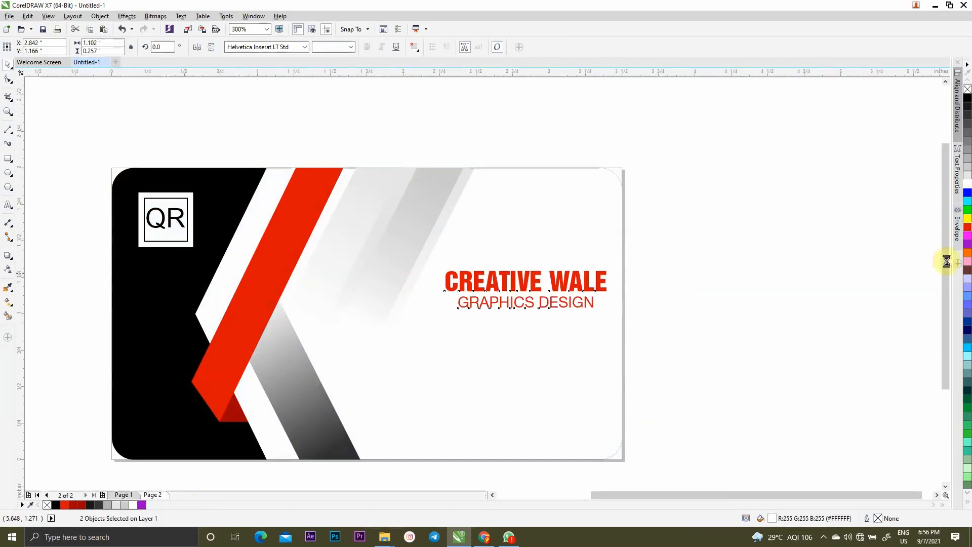
# - Raise "CREATIVE WALE" toward the card's top, scale it to about 11.5 pt and line its right end up with "GRAPHICS DESIGN"
pyautogui.click(587, 284)
pyautogui.click(589, 285)
pyautogui.moveTo(589, 285); pyautogui.dragTo(588, 199)
pyautogui.moveTo(443, 210); pyautogui.dragTo(454, 243)
pyautogui.moveTo(537, 222); pyautogui.dragTo(514, 231)
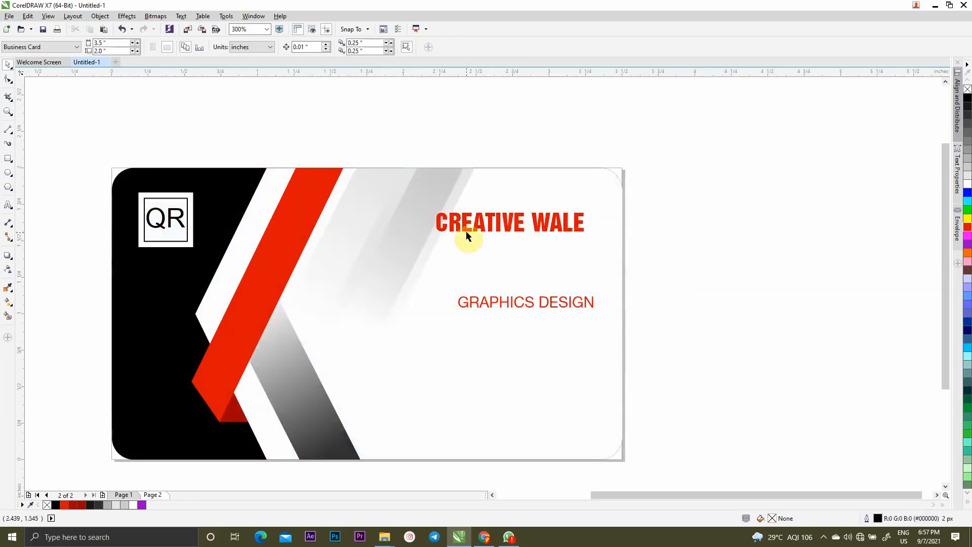
pyautogui.scroll(2, 580, 223)
pyautogui.moveTo(580, 223); pyautogui.dragTo(613, 224)
pyautogui.scroll(-2, 607, 224)
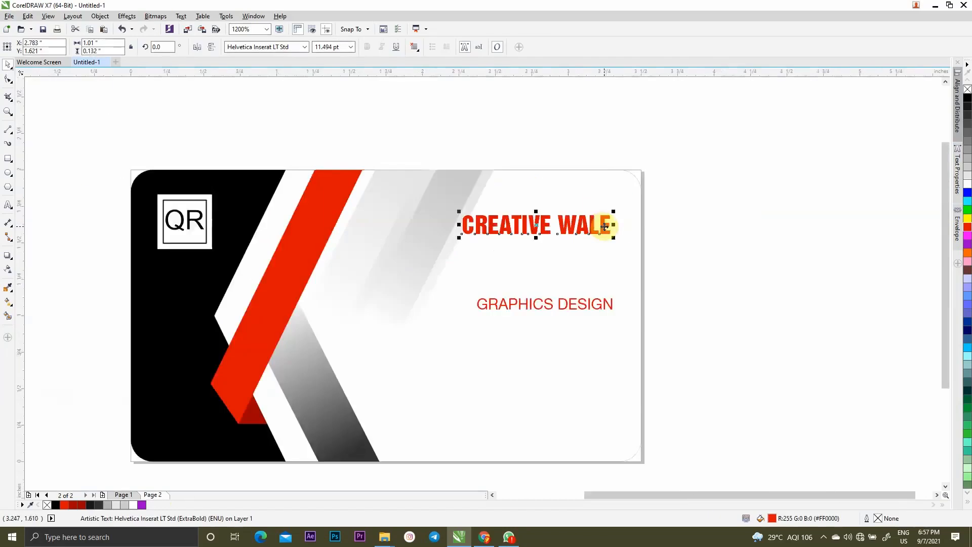
# - Center "GRAPHICS DESIGN" horizontally beneath "CREATIVE WALE"
pyautogui.scroll(1, 608, 224)
pyautogui.click(606, 386)
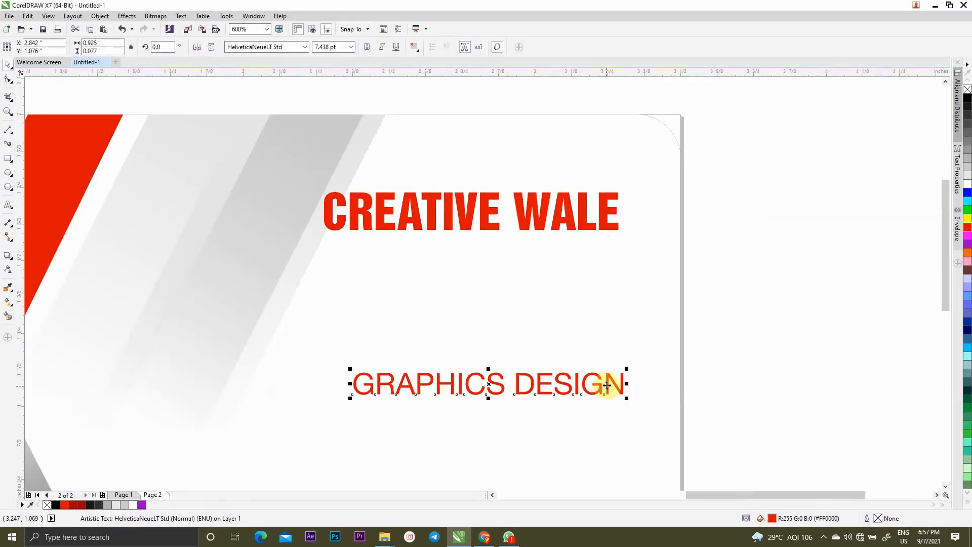
pyautogui.keyDown('shift'); pyautogui.click(570, 218); pyautogui.keyUp('shift')
pyautogui.press('c')
pyautogui.click(801, 253)
pyautogui.doubleClick(604, 393)
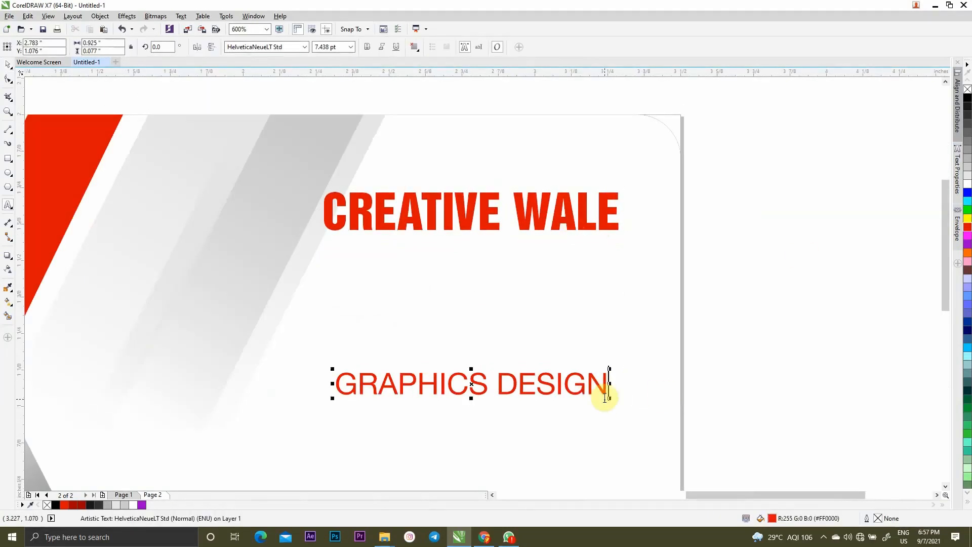
pyautogui.click(23, 63)
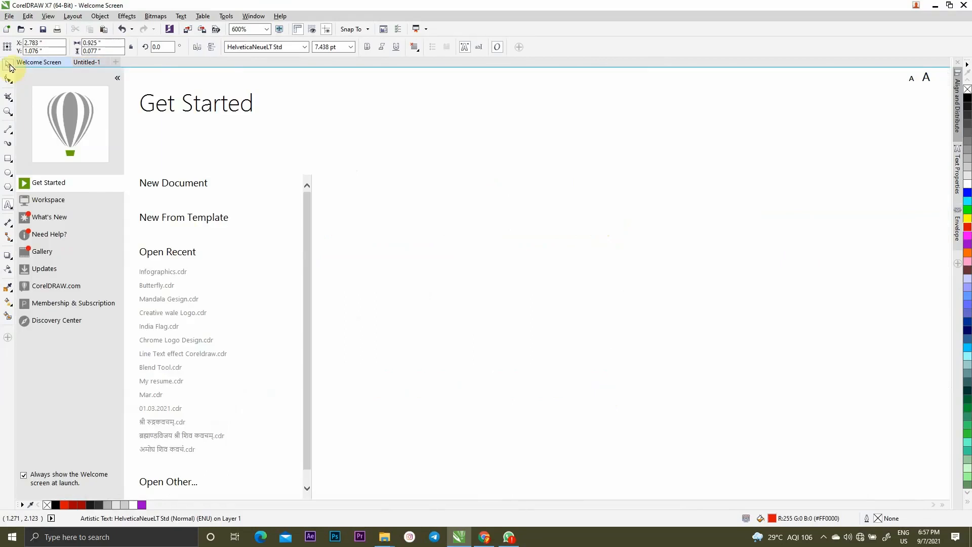
pyautogui.click(91, 64)
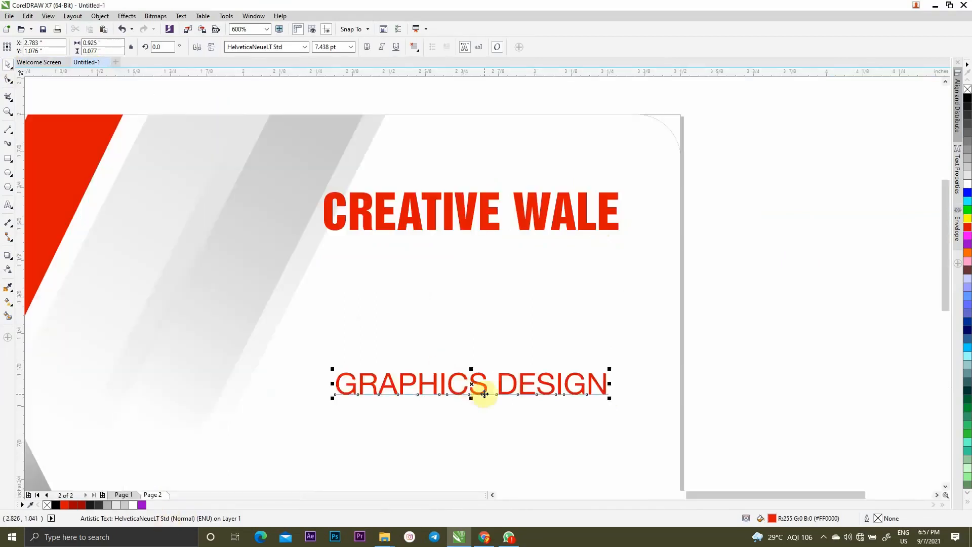
# - Move "GRAPHICS DESIGN" straight up so it sits closely beneath "CREATIVE WALE"
pyautogui.moveTo(482, 382); pyautogui.dragTo(480, 255)
pyautogui.keyDown('shift'); pyautogui.click(582, 227); pyautogui.keyUp('shift')
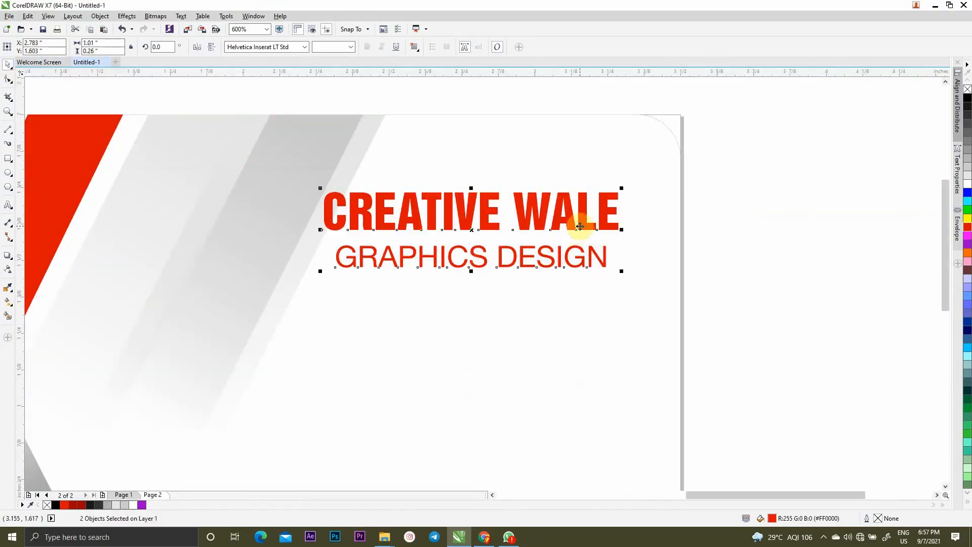
pyautogui.scroll(-1, 583, 245)
pyautogui.click(731, 285)
pyautogui.scroll(-1, 634, 284)
pyautogui.scroll(1, 602, 264)
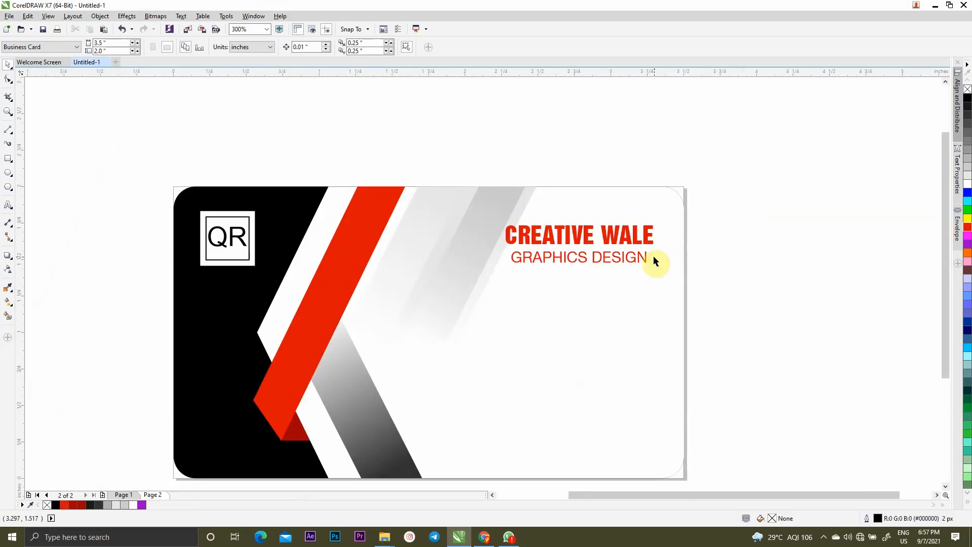
# - Change the text line "GRAPHICS DESIGN" to read "GRAPHIC DESIGNER"
pyautogui.doubleClick(652, 260)
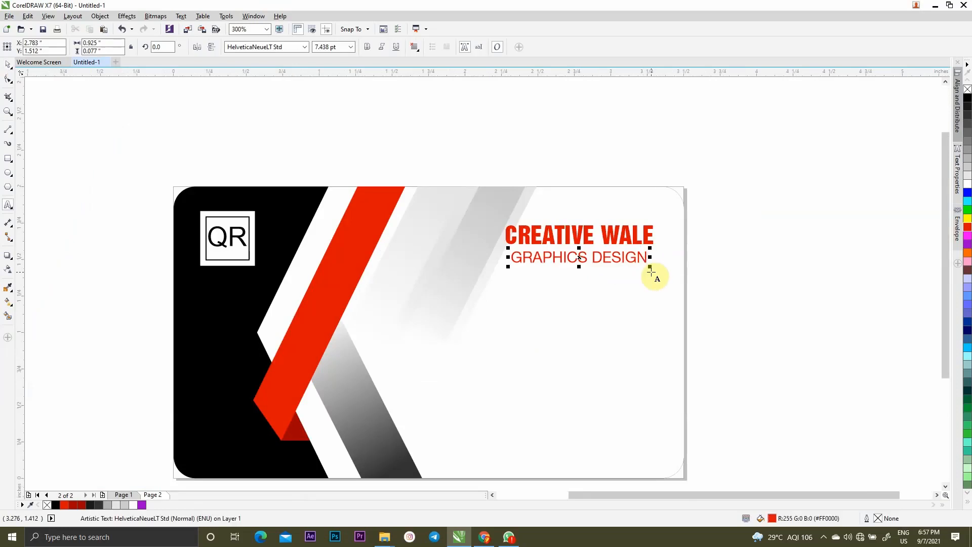
pyautogui.press('Escape')
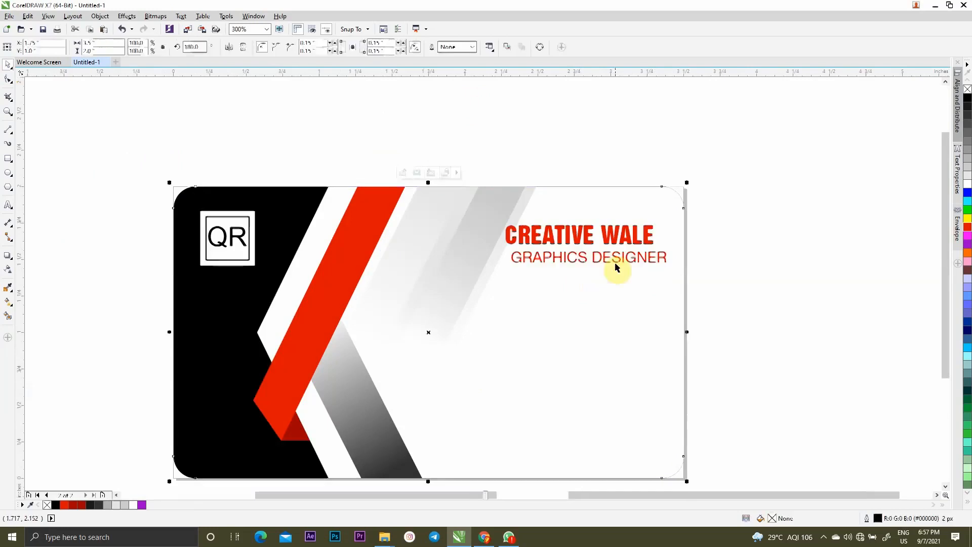
pyautogui.doubleClick(585, 258)
pyautogui.press('BackSpace')
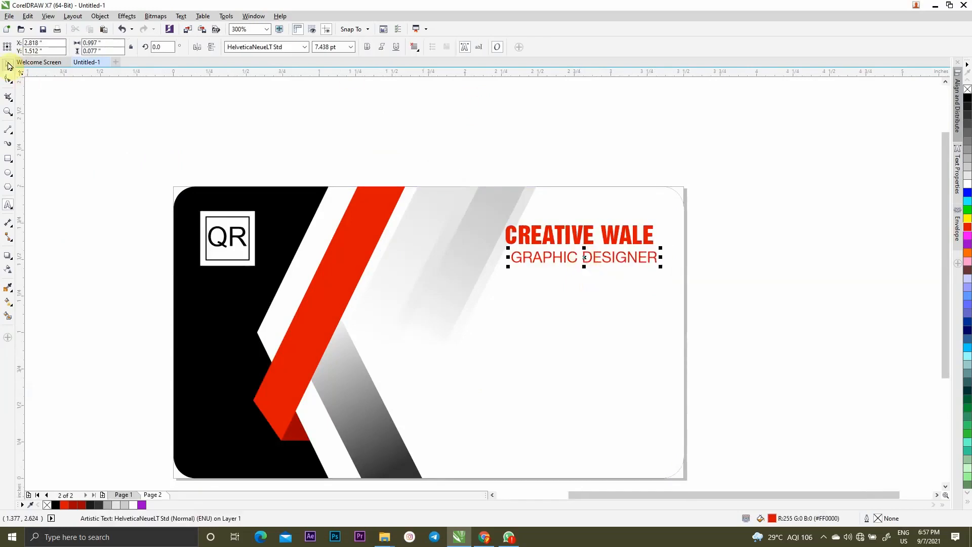
pyautogui.click(8, 64)
# - Center "GRAPHIC DESIGNER" beneath "CREATIVE WALE" and shrink it to about 6.2 pt
pyautogui.scroll(4, 558, 261)
pyautogui.keyDown('shift'); pyautogui.click(596, 200); pyautogui.keyUp('shift')
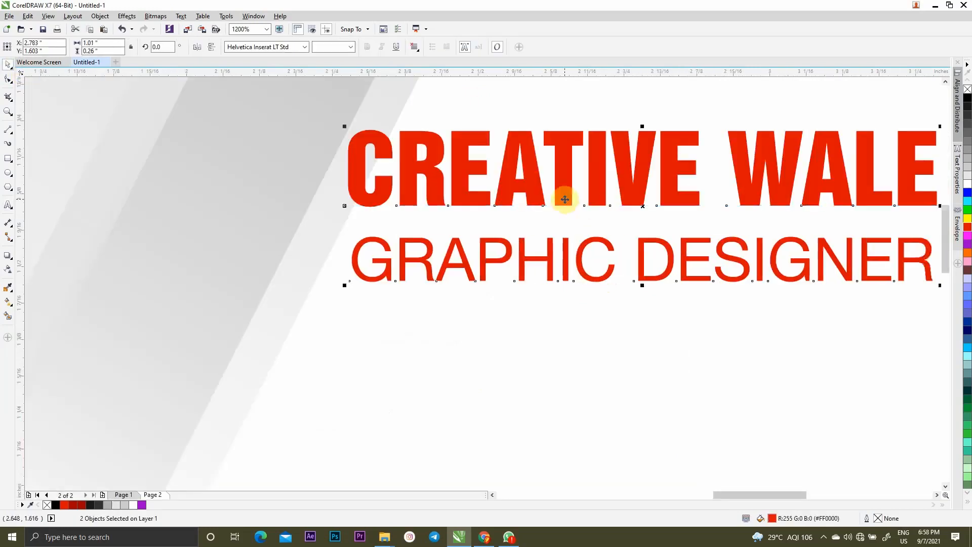
pyautogui.scroll(-4, 670, 211)
pyautogui.click(670, 213)
pyautogui.scroll(6, 646, 216)
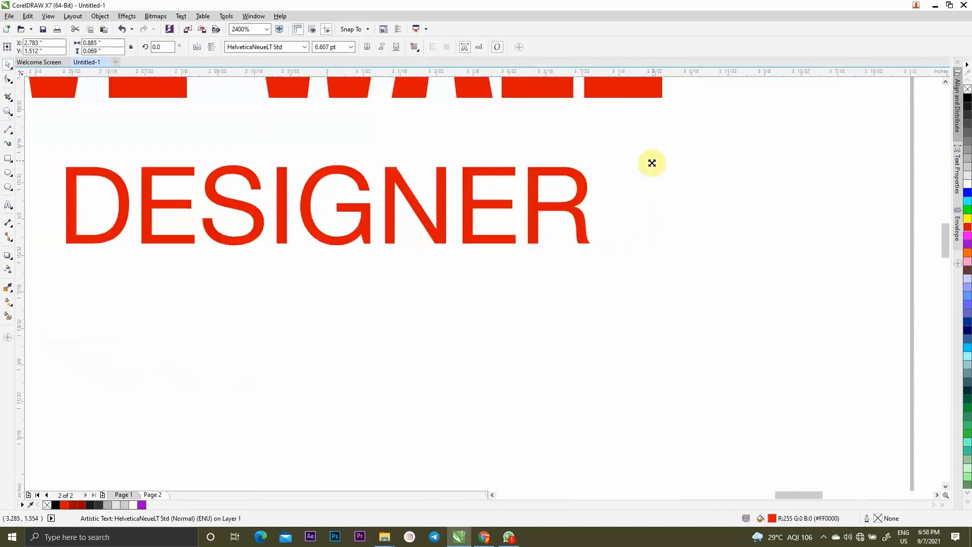
pyautogui.scroll(-1, 652, 163)
# - Align the right end of "GRAPHIC DESIGNER" with "CREATIVE WALE" and raise it closer to that line
pyautogui.keyDown('shift'); pyautogui.click(625, 126); pyautogui.keyUp('shift')
pyautogui.press('l')
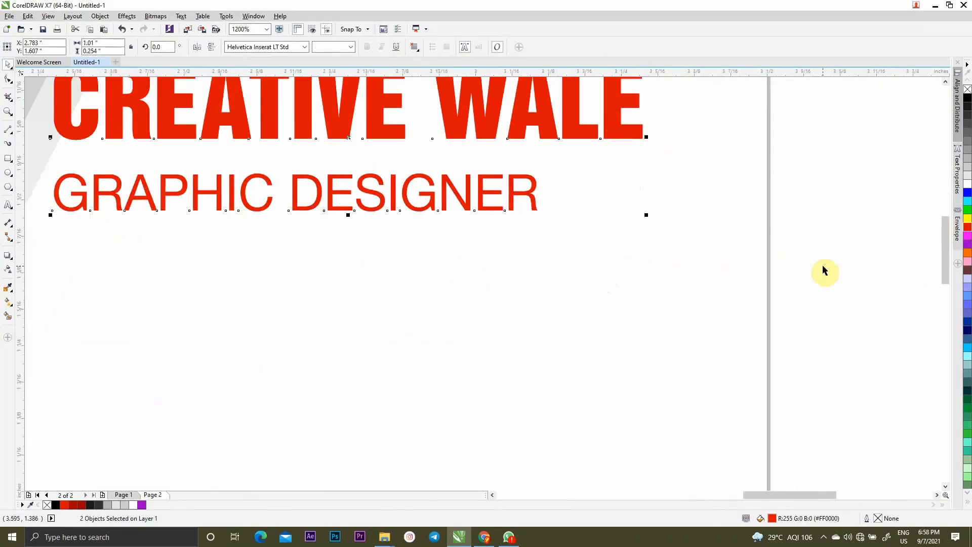
pyautogui.press('r')
pyautogui.click(630, 193)
pyautogui.moveTo(630, 193); pyautogui.dragTo(630, 181)
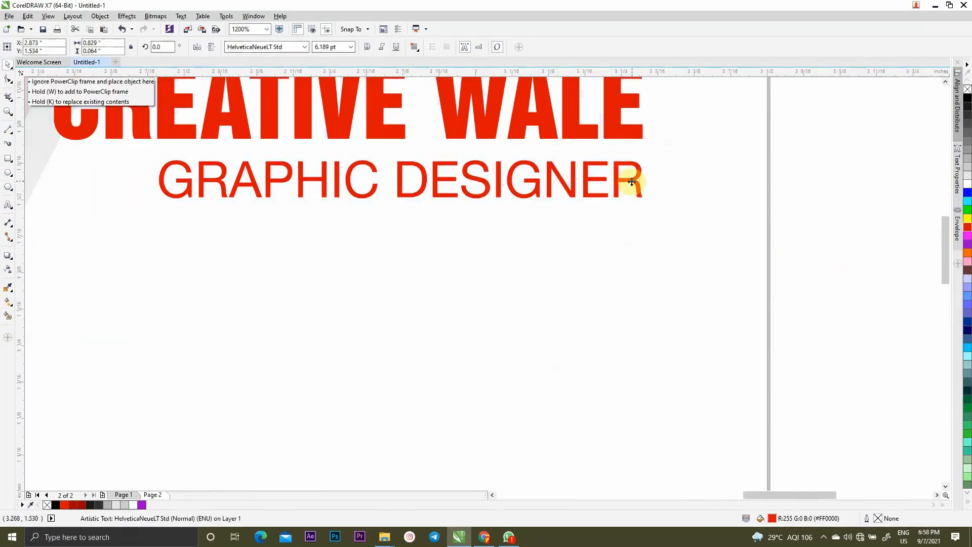
# - Fill the "GRAPHIC DESIGNER" text black
pyautogui.click(968, 99)
pyautogui.scroll(-2, 786, 200)
pyautogui.click(789, 233)
pyautogui.scroll(1, 790, 234)
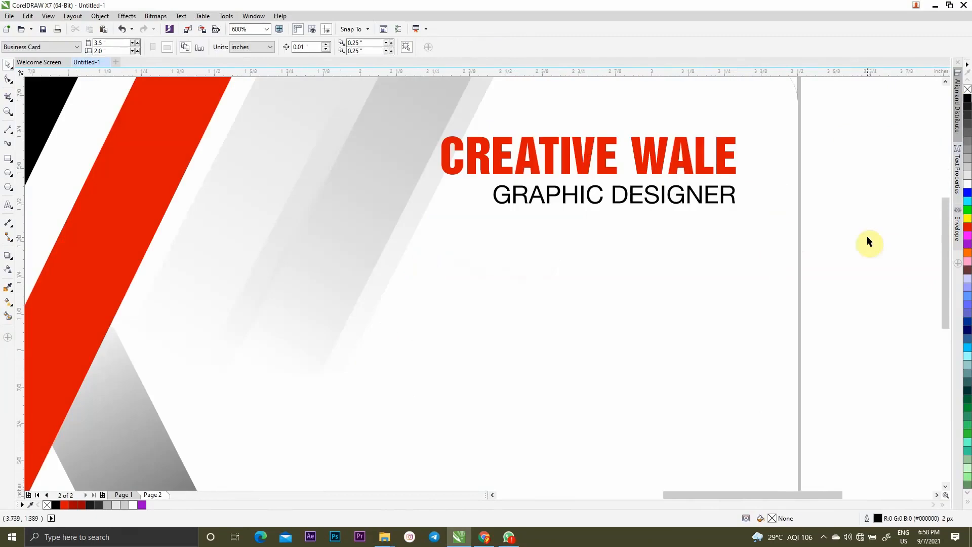
# - Draw a horizontal black line just beneath "GRAPHIC DESIGNER", shorter than the text and flush with its right end
pyautogui.click(8, 130)
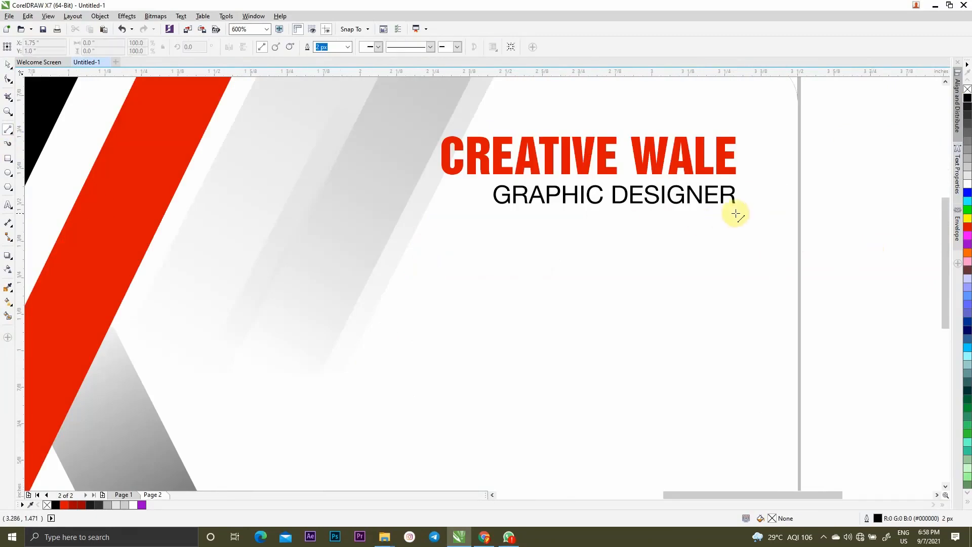
pyautogui.moveTo(736, 213); pyautogui.dragTo(544, 223)
pyautogui.click(8, 64)
pyautogui.click(723, 205)
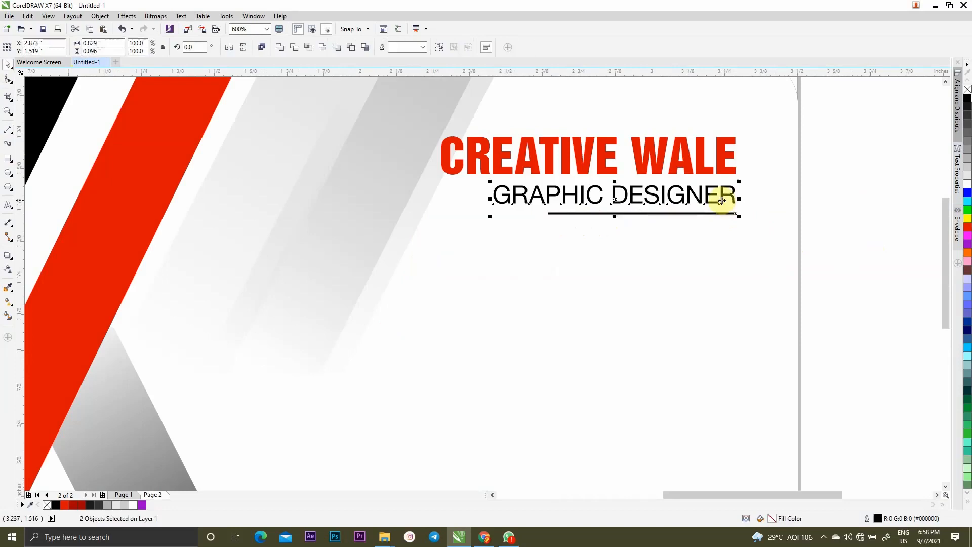
pyautogui.click(771, 252)
pyautogui.moveTo(840, 116); pyautogui.dragTo(431, 234)
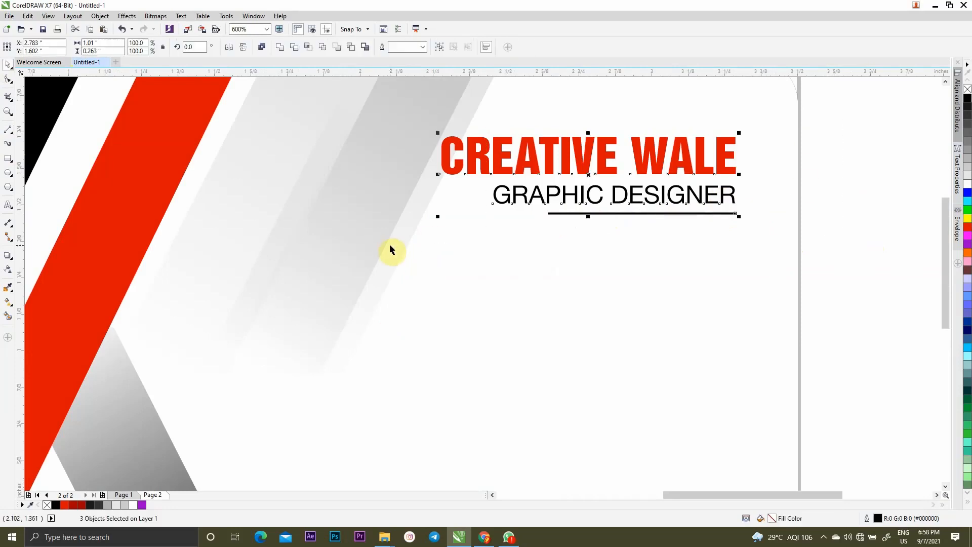
pyautogui.click(723, 260)
pyautogui.click(735, 213)
pyautogui.click(717, 241)
pyautogui.scroll(-2, 717, 241)
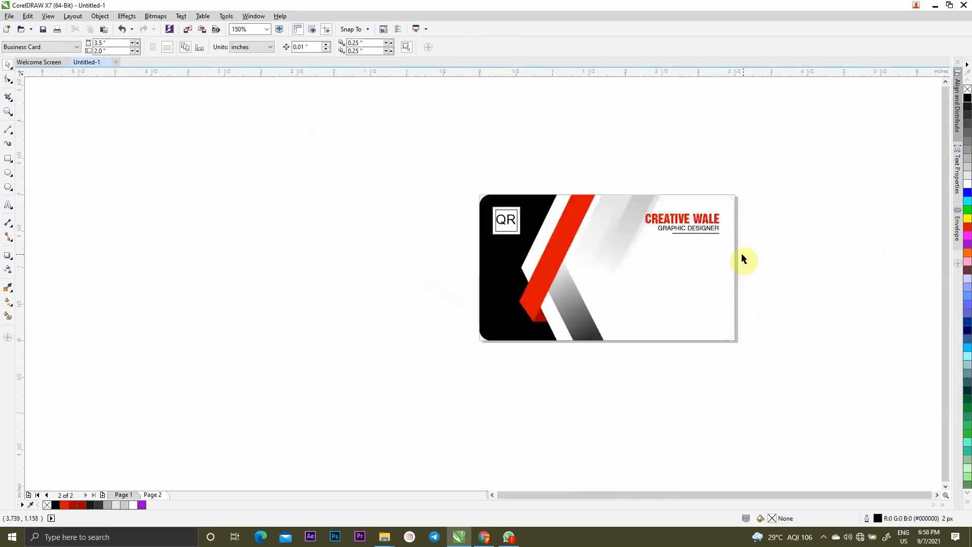
pyautogui.scroll(1, 740, 254)
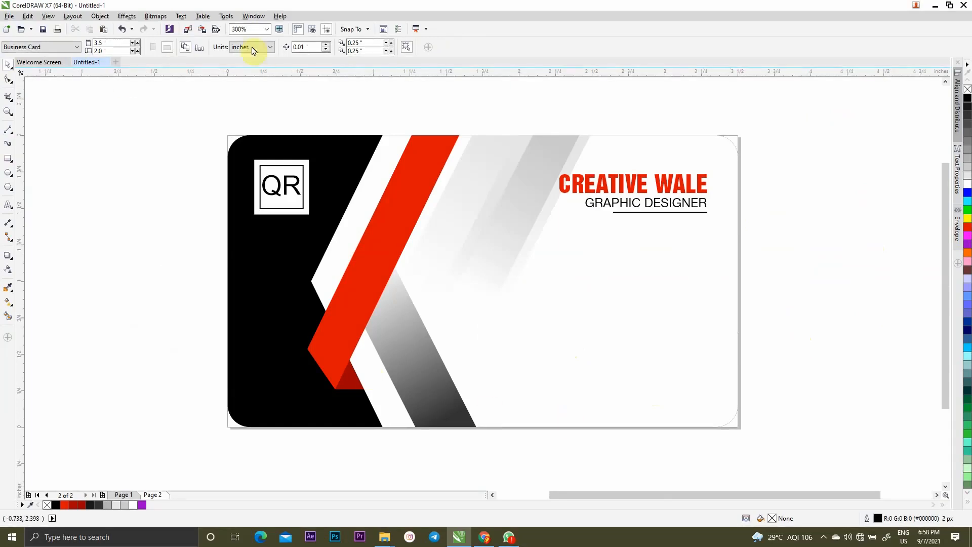
# - Draw a teardrop shape about 0.177 × 0.292 in outside the card's right edge and flip it upside down
pyautogui.click(13, 191)
pyautogui.click(30, 253)
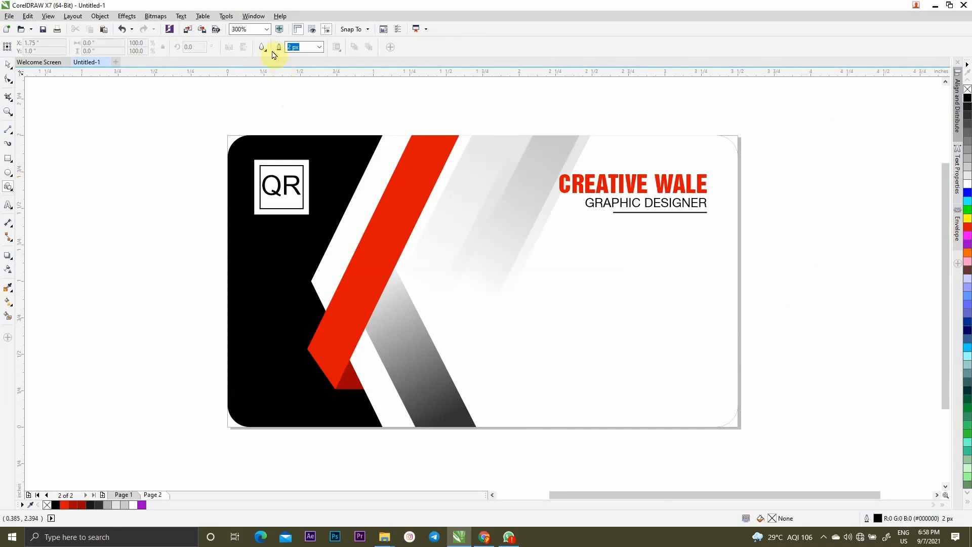
pyautogui.moveTo(793, 236); pyautogui.dragTo(820, 278)
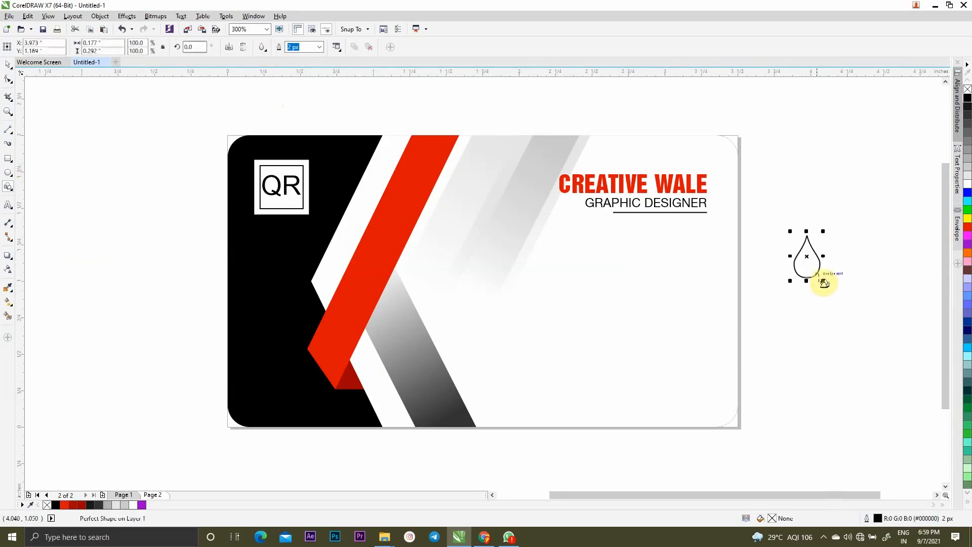
pyautogui.click(7, 66)
pyautogui.scroll(1, 825, 252)
pyautogui.click(811, 274)
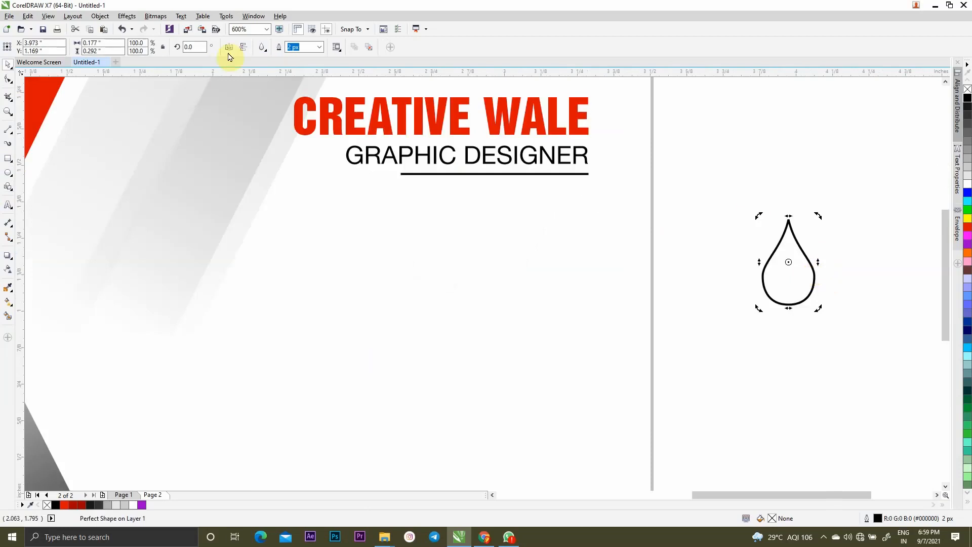
# - Move the inverted teardrop onto the card below the black line and scale it to about 0.134 × 0.22 in
pyautogui.moveTo(774, 244); pyautogui.dragTo(564, 254)
pyautogui.scroll(-1, 566, 251)
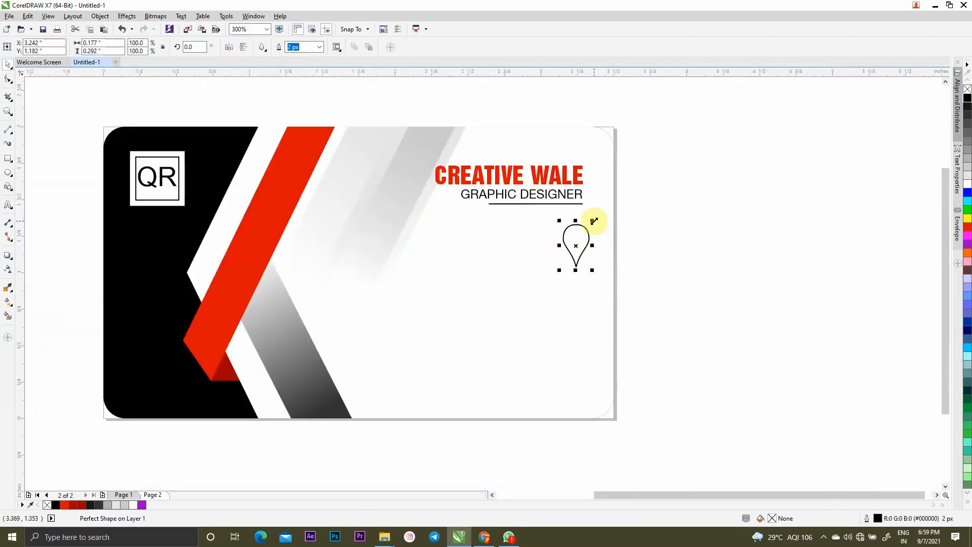
pyautogui.moveTo(595, 221); pyautogui.dragTo(584, 223)
pyautogui.scroll(3, 582, 227)
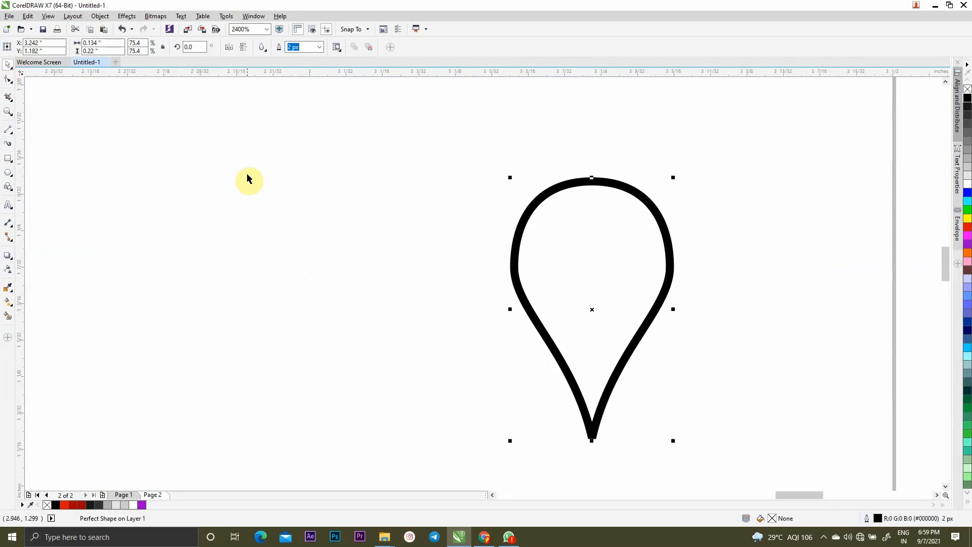
# - Convert the teardrop to curves, straighten its two lower sides and pull the tip slightly downward into a map pin
pyautogui.hotkey('ctrl', 'q')
pyautogui.click(7, 80)
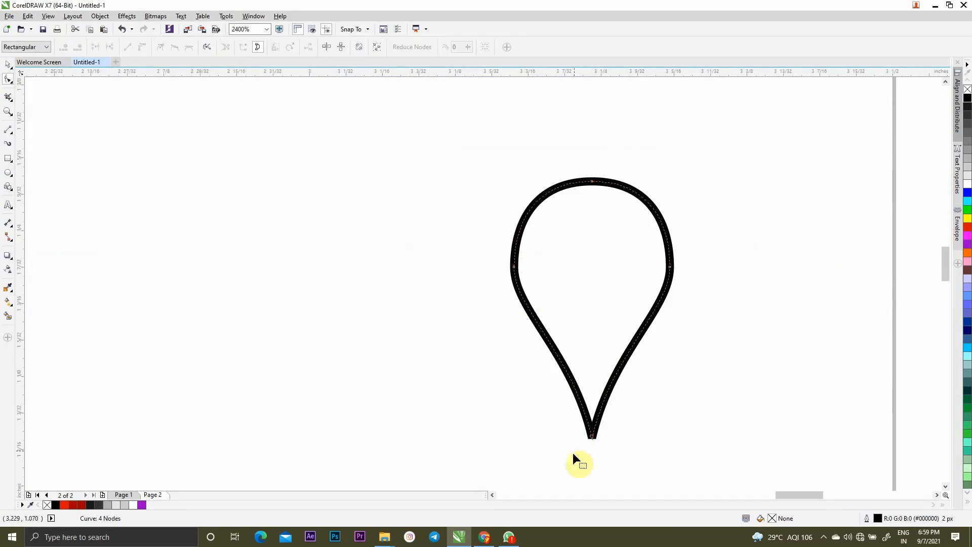
pyautogui.moveTo(573, 453); pyautogui.dragTo(601, 416)
pyautogui.moveTo(573, 354); pyautogui.dragTo(625, 375)
pyautogui.moveTo(596, 439); pyautogui.dragTo(593, 452)
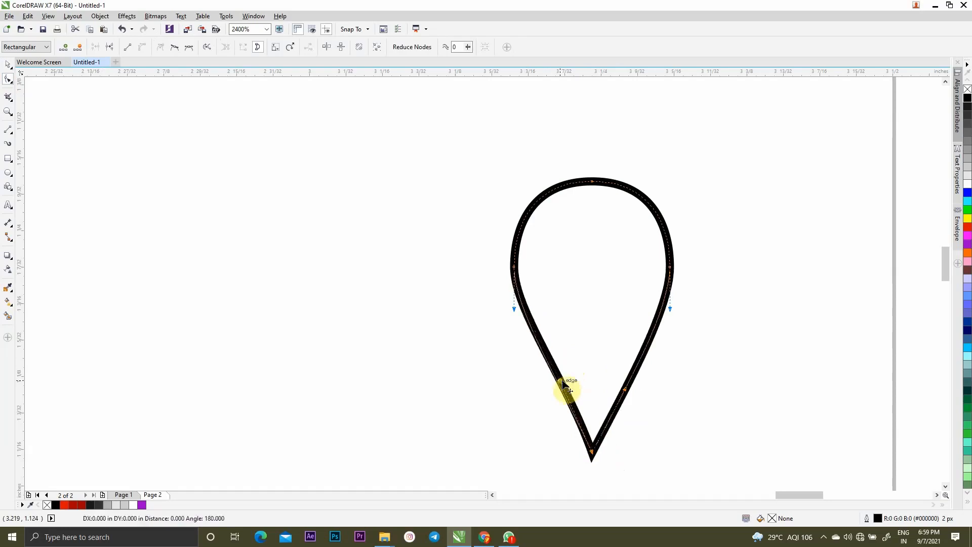
pyautogui.scroll(-5, 588, 372)
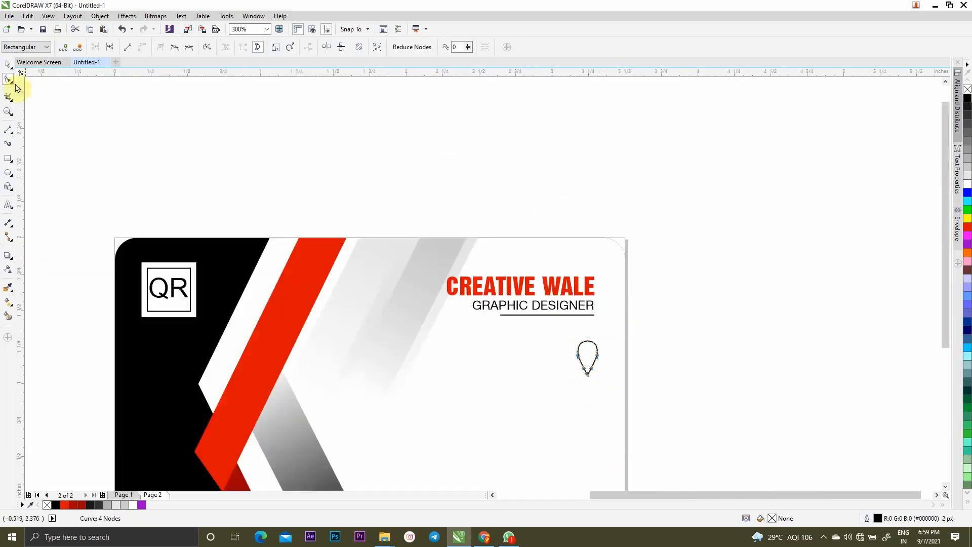
# - Draw a circle about 0.061 in wide, centered in the upper part of the map pin
pyautogui.click(642, 330)
pyautogui.scroll(2, 605, 356)
pyautogui.click(9, 172)
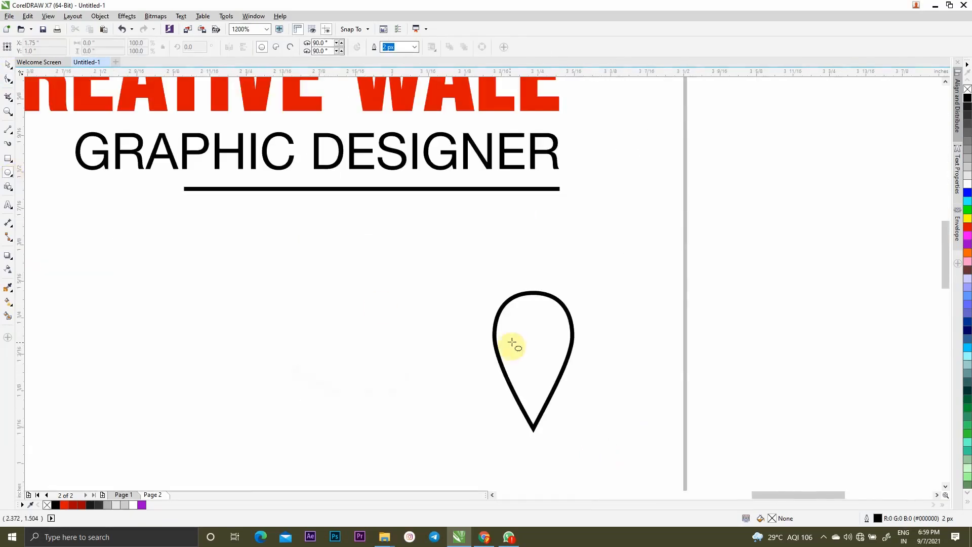
pyautogui.scroll(1, 515, 343)
pyautogui.scroll(-1, 568, 310)
pyautogui.moveTo(572, 306)
pyautogui.mouseDown()
pyautogui.moveTo(582, 330)
pyautogui.moveTo(577, 319)
pyautogui.mouseUp()
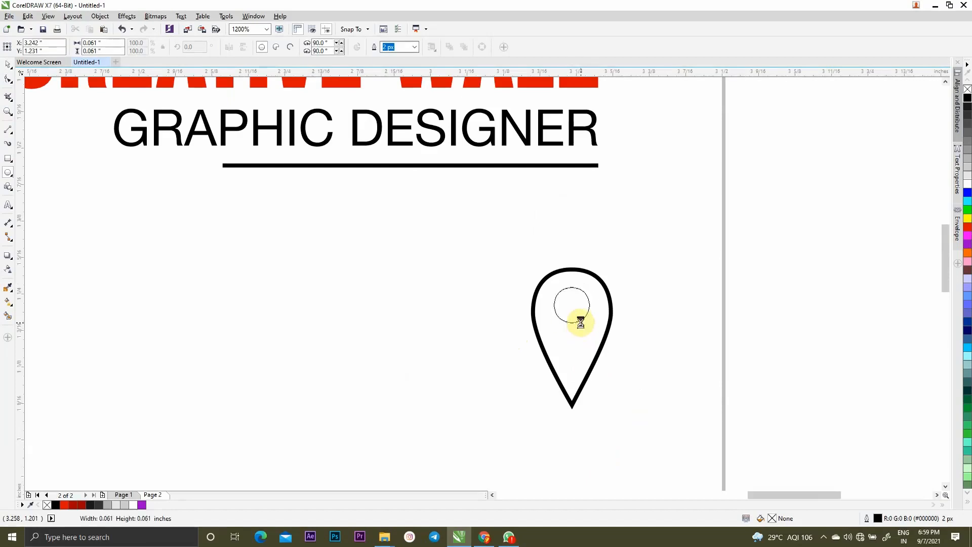
# - Fill the map pin red and its inner circle white, and remove both outlines
pyautogui.click(609, 314)
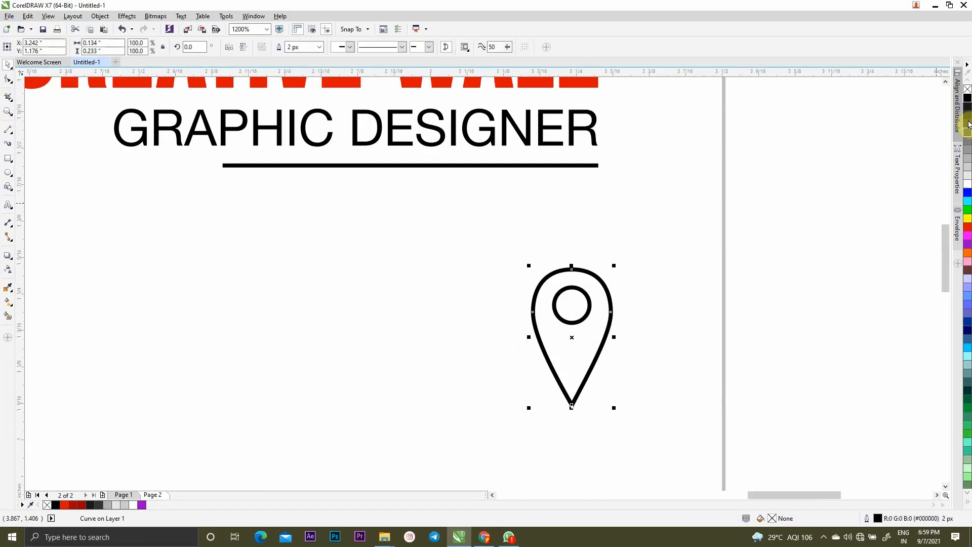
pyautogui.click(967, 227)
pyautogui.rightClick(968, 90)
pyautogui.click(919, 195)
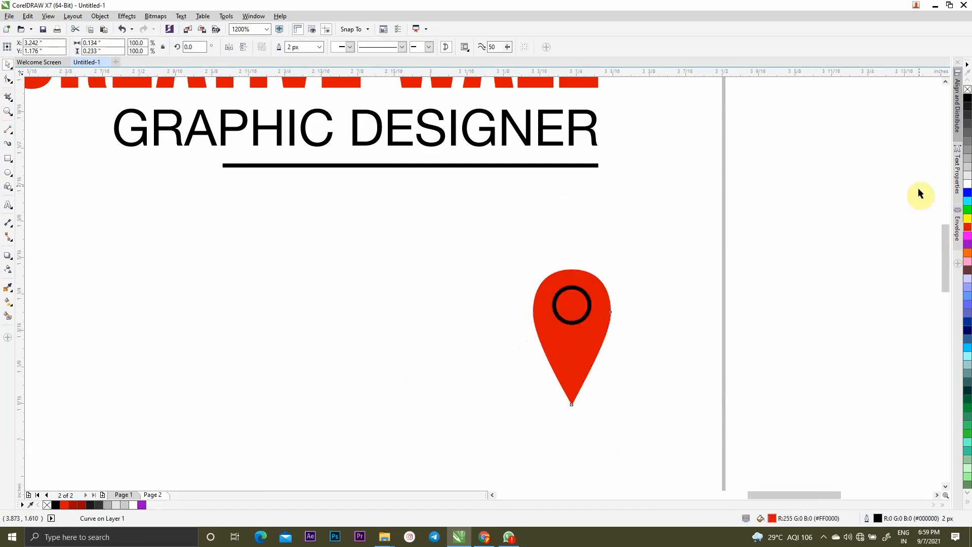
pyautogui.click(588, 318)
pyautogui.click(967, 184)
pyautogui.rightClick(967, 89)
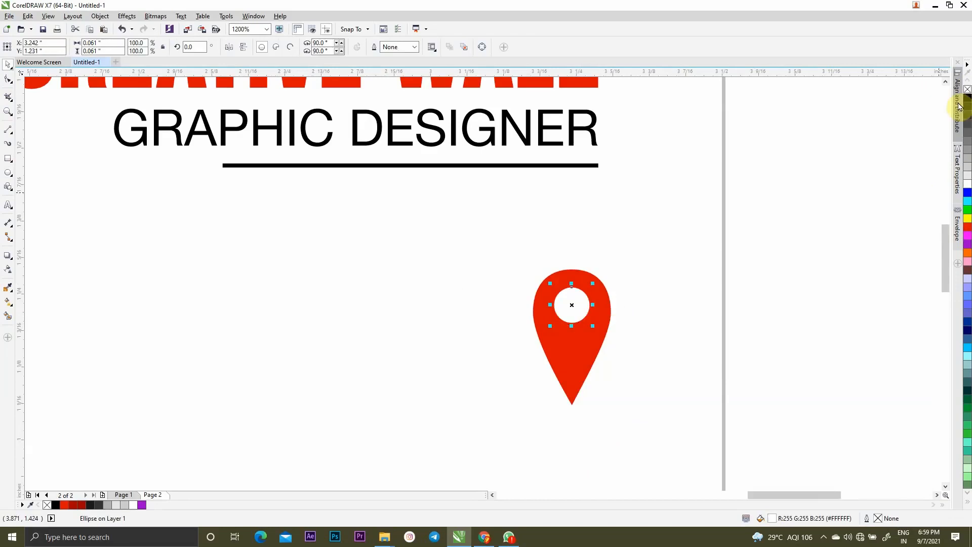
# - Cut the circle out of the map pin by subtracting the front object from the back one
pyautogui.click(580, 346)
pyautogui.keyDown('shift'); pyautogui.click(583, 307); pyautogui.keyUp('shift')
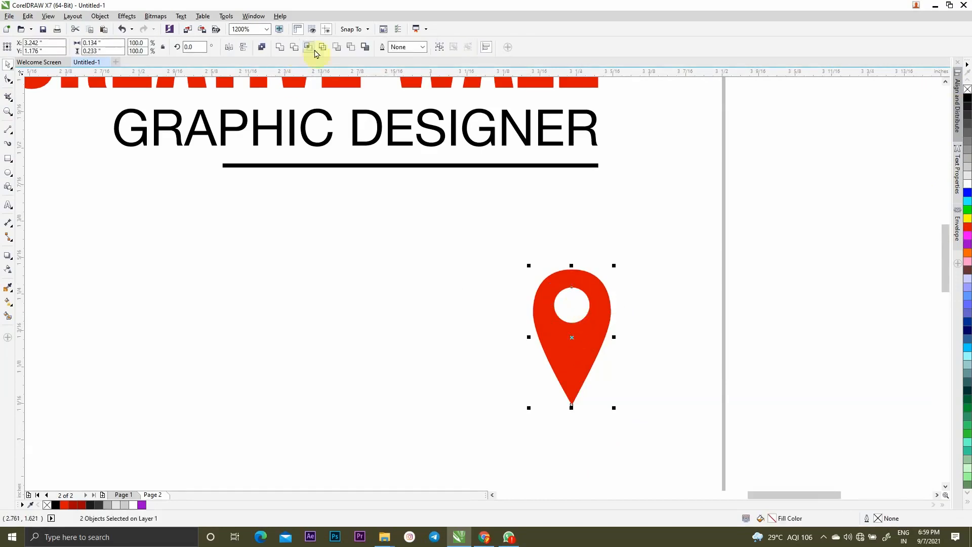
pyautogui.click(351, 47)
pyautogui.click(664, 287)
pyautogui.scroll(-2, 565, 296)
# - Scale the map pin to about 0.107 × 0.186 in and place it below the right end of the black line
pyautogui.click(572, 307)
pyautogui.scroll(1, 572, 308)
pyautogui.scroll(-1, 558, 263)
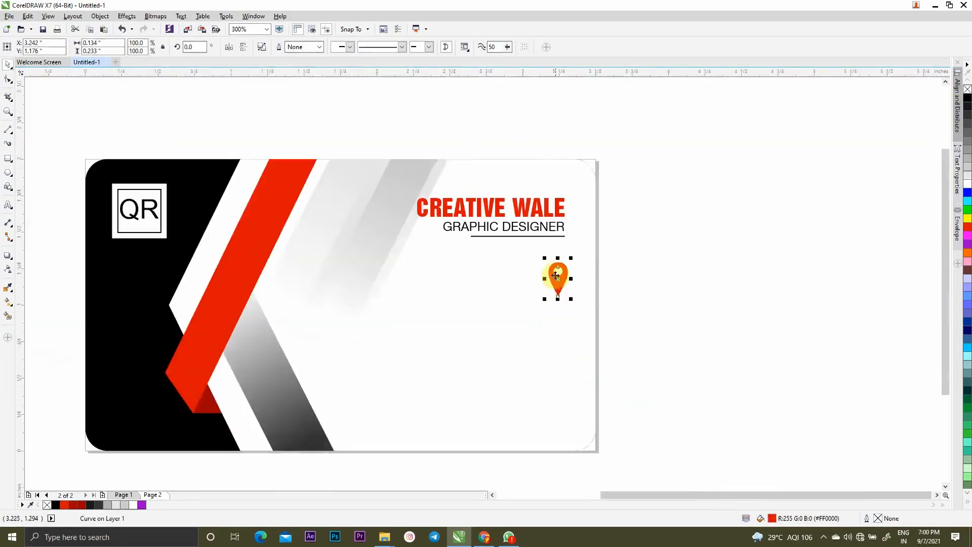
pyautogui.moveTo(558, 278)
pyautogui.mouseDown()
pyautogui.moveTo(553, 284)
pyautogui.moveTo(562, 271)
pyautogui.mouseUp()
pyautogui.scroll(-1, 524, 315)
pyautogui.scroll(1, 539, 304)
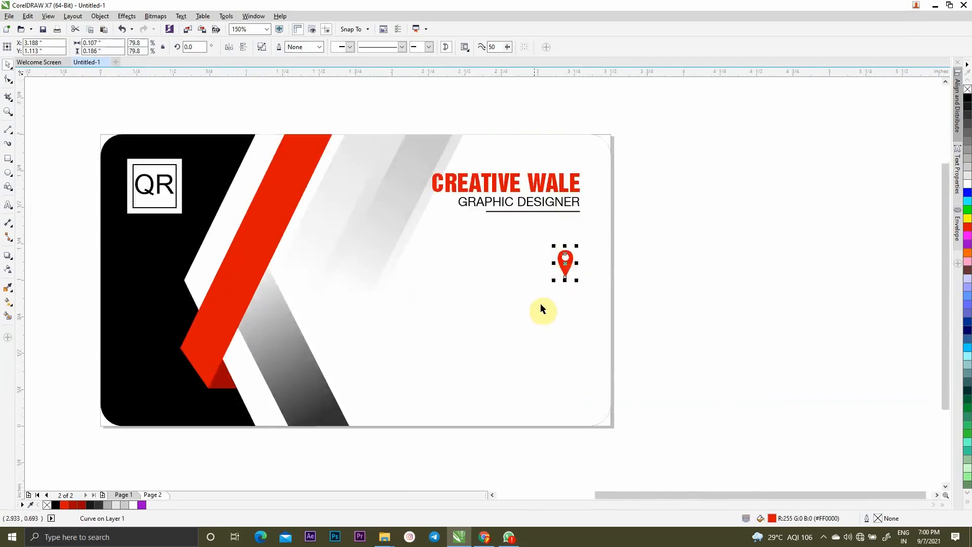
pyautogui.scroll(1, 566, 277)
pyautogui.scroll(-1, 566, 271)
pyautogui.click(645, 269)
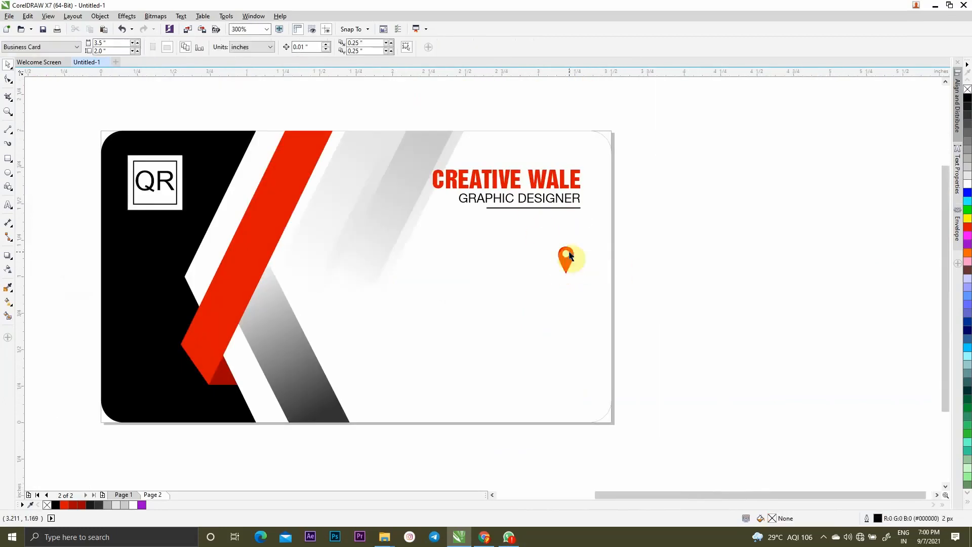
pyautogui.click(566, 271)
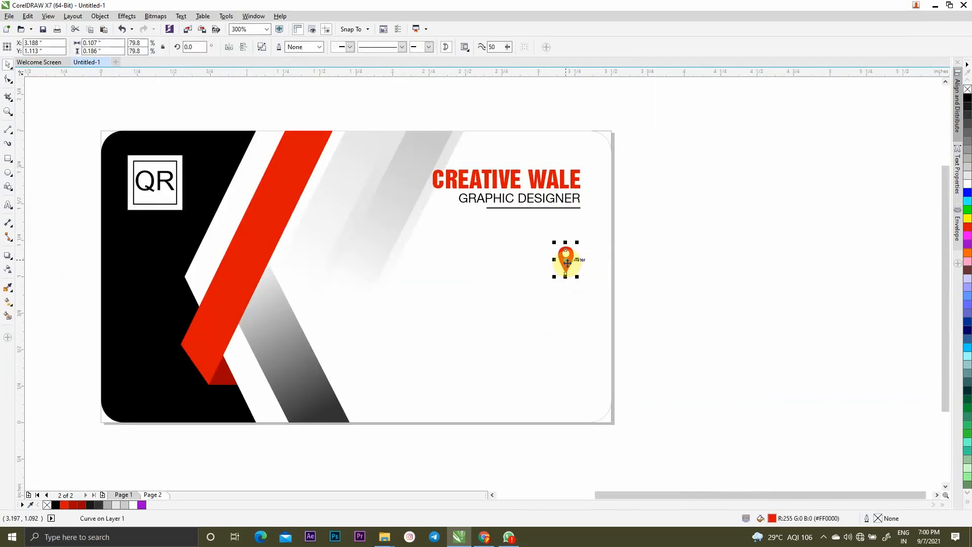
# - Draw a horizontal rectangle about 0.792 × 0.163 in on the blank area right of the card
pyautogui.click(9, 158)
pyautogui.scroll(1, 582, 336)
pyautogui.scroll(-1, 492, 294)
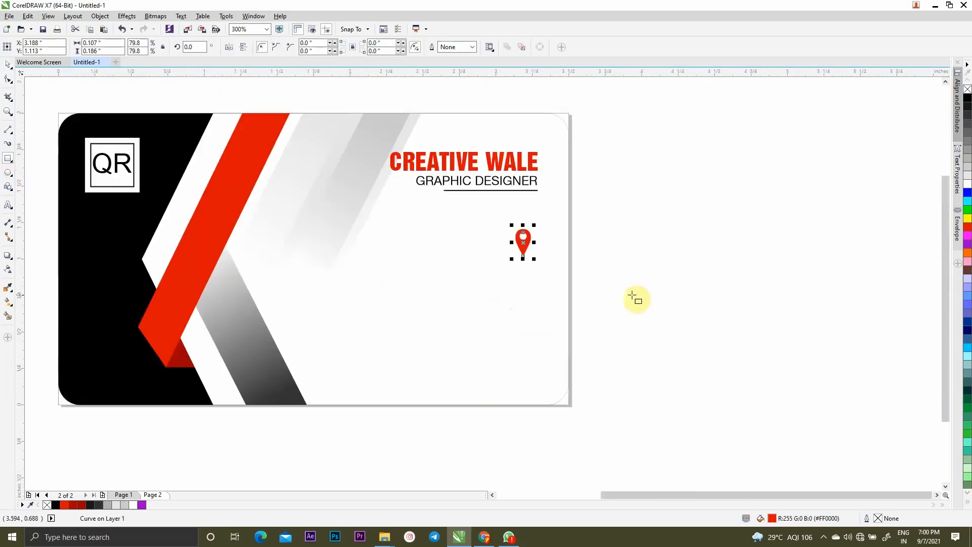
pyautogui.moveTo(654, 293); pyautogui.dragTo(770, 318)
pyautogui.scroll(1, 777, 310)
pyautogui.click(8, 79)
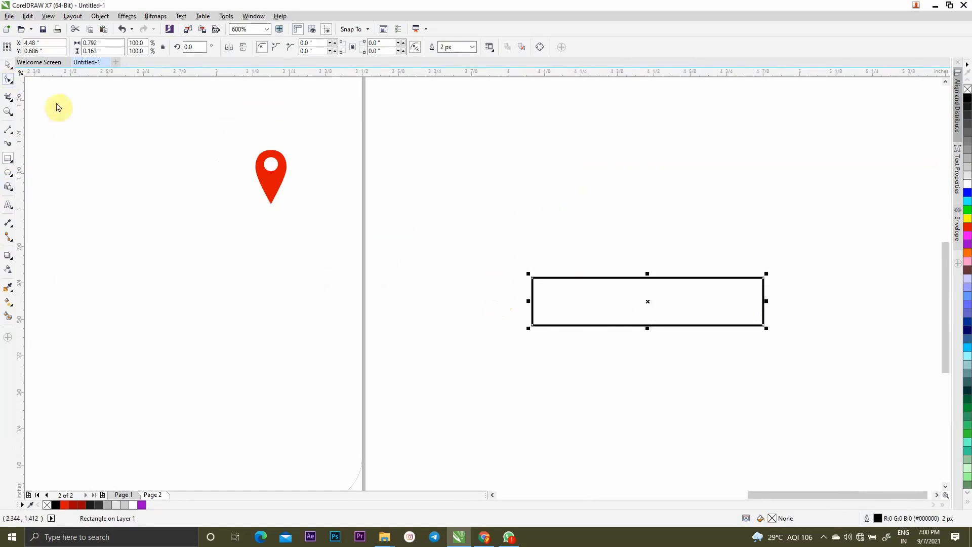
# - Convert the rectangle to curves and bend its lower and upper edges downward into matching shallow arcs
pyautogui.hotkey('ctrl', 'q')
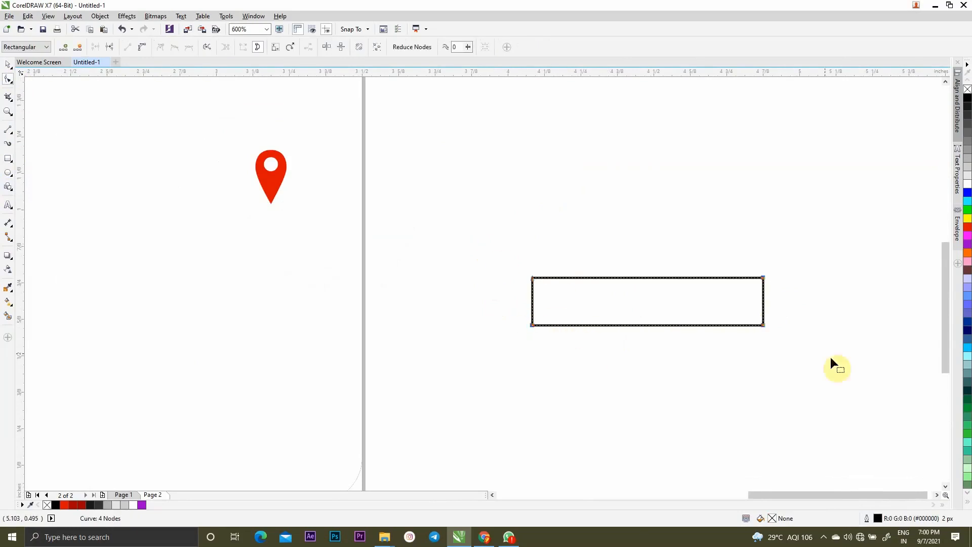
pyautogui.moveTo(610, 325); pyautogui.dragTo(613, 340)
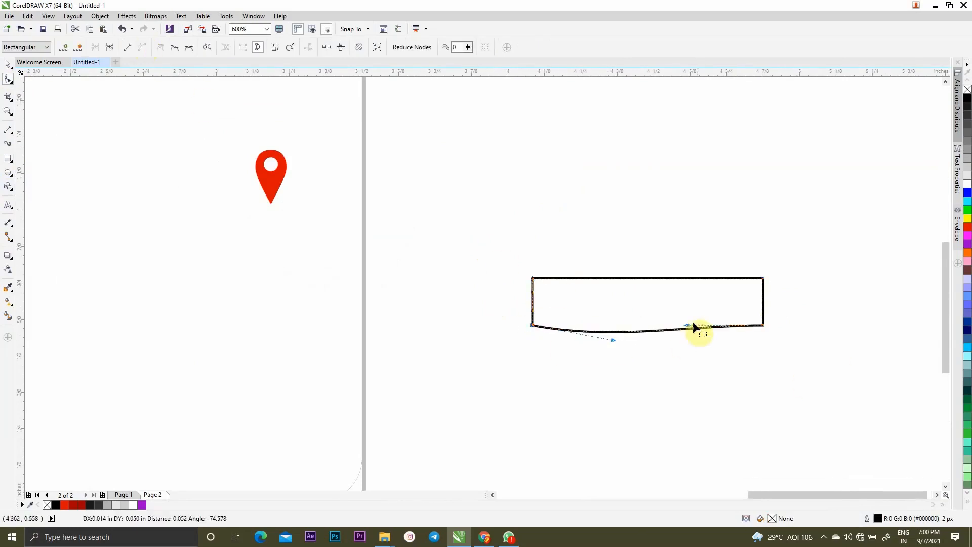
pyautogui.moveTo(688, 326); pyautogui.dragTo(694, 345)
pyautogui.moveTo(614, 340); pyautogui.dragTo(614, 348)
pyautogui.moveTo(499, 250); pyautogui.dragTo(610, 299)
pyautogui.moveTo(687, 278); pyautogui.dragTo(694, 298)
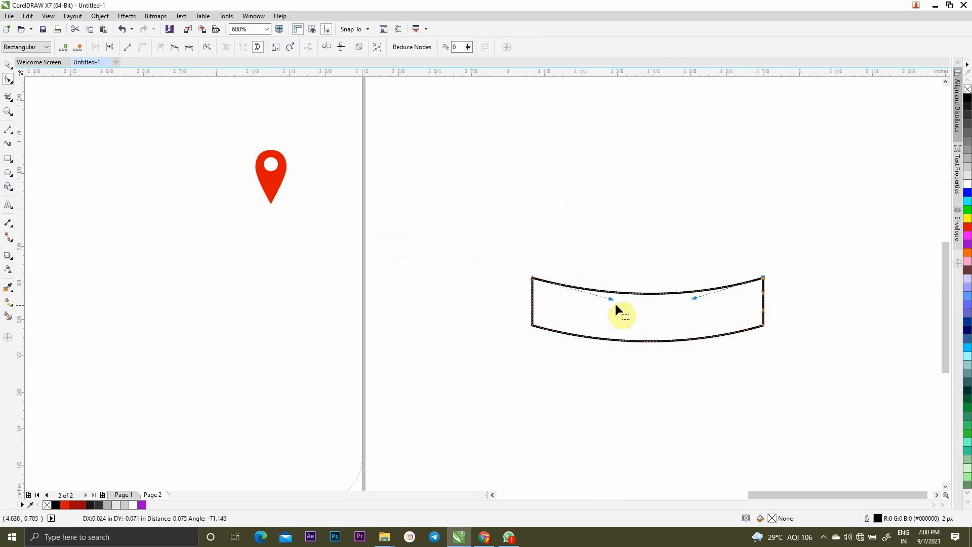
pyautogui.moveTo(611, 298); pyautogui.dragTo(610, 302)
pyautogui.click(8, 64)
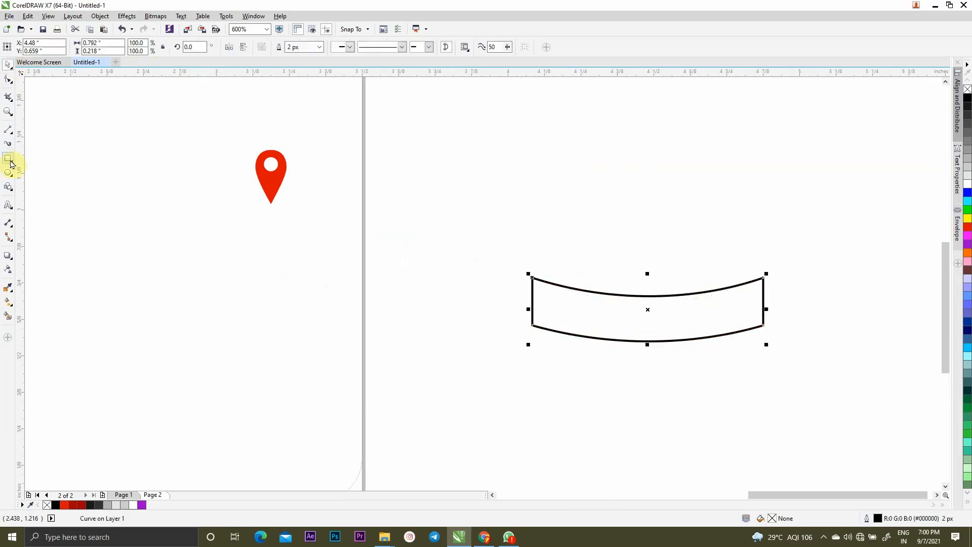
# - Draw a circle about 0.233 in across over the curved bar's left end and duplicate it onto the right end
pyautogui.click(8, 173)
pyautogui.moveTo(525, 282); pyautogui.dragTo(575, 332)
pyautogui.click(8, 64)
pyautogui.scroll(1, 517, 304)
pyautogui.moveTo(564, 294); pyautogui.dragTo(739, 291)
pyautogui.scroll(-1, 485, 294)
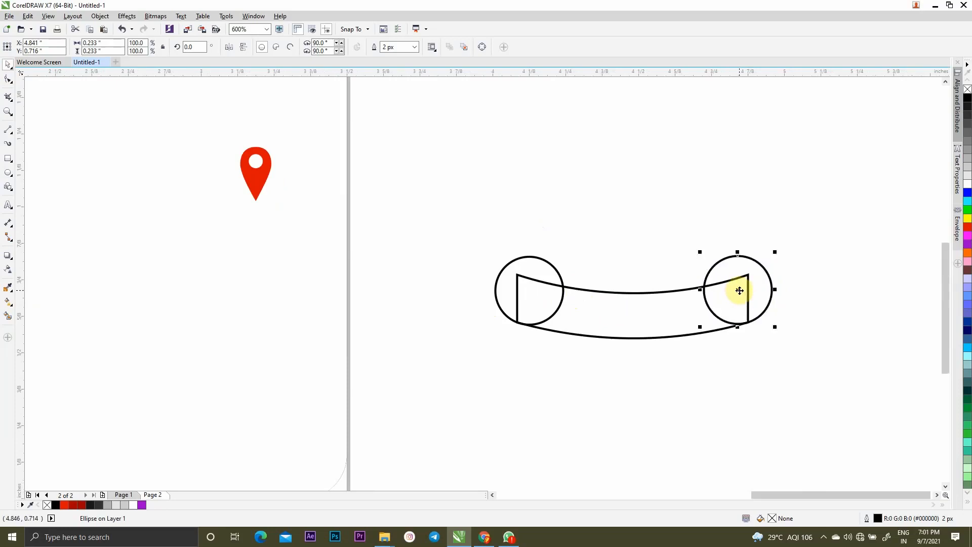
# - Weld the curved bar and both end circles into a single telephone handset shape
pyautogui.scroll(1, 740, 291)
pyautogui.keyDown('shift'); pyautogui.click(385, 302); pyautogui.keyUp('shift')
pyautogui.keyDown('shift'); pyautogui.click(439, 291); pyautogui.keyUp('shift')
pyautogui.click(287, 47)
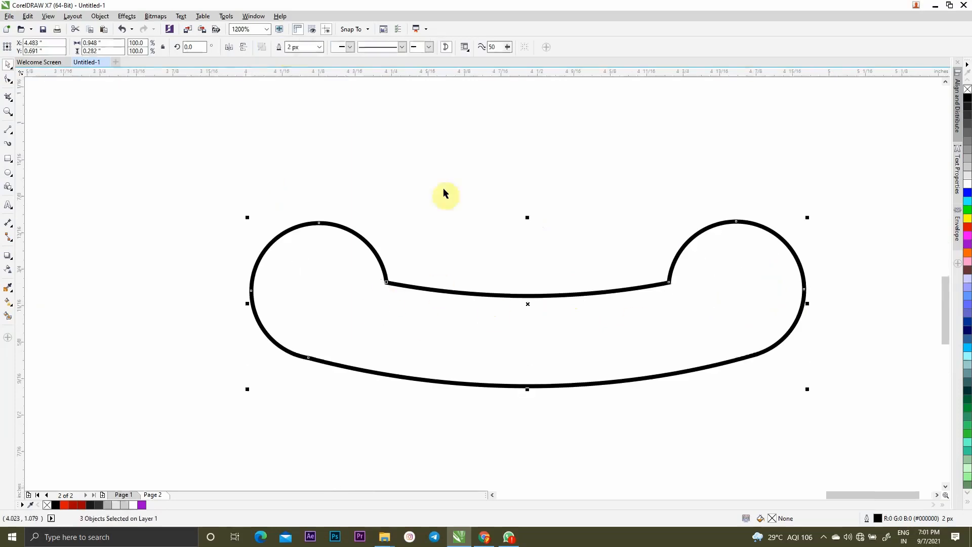
# - Fill the handset shape red and remove its outline
pyautogui.scroll(-2, 560, 254)
pyautogui.click(968, 234)
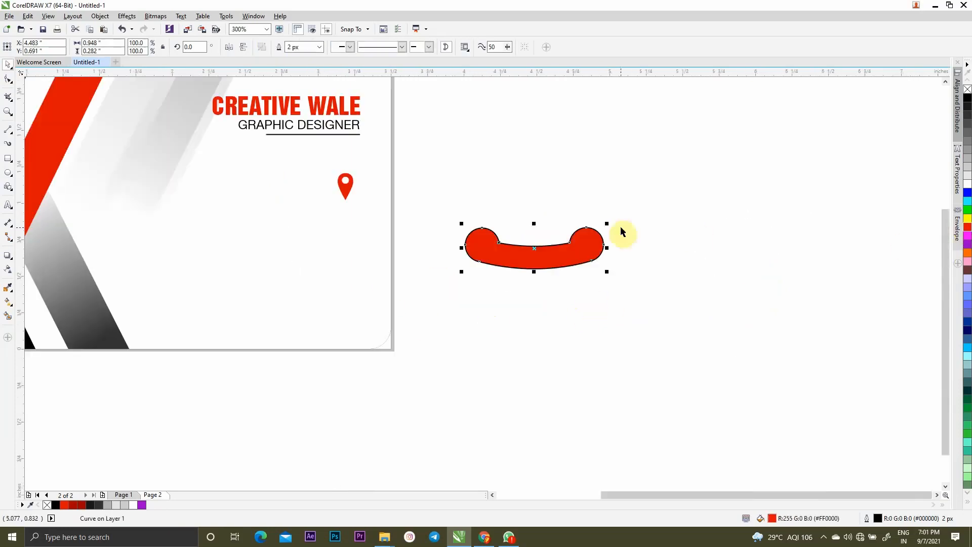
pyautogui.rightClick(968, 91)
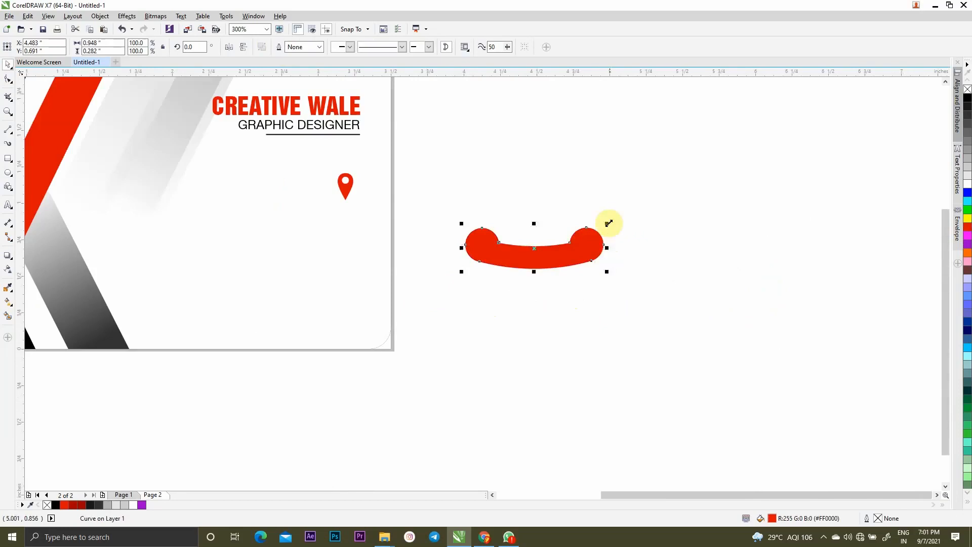
# - Scale the handset down to about 0.108 × 0.16 in, rotate it to about 299° and place it below the map pin
pyautogui.moveTo(610, 222); pyautogui.dragTo(251, 215)
pyautogui.scroll(1, 469, 274)
pyautogui.scroll(-2, 293, 212)
pyautogui.scroll(2, 252, 196)
pyautogui.moveTo(386, 271); pyautogui.dragTo(397, 289)
pyautogui.scroll(-1, 392, 268)
# - Shrink the handset slightly so that it matches the map pin above it
pyautogui.keyDown('shift'); pyautogui.click(395, 214); pyautogui.keyUp('shift')
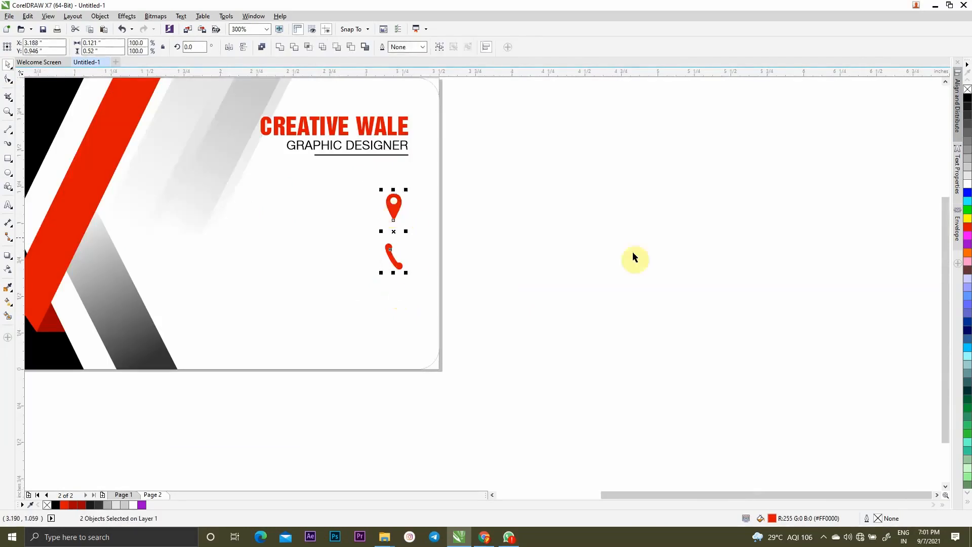
pyautogui.click(397, 267)
pyautogui.scroll(1, 400, 271)
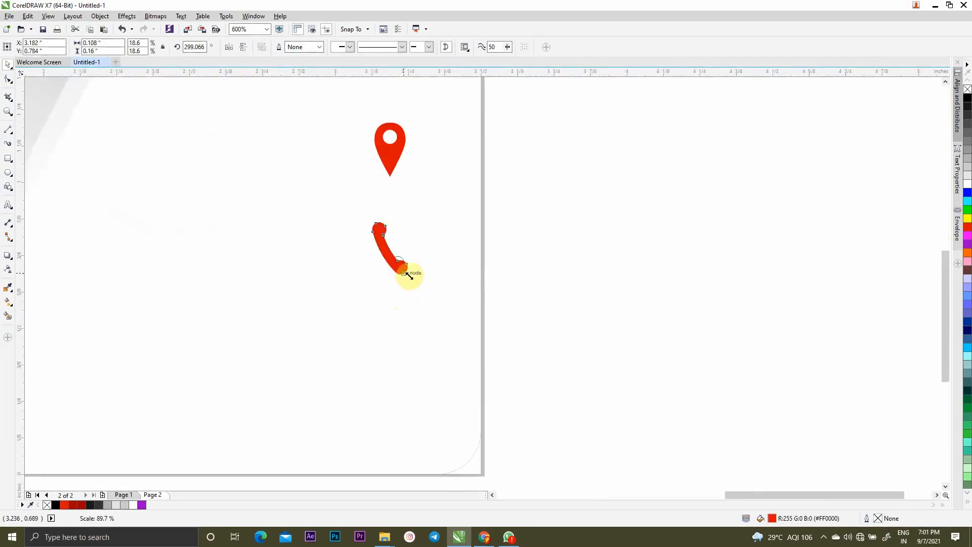
pyautogui.scroll(2, 405, 268)
pyautogui.scroll(-1, 458, 260)
pyautogui.moveTo(449, 255); pyautogui.dragTo(446, 244)
pyautogui.scroll(-1, 446, 243)
pyautogui.click(555, 266)
pyautogui.scroll(-2, 541, 263)
pyautogui.scroll(2, 599, 248)
pyautogui.scroll(-1, 521, 276)
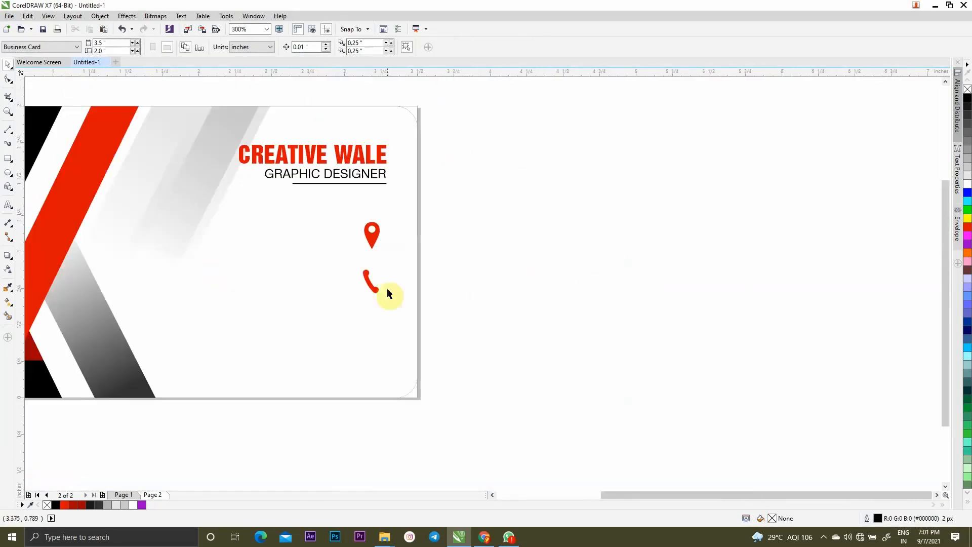
# - Draw a rectangle about 0.858 × 0.549 in right of the card and round its corners to 0.1 in
pyautogui.press('F6')
pyautogui.moveTo(560, 262); pyautogui.dragTo(687, 342)
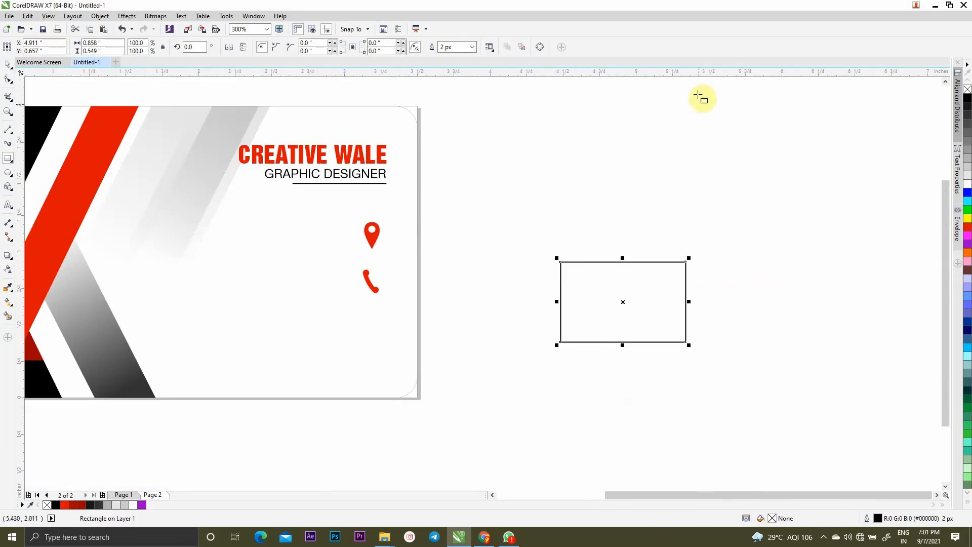
pyautogui.click(334, 43)
pyautogui.click(335, 43)
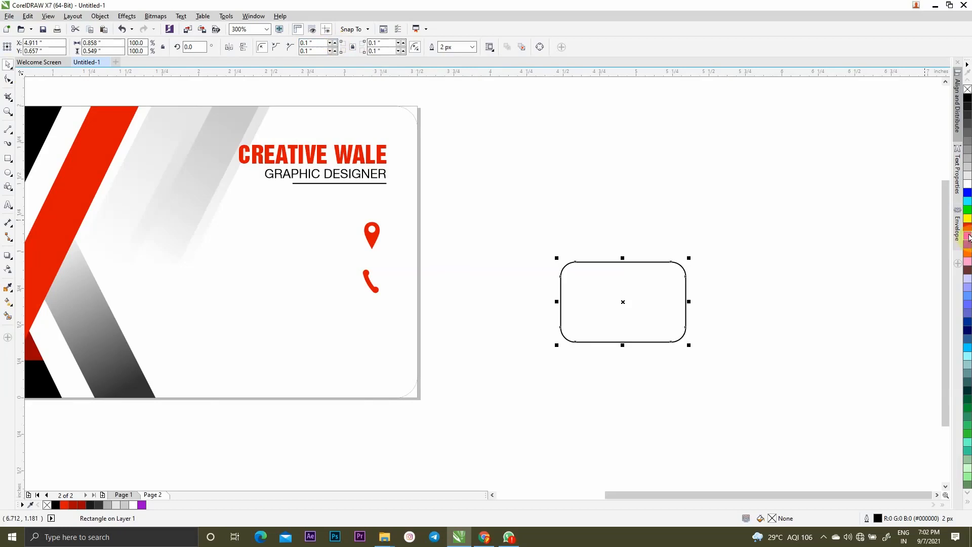
# - Fill the rounded rectangle red and remove its outline
pyautogui.click(968, 236)
pyautogui.rightClick(968, 90)
pyautogui.press('Escape')
# - Draw a closed trapezoid about 0.979 × 0.405 in with the Pen tool over the red rectangle's lower half, extending past its bottom edge
pyautogui.scroll(2, 655, 312)
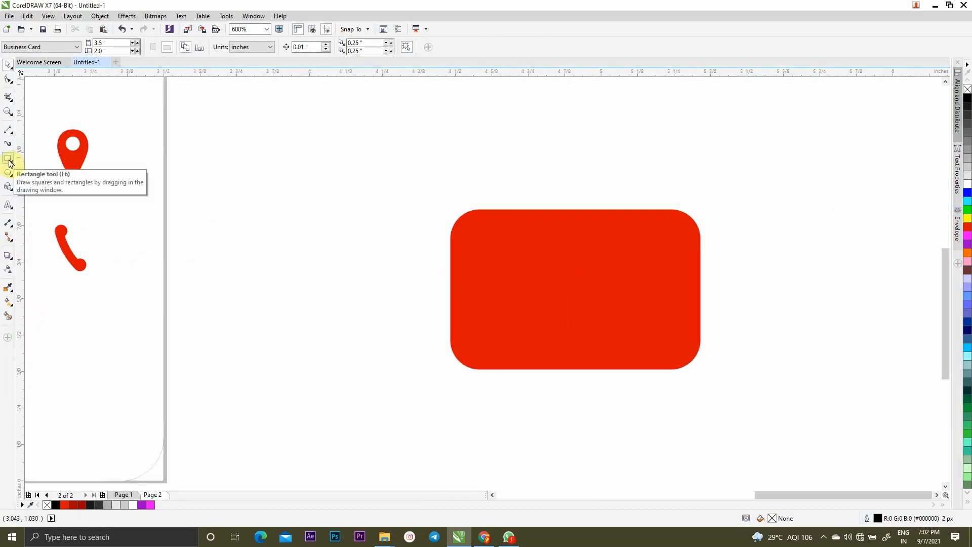
pyautogui.click(9, 131)
pyautogui.click(32, 160)
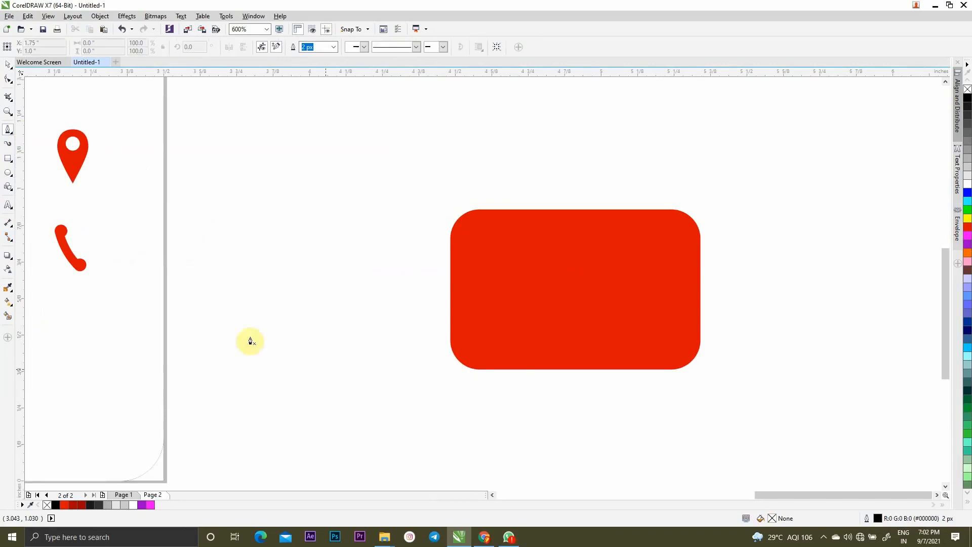
pyautogui.click(445, 383)
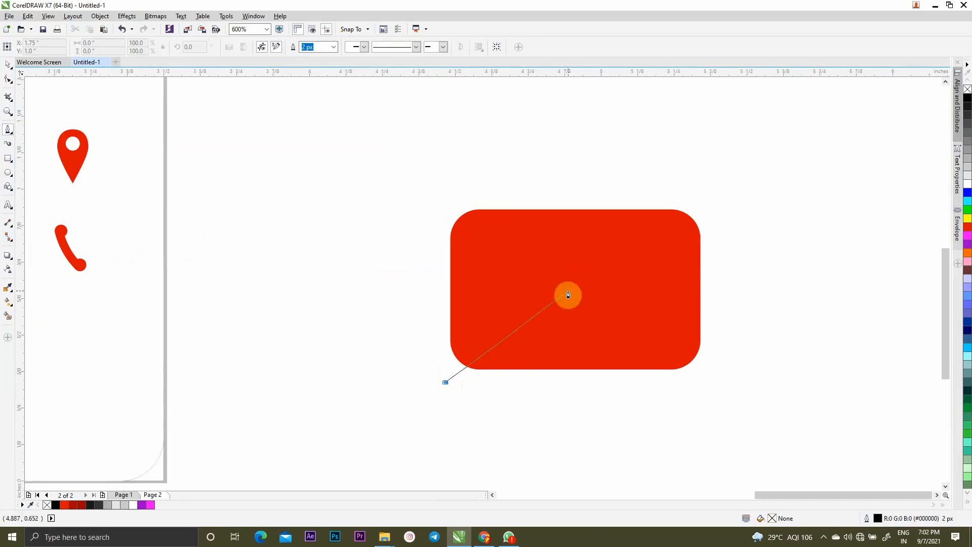
pyautogui.click(541, 283)
pyautogui.click(616, 281)
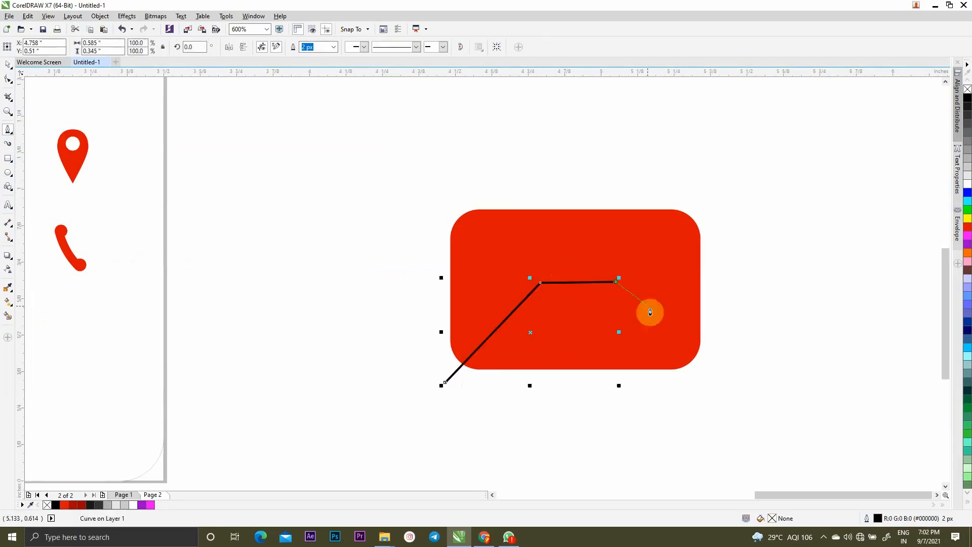
pyautogui.click(730, 400)
pyautogui.click(445, 383)
pyautogui.click(7, 64)
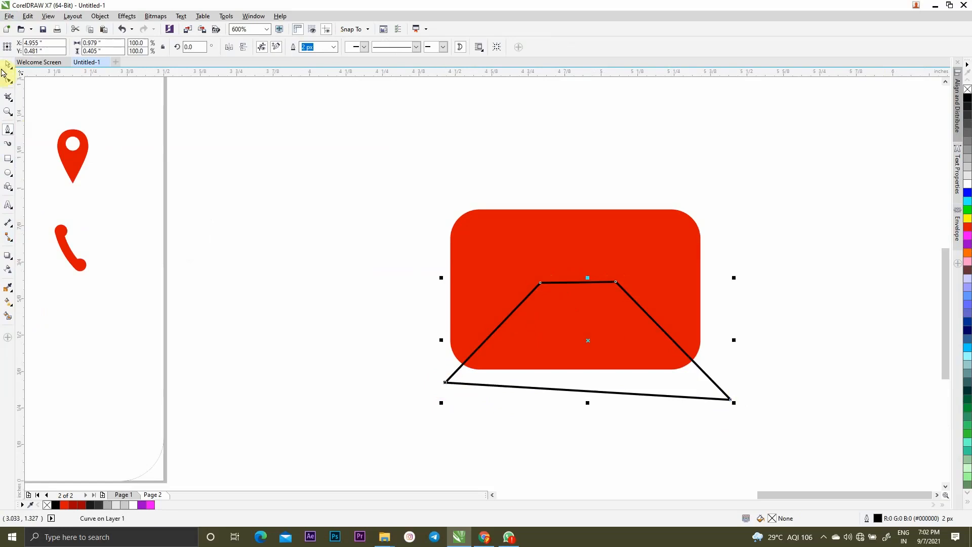
pyautogui.click(661, 378)
pyautogui.click(501, 384)
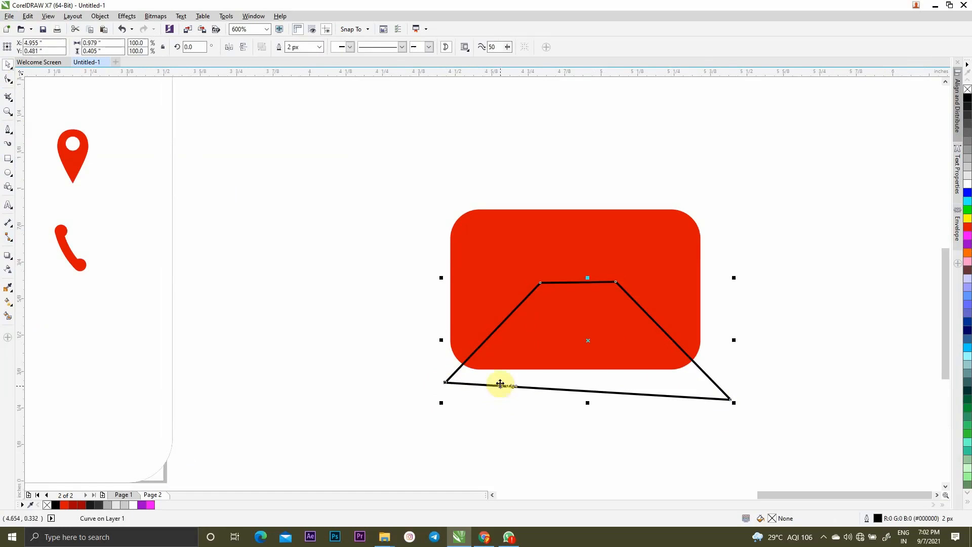
# - Draw a closed downward-pointing triangle about 0.934 × 0.427 in with the Pen tool over the rectangle's upper half as the envelope flap
pyautogui.click(8, 134)
pyautogui.click(438, 194)
pyautogui.click(581, 317)
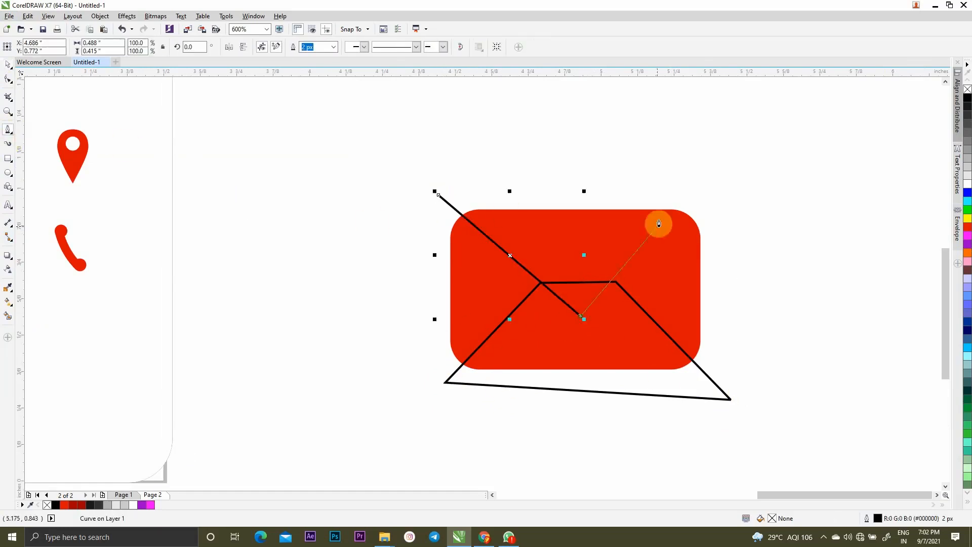
pyautogui.click(711, 196)
pyautogui.click(438, 195)
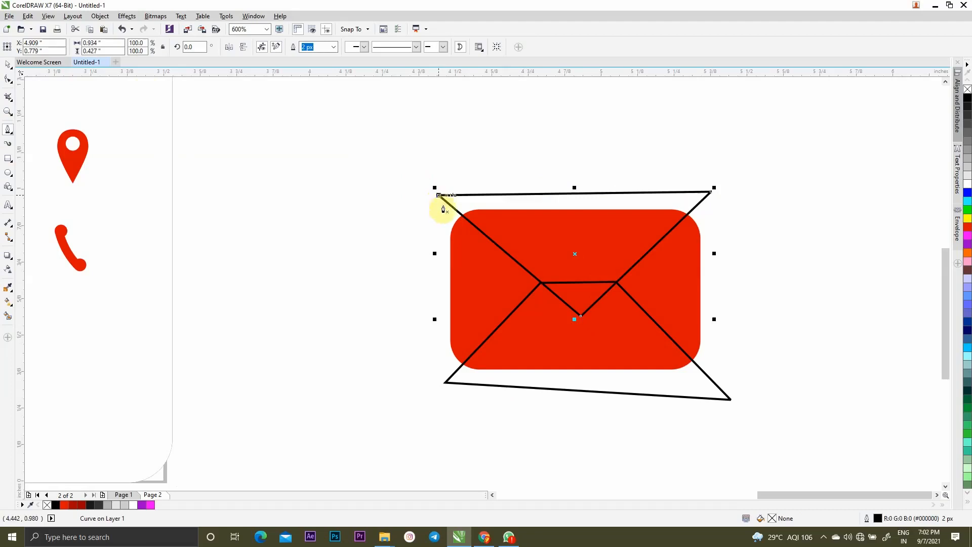
pyautogui.click(8, 65)
# - Give the trapezoid and the triangle white 5 px outlines, and fill the triangular flap red
pyautogui.click(669, 390)
pyautogui.keyDown('shift'); pyautogui.click(686, 202); pyautogui.keyUp('shift')
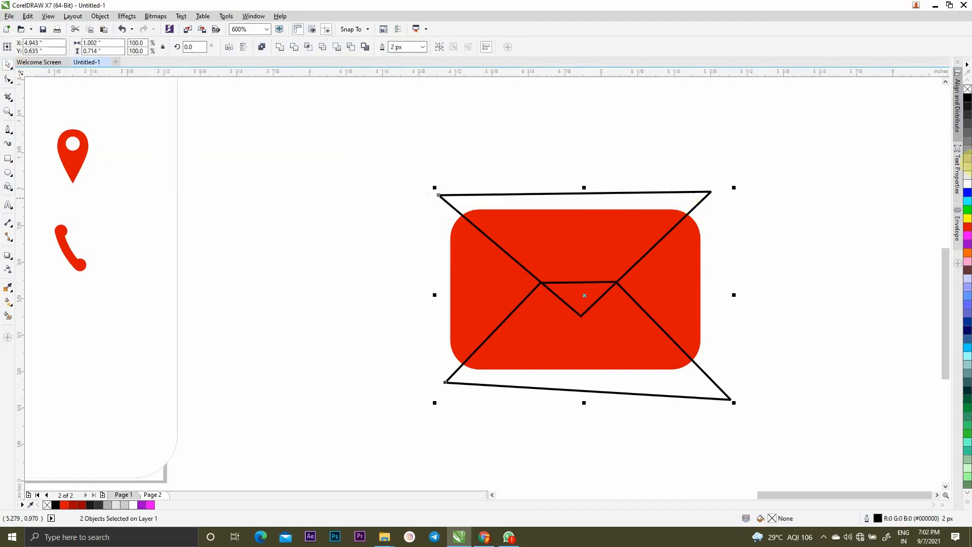
pyautogui.rightClick(967, 187)
pyautogui.click(422, 47)
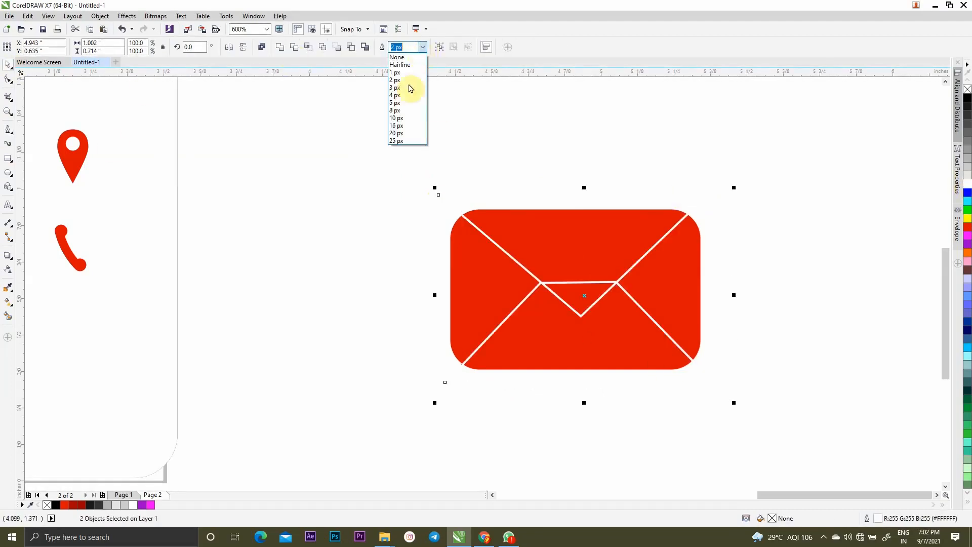
pyautogui.click(408, 103)
pyautogui.click(667, 301)
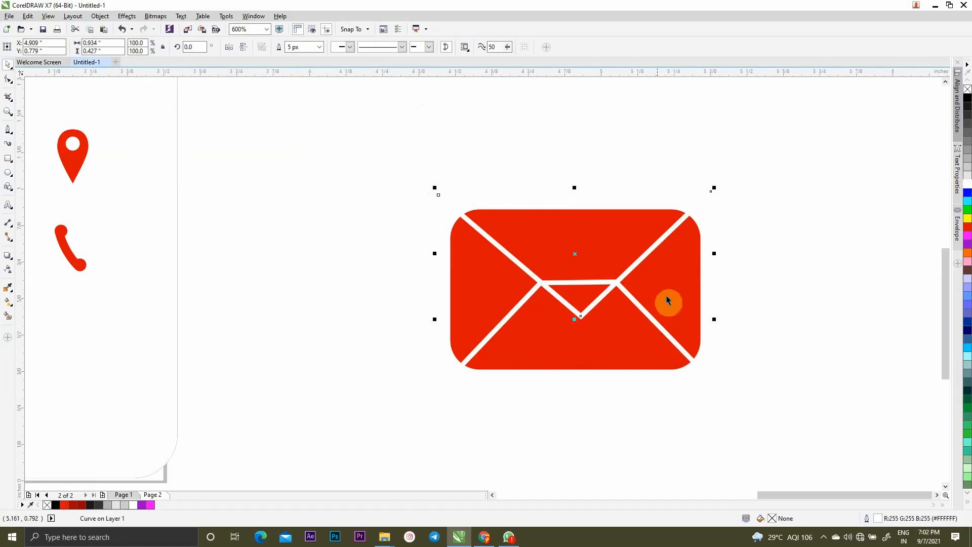
pyautogui.click(967, 229)
# - PowerClip the trapezoid and the triangular flap inside the red rounded rectangle
pyautogui.click(658, 313)
pyautogui.keyDown('shift'); pyautogui.click(632, 231); pyautogui.keyUp('shift')
pyautogui.rightClick(632, 231)
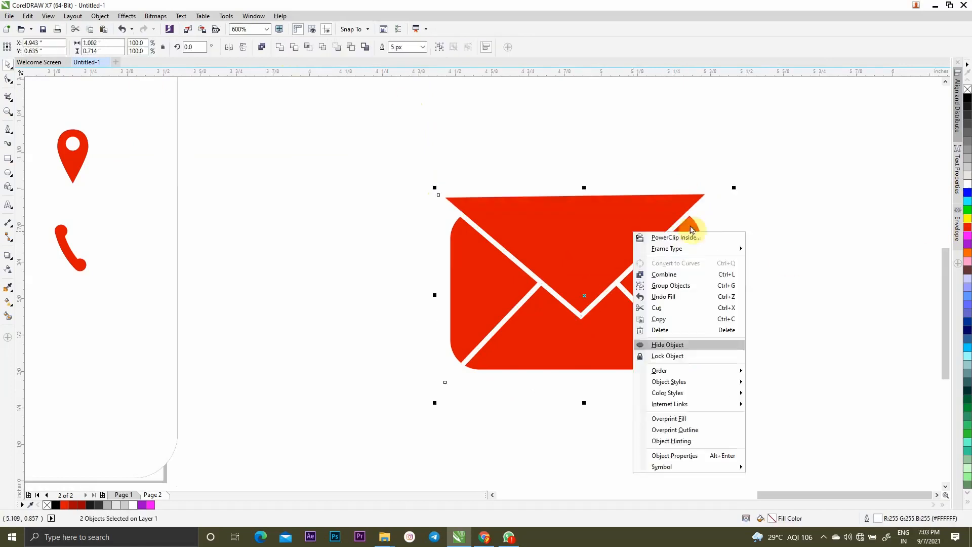
pyautogui.click(681, 236)
pyautogui.click(503, 248)
pyautogui.scroll(-2, 690, 265)
pyautogui.scroll(2, 825, 308)
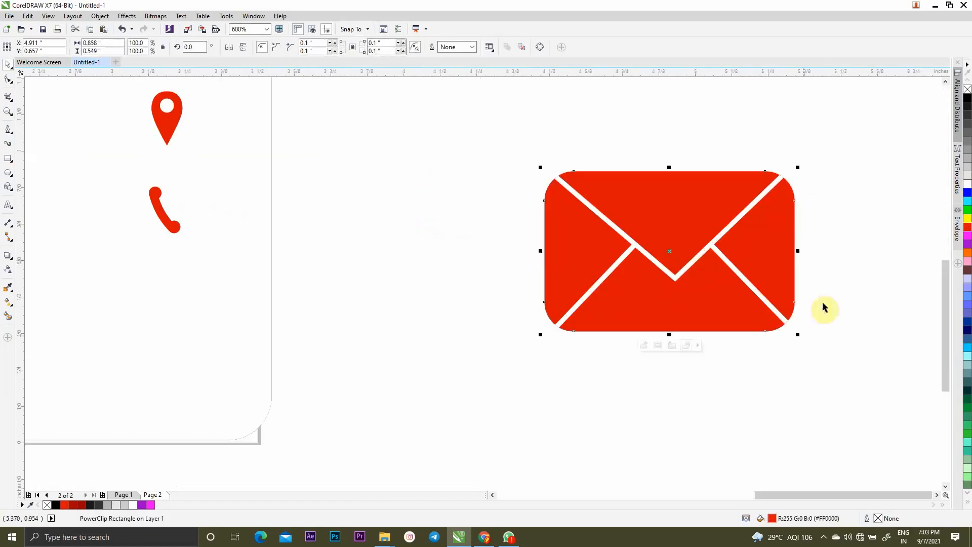
# - Apply the outline pen settings to the envelope's rectangle and scale the envelope to about 0.331 × 0.212 in
pyautogui.doubleClick(867, 520)
pyautogui.click(522, 363)
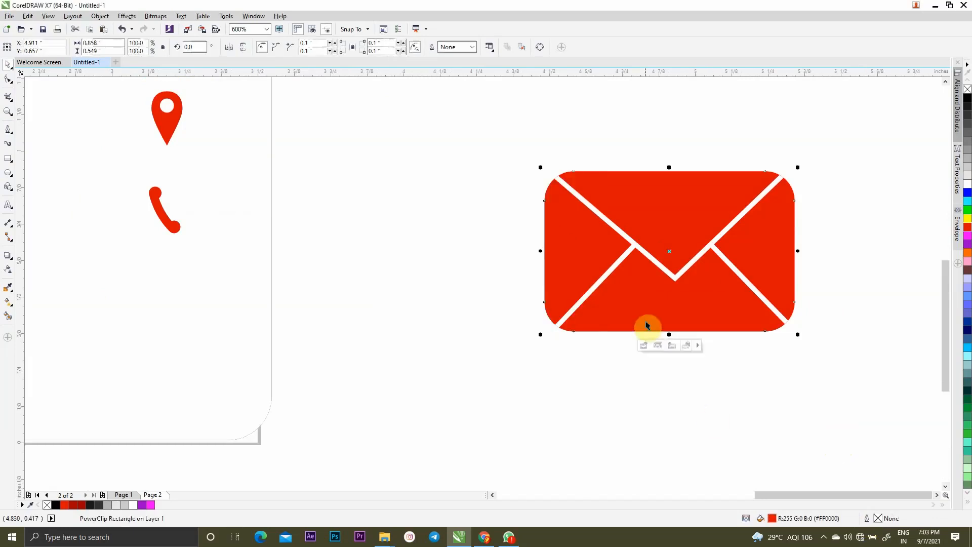
pyautogui.moveTo(799, 168); pyautogui.dragTo(663, 252)
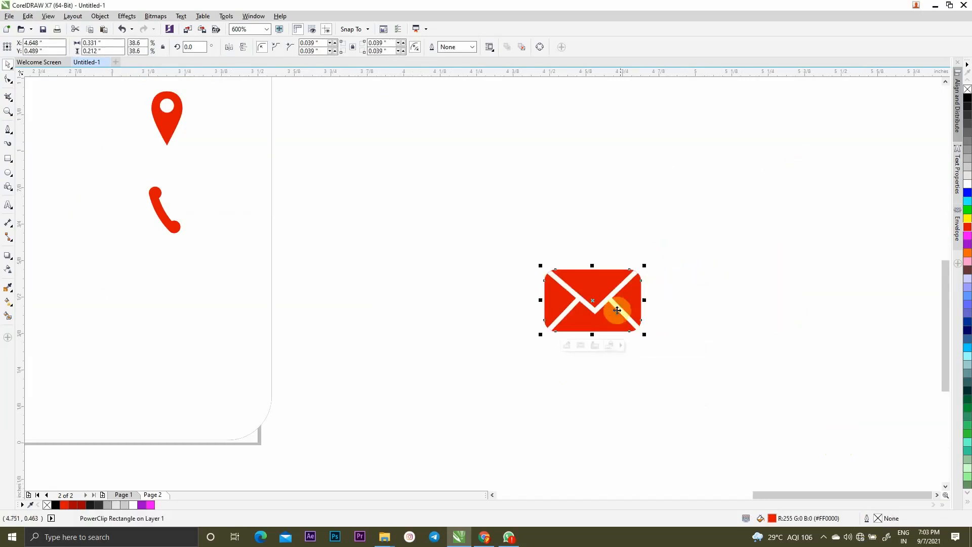
# - Edit the envelope's PowerClip contents so that the outlines of both inner shapes scale with the object
pyautogui.click(590, 344)
pyautogui.click(654, 314)
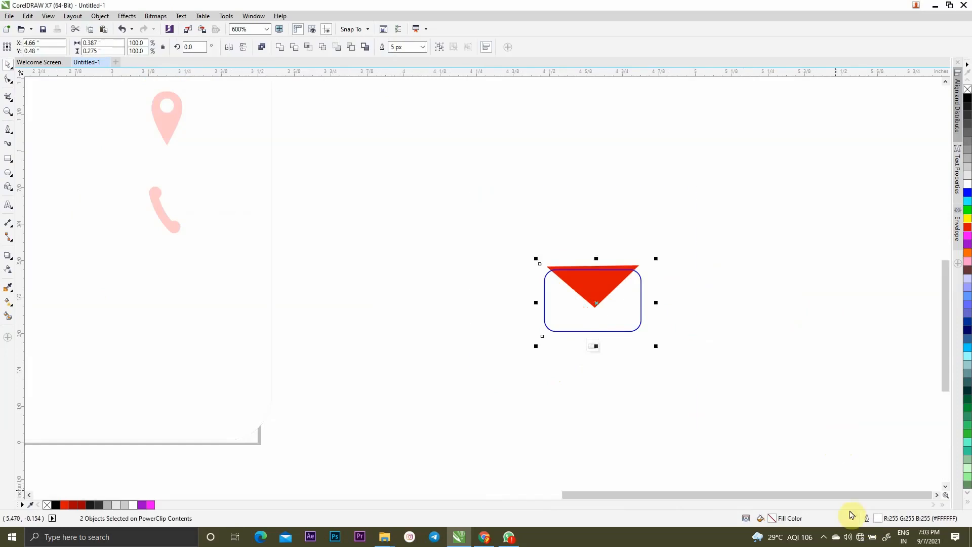
pyautogui.doubleClick(867, 518)
pyautogui.click(522, 362)
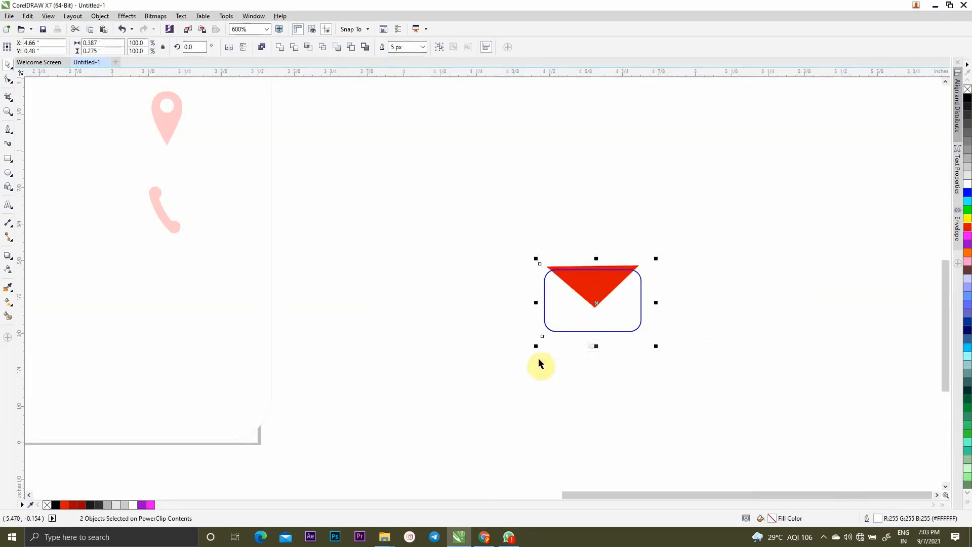
pyautogui.click(592, 346)
# - Scale the envelope to about 0.198 × 0.127 in and place it on the card below the handset
pyautogui.moveTo(643, 265); pyautogui.dragTo(152, 294)
pyautogui.scroll(-2, 203, 295)
pyautogui.scroll(2, 345, 297)
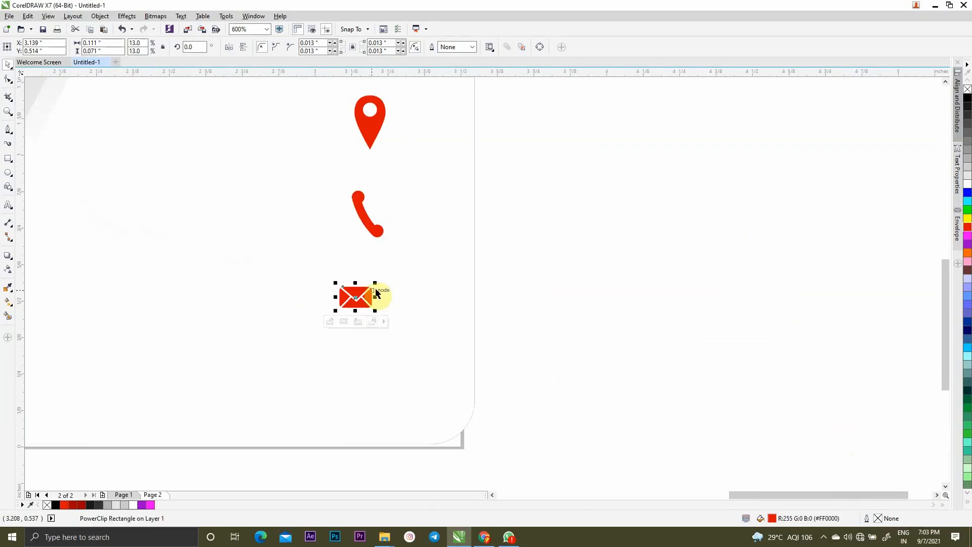
pyautogui.moveTo(375, 282); pyautogui.dragTo(396, 277)
# - Centre the envelope horizontally with the handset and move it slightly lower
pyautogui.keyDown('shift'); pyautogui.click(378, 229); pyautogui.keyUp('shift')
pyautogui.press('c')
pyautogui.click(567, 287)
pyautogui.scroll(-1, 567, 287)
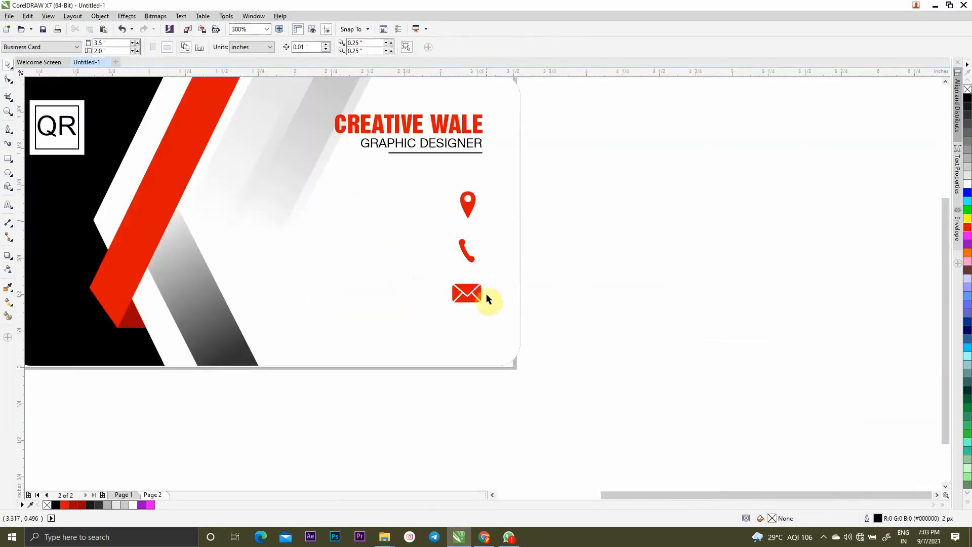
pyautogui.moveTo(411, 316); pyautogui.dragTo(409, 318)
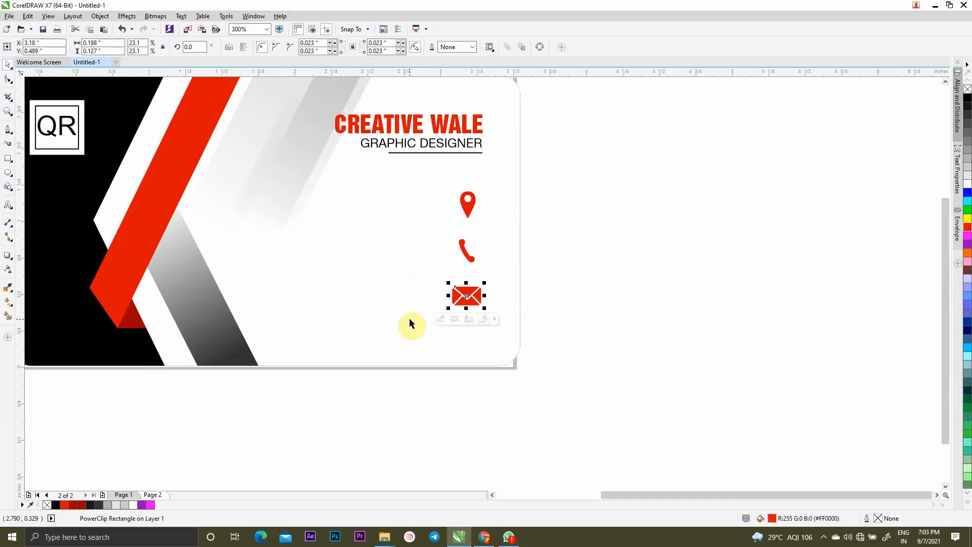
pyautogui.click(606, 324)
pyautogui.scroll(3, 502, 299)
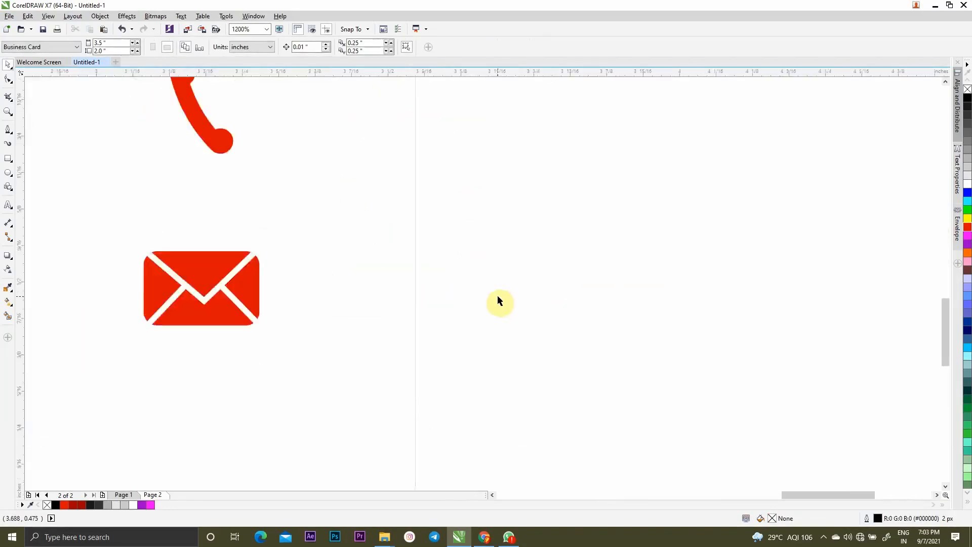
pyautogui.scroll(-3, 499, 302)
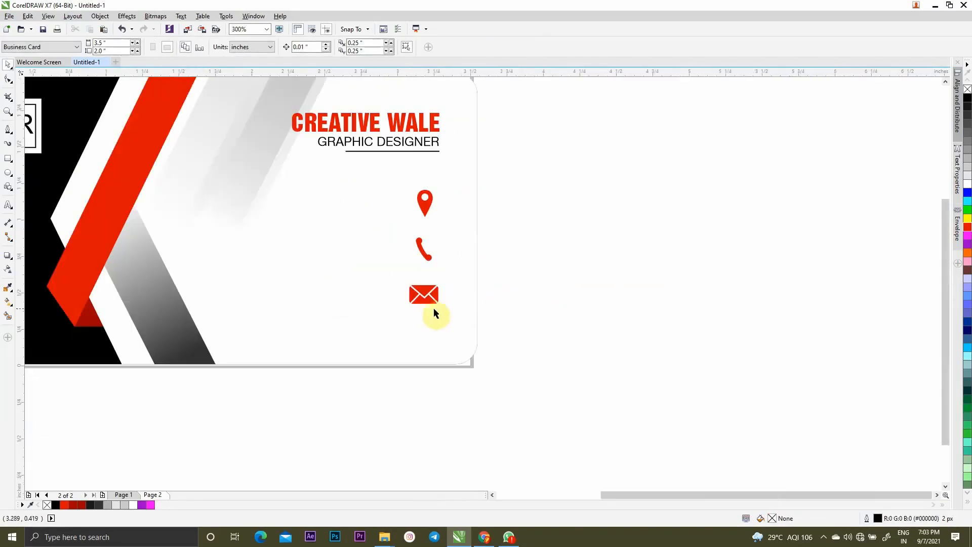
pyautogui.click(10, 192)
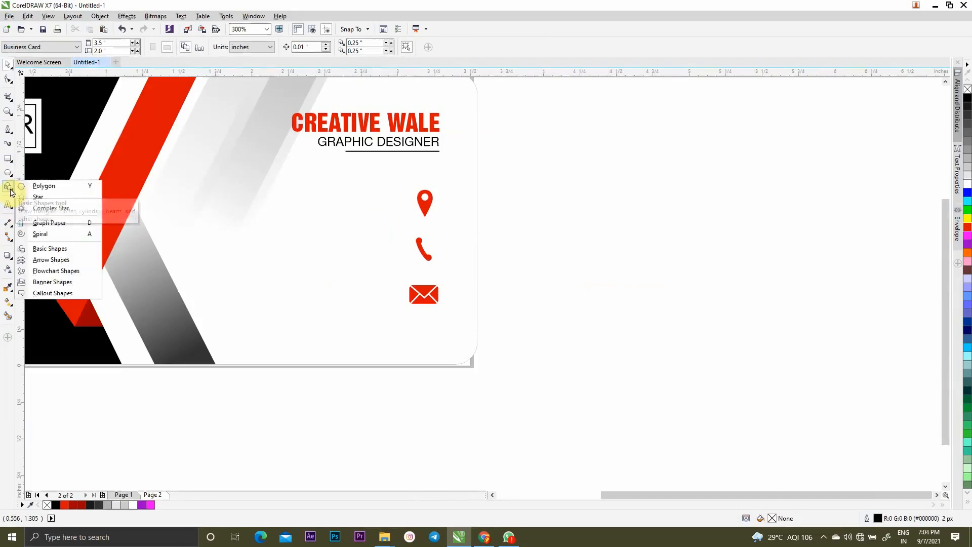
pyautogui.click(49, 249)
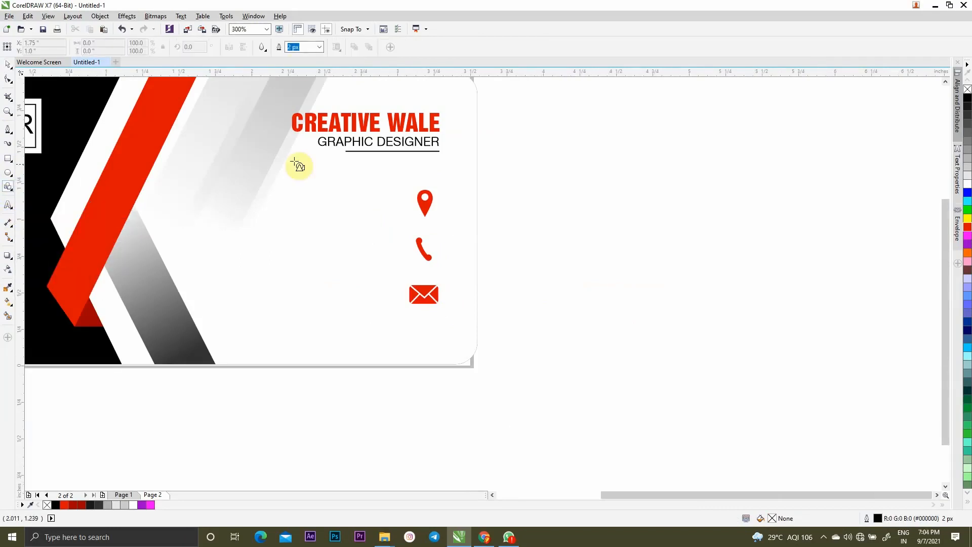
pyautogui.click(264, 49)
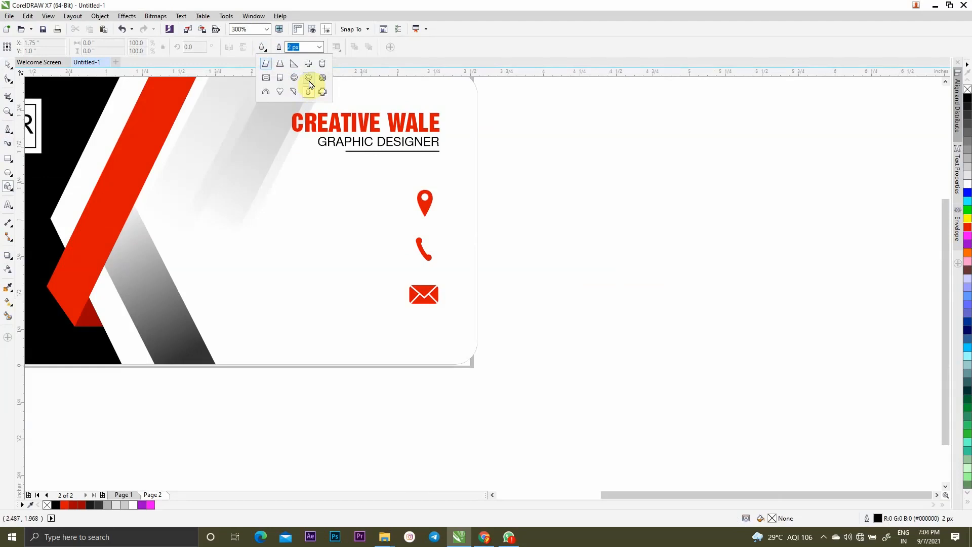
pyautogui.click(8, 68)
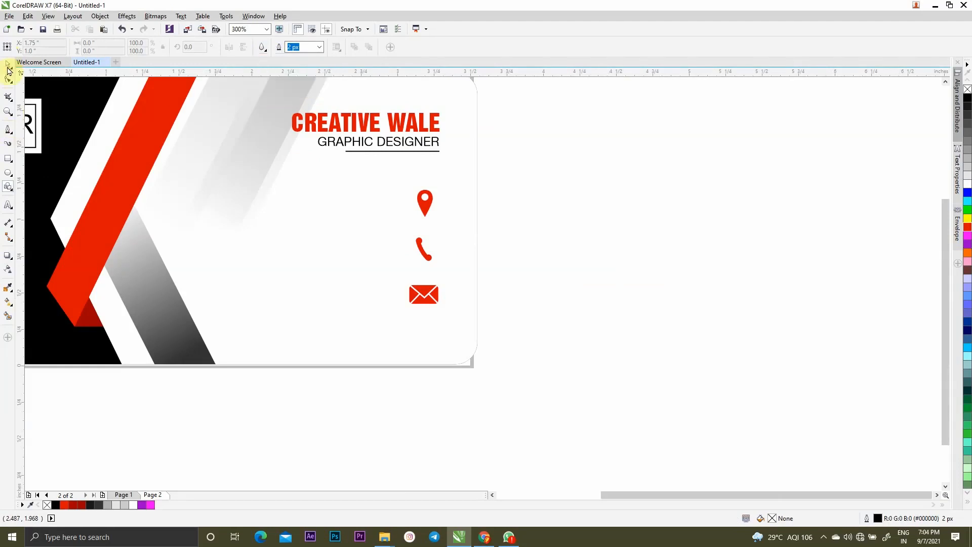
# - Try a four-way arrow shape about 0.399 × 0.458 in on the empty area beside the card, and undo it
pyautogui.click(8, 189)
pyautogui.click(48, 265)
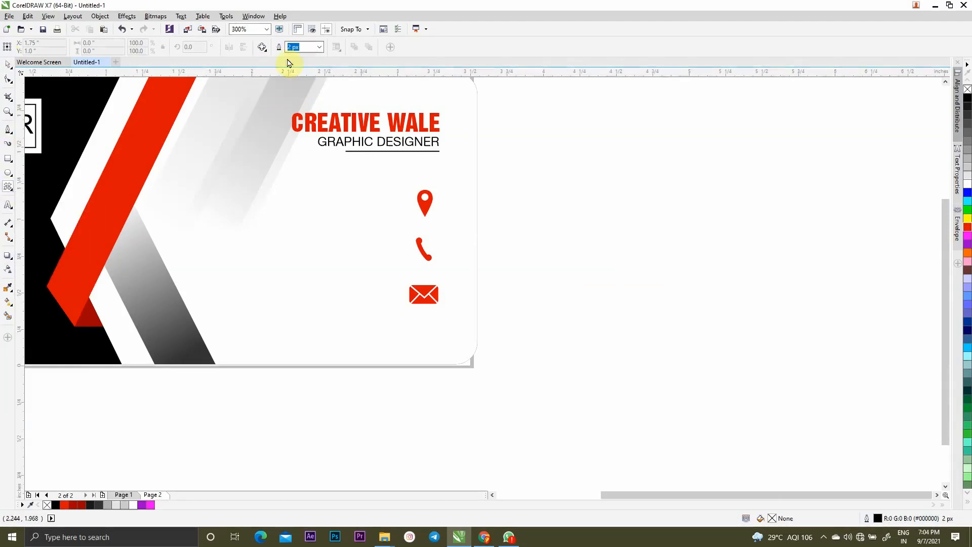
pyautogui.click(263, 47)
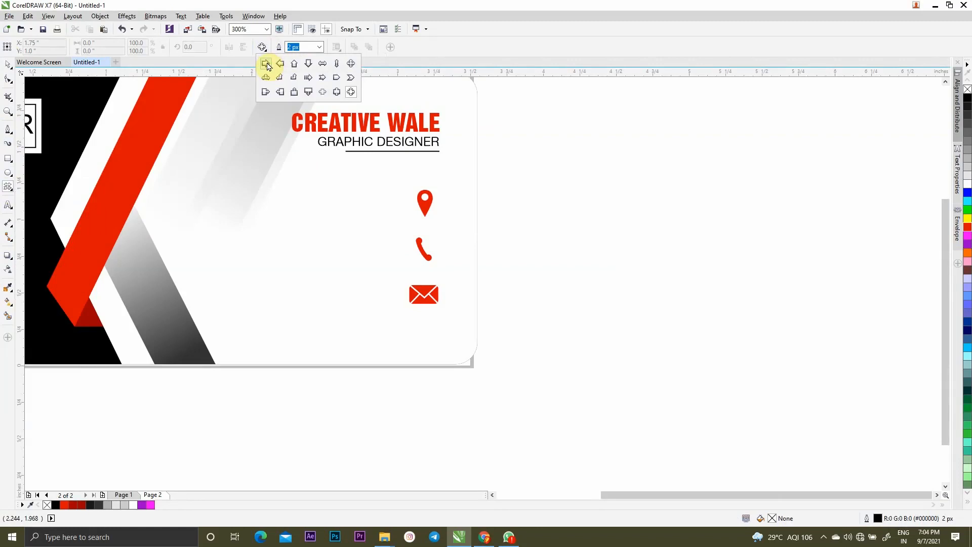
pyautogui.click(285, 87)
pyautogui.moveTo(557, 242); pyautogui.dragTo(619, 317)
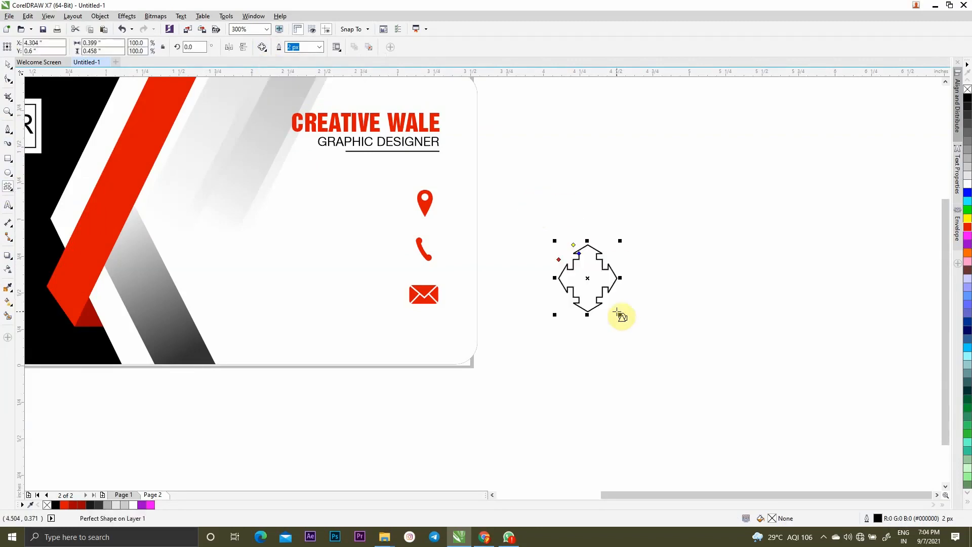
pyautogui.hotkey('ctrl', 'z')
# - Draw a right-pointing block arrow beside the card with a red fill and no outline
pyautogui.click(263, 47)
pyautogui.click(267, 64)
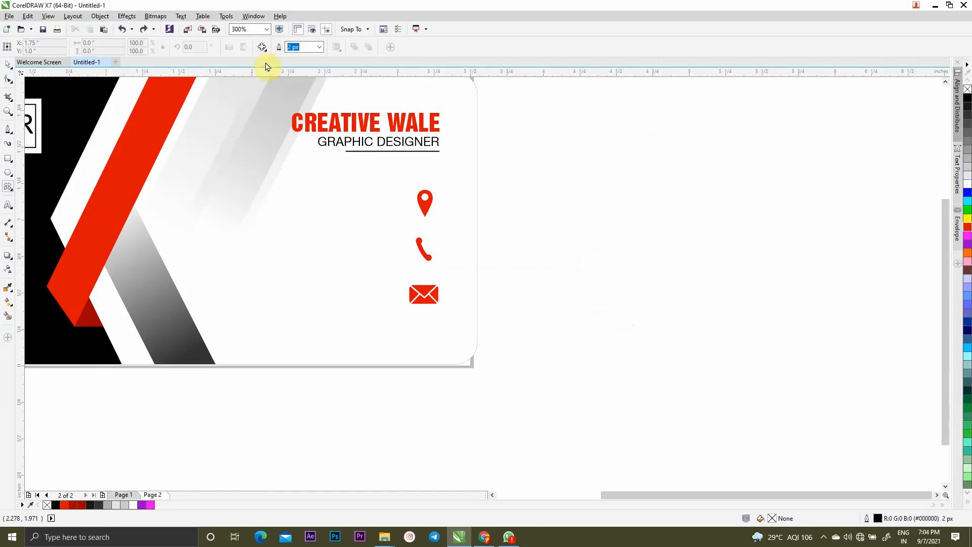
pyautogui.moveTo(545, 214)
pyautogui.mouseDown()
pyautogui.moveTo(632, 304)
pyautogui.moveTo(627, 255)
pyautogui.moveTo(576, 174)
pyautogui.moveTo(608, 215)
pyautogui.moveTo(559, 226)
pyautogui.moveTo(564, 239)
pyautogui.mouseUp()
pyautogui.click(968, 228)
pyautogui.rightClick(968, 89)
# - Rotate the arrow to 120°, scale it to about 0.112 × 0.173 in and place it below the envelope icon
pyautogui.click(591, 231)
pyautogui.moveTo(578, 259); pyautogui.dragTo(426, 338)
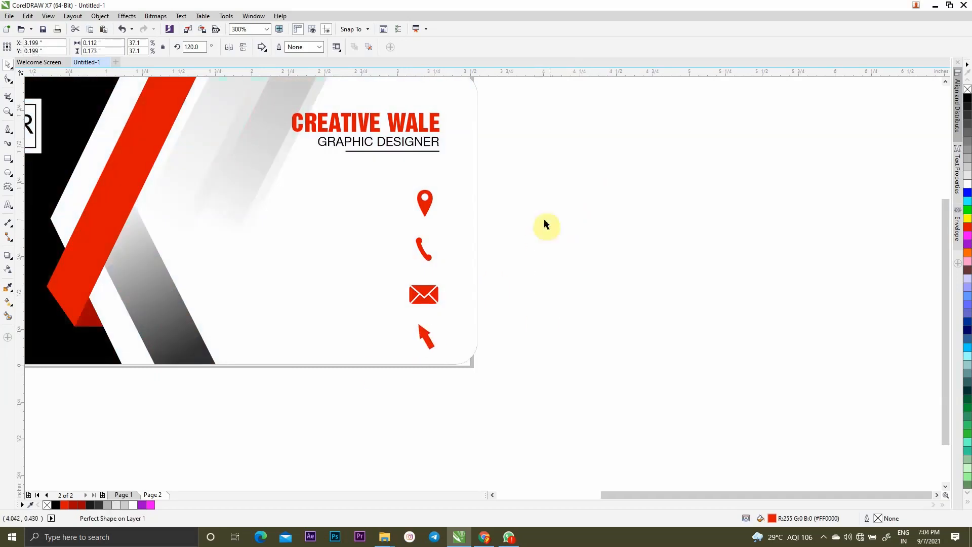
# - Distribute the pin, handset, envelope and arrow icons evenly by their vertical centres
pyautogui.moveTo(534, 158); pyautogui.dragTo(370, 378)
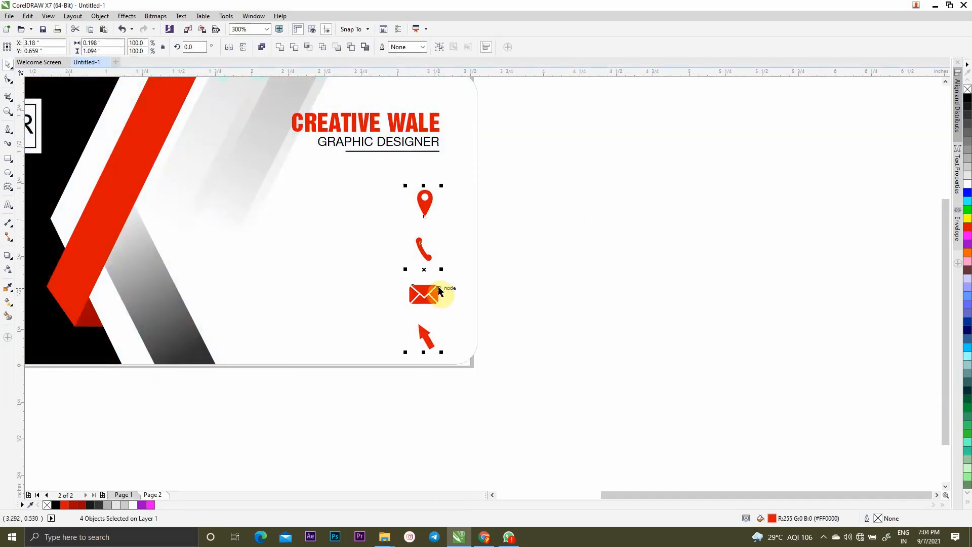
pyautogui.click(957, 106)
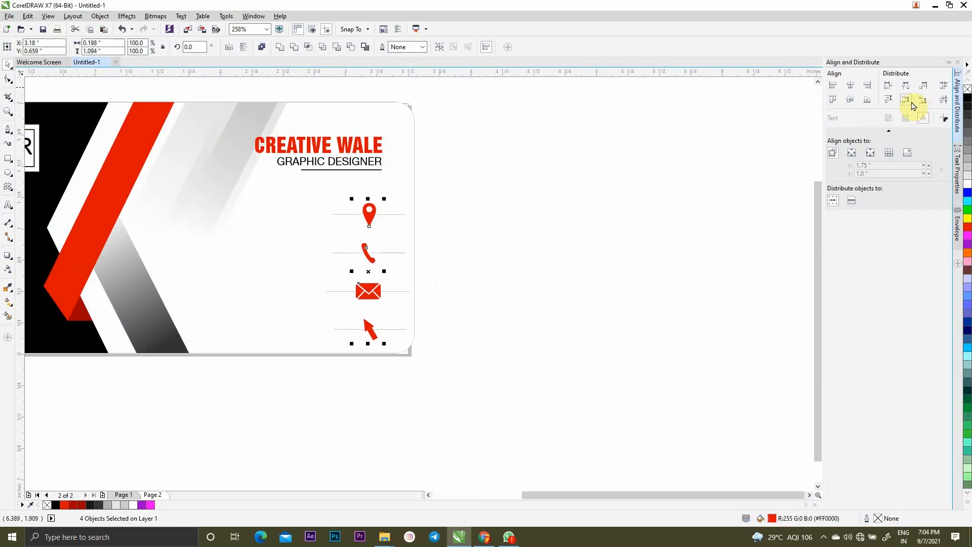
pyautogui.click(639, 254)
pyautogui.click(950, 63)
pyautogui.scroll(-2, 598, 290)
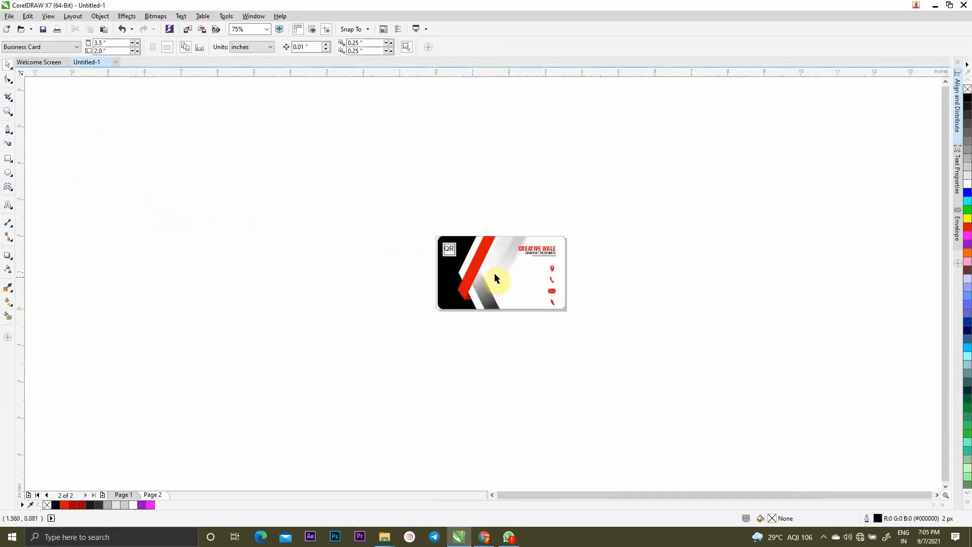
pyautogui.scroll(2, 495, 278)
pyautogui.scroll(-1, 535, 244)
# - Copy the complete back design from page 2 onto page 1 and place it directly below the front design
pyautogui.click(124, 495)
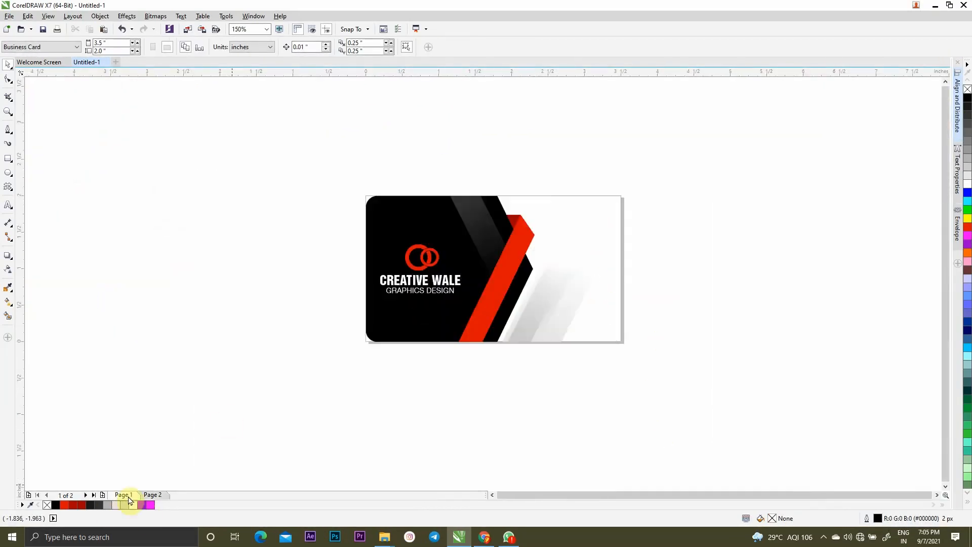
pyautogui.click(153, 495)
pyautogui.moveTo(320, 158); pyautogui.dragTo(717, 406)
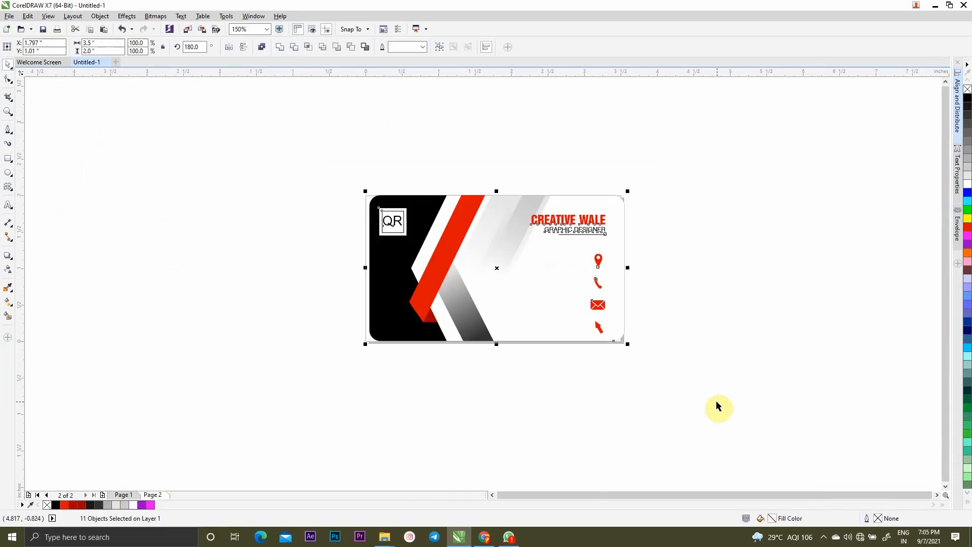
pyautogui.hotkey('ctrl', 'c')
pyautogui.click(128, 495)
pyautogui.hotkey('ctrl', 'v')
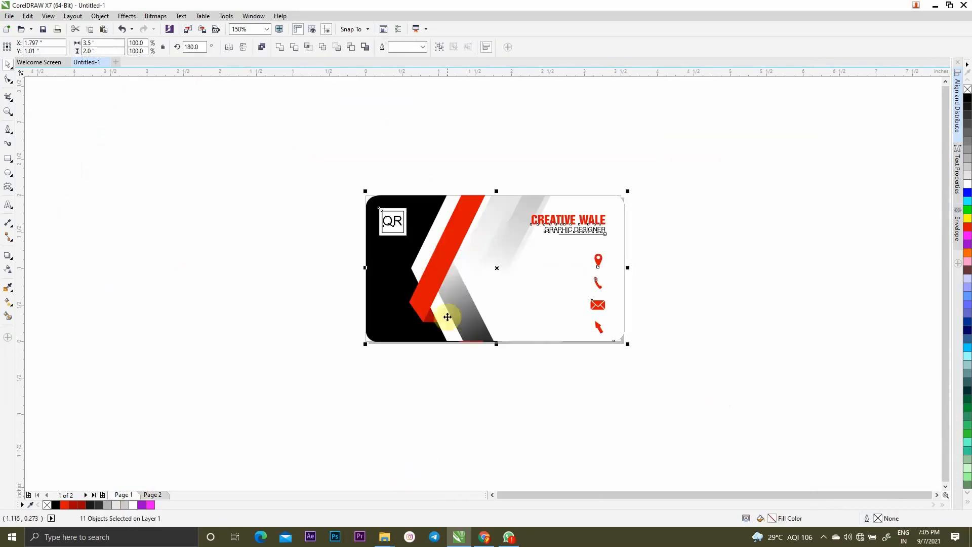
pyautogui.moveTo(496, 280); pyautogui.dragTo(495, 419)
# - Frame both sides of the business card together and examine them in full-screen preview
pyautogui.scroll(-2, 463, 320)
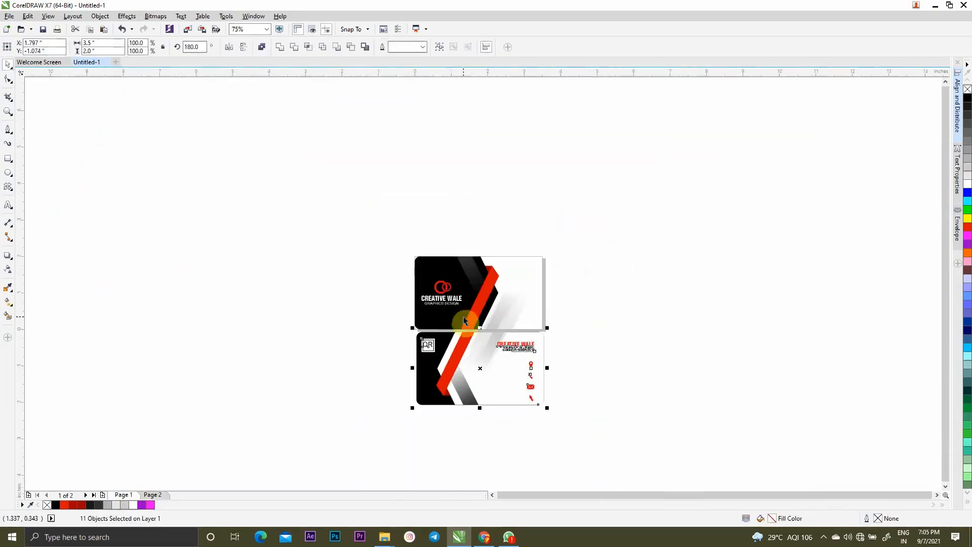
pyautogui.click(8, 113)
pyautogui.moveTo(407, 247); pyautogui.dragTo(552, 409)
pyautogui.press('F9')
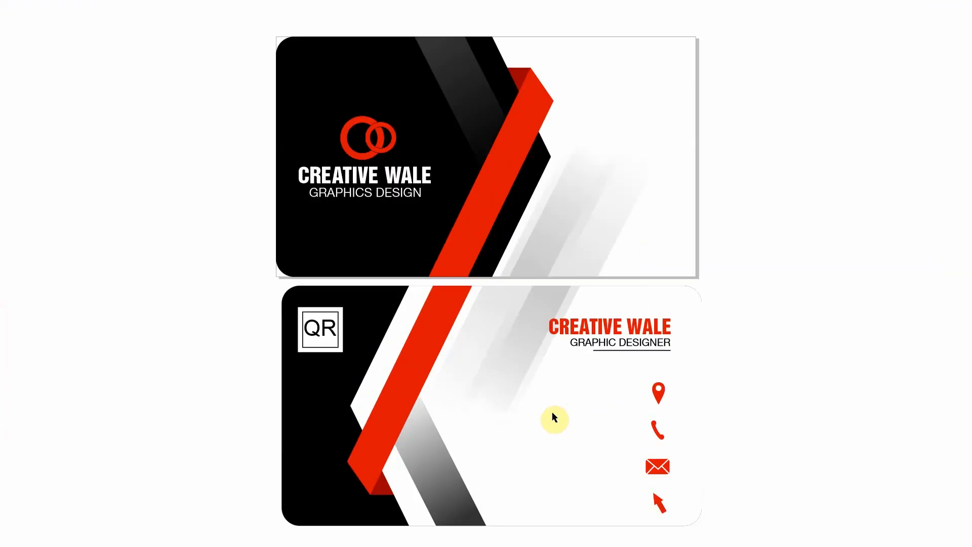